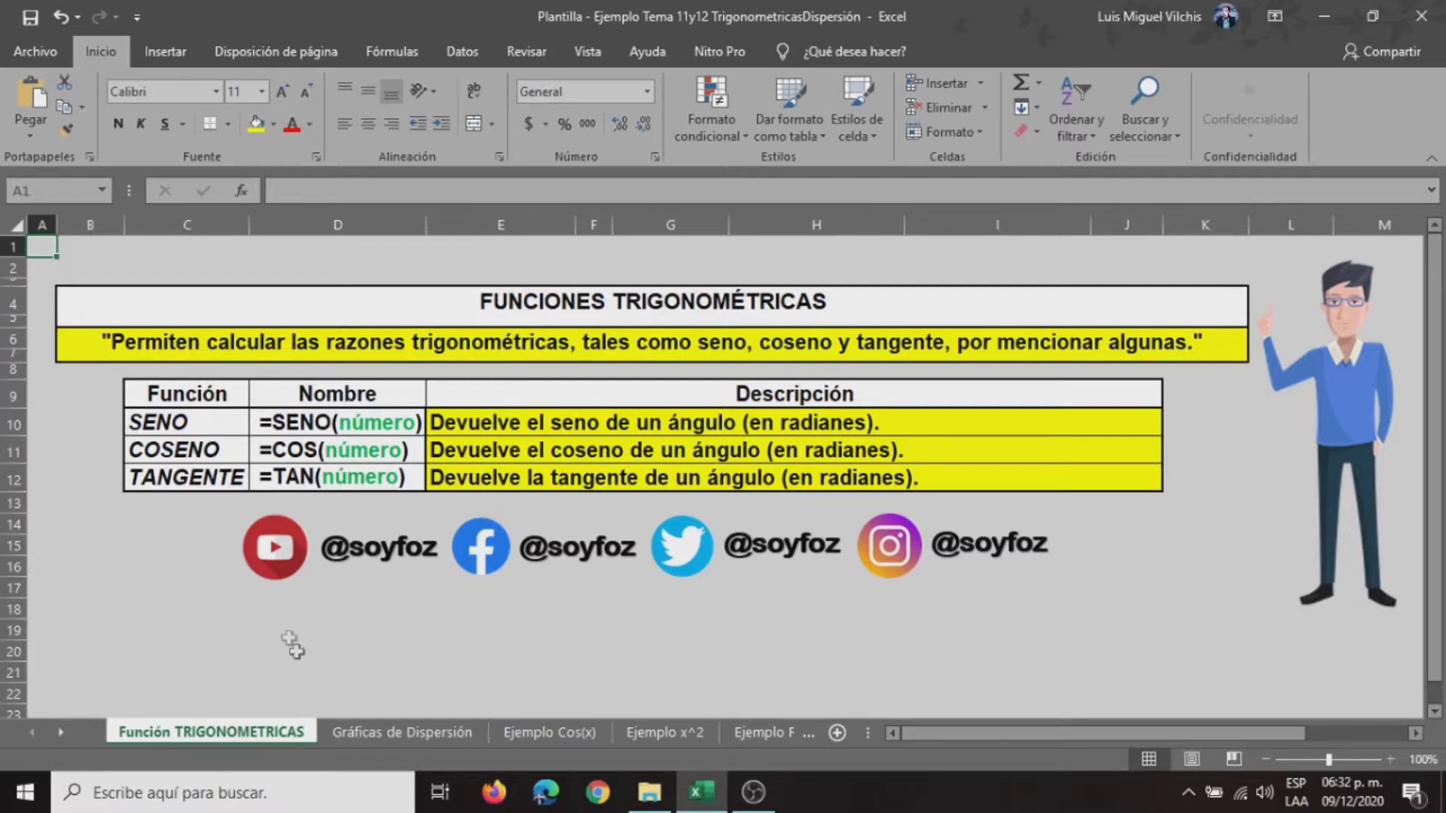
- Switch to the Gráficas de Dispersión sheet
click(357, 737)
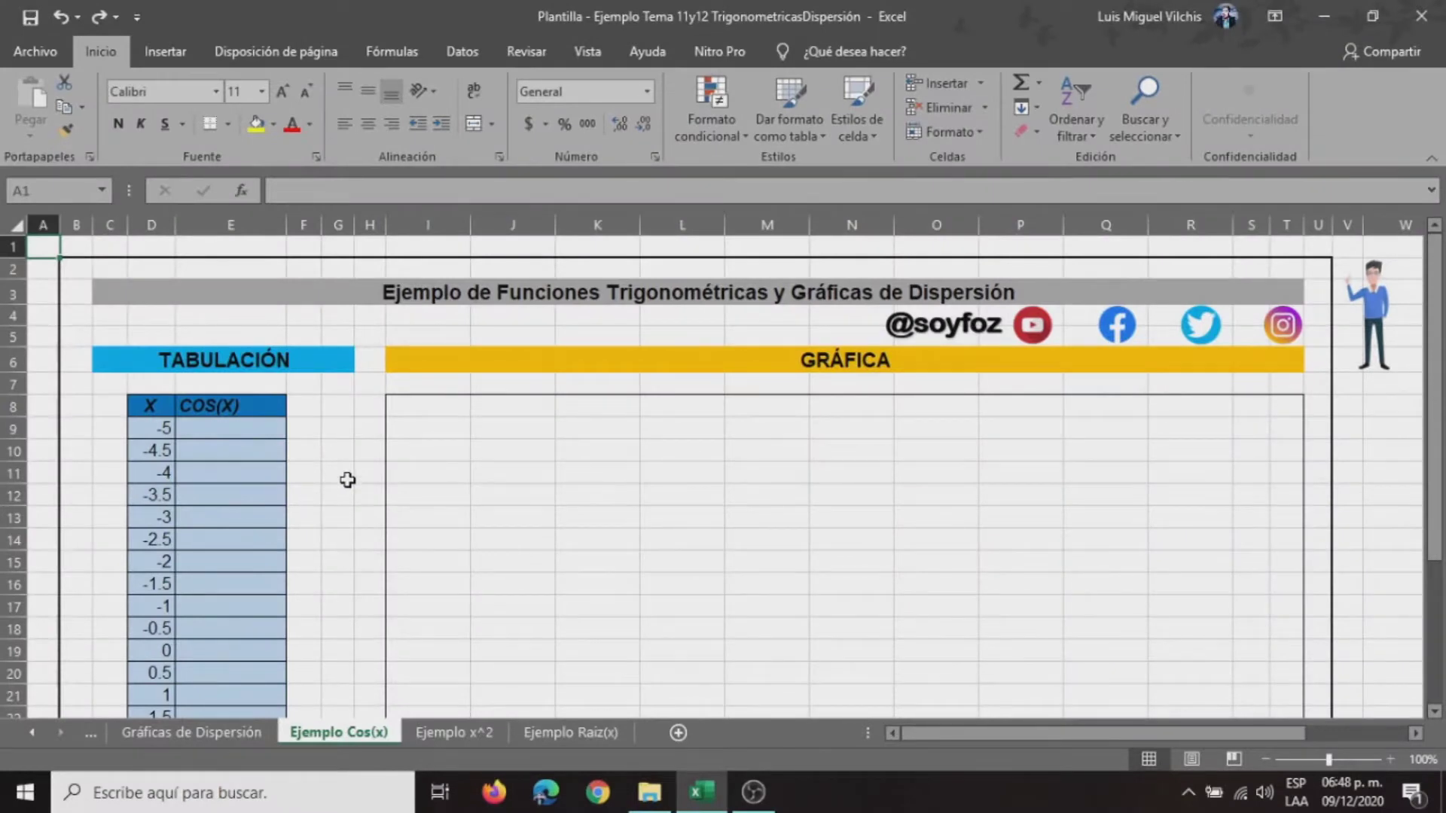
scroll(347, 479, down, 1)
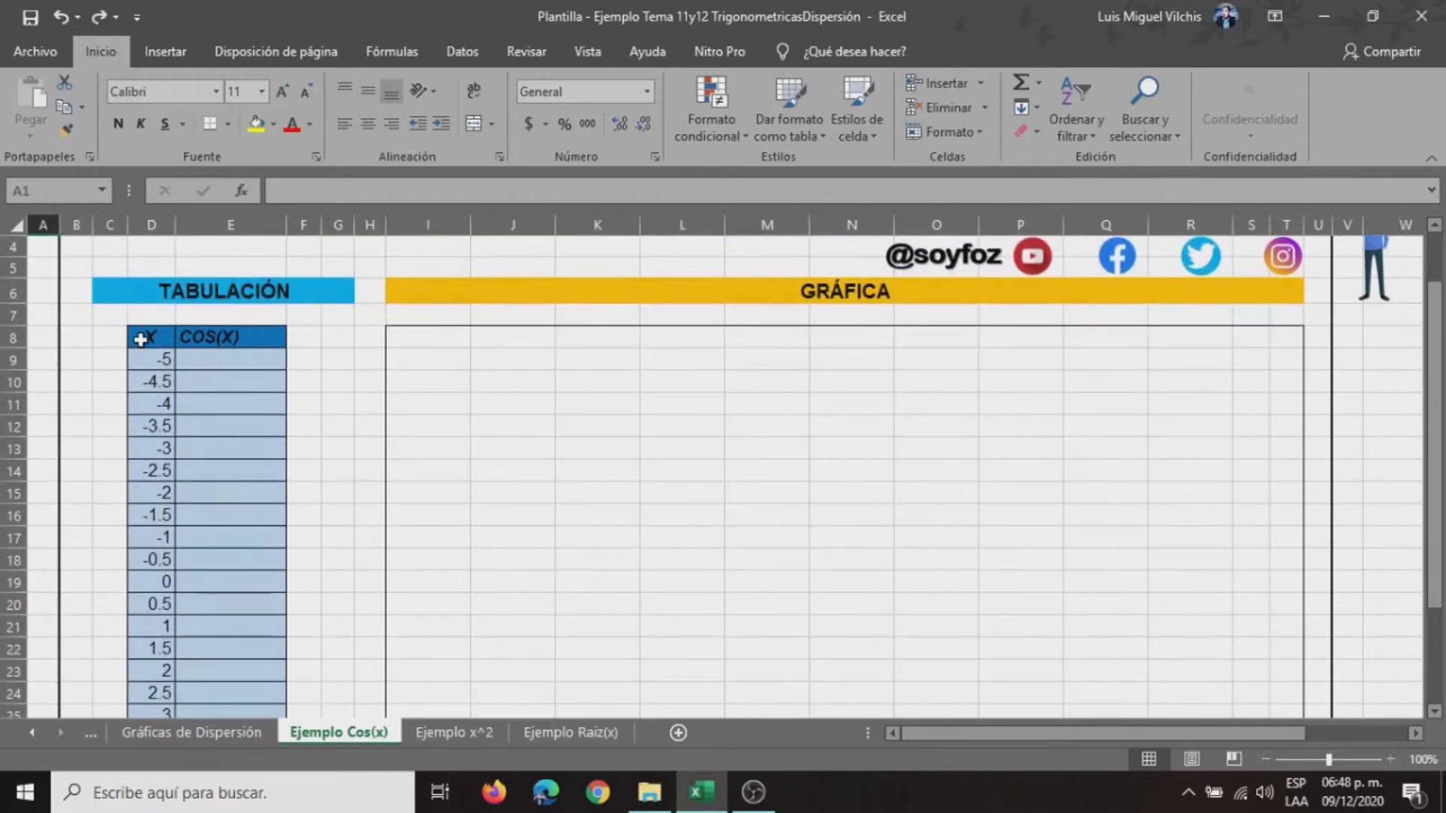
click(139, 339)
scroll(173, 377, down, 1)
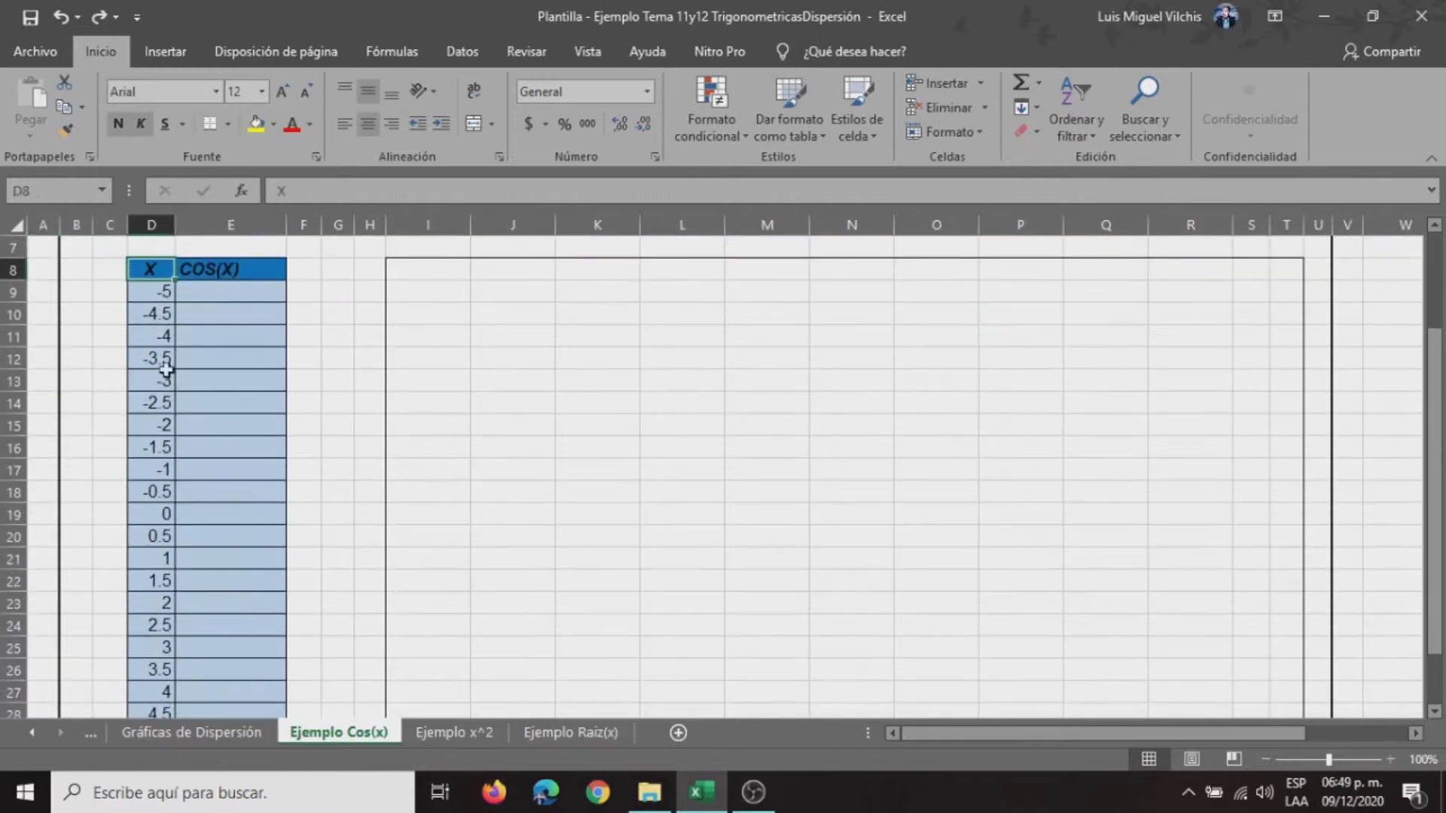
scroll(160, 586, down, 1)
scroll(161, 584, up, 2)
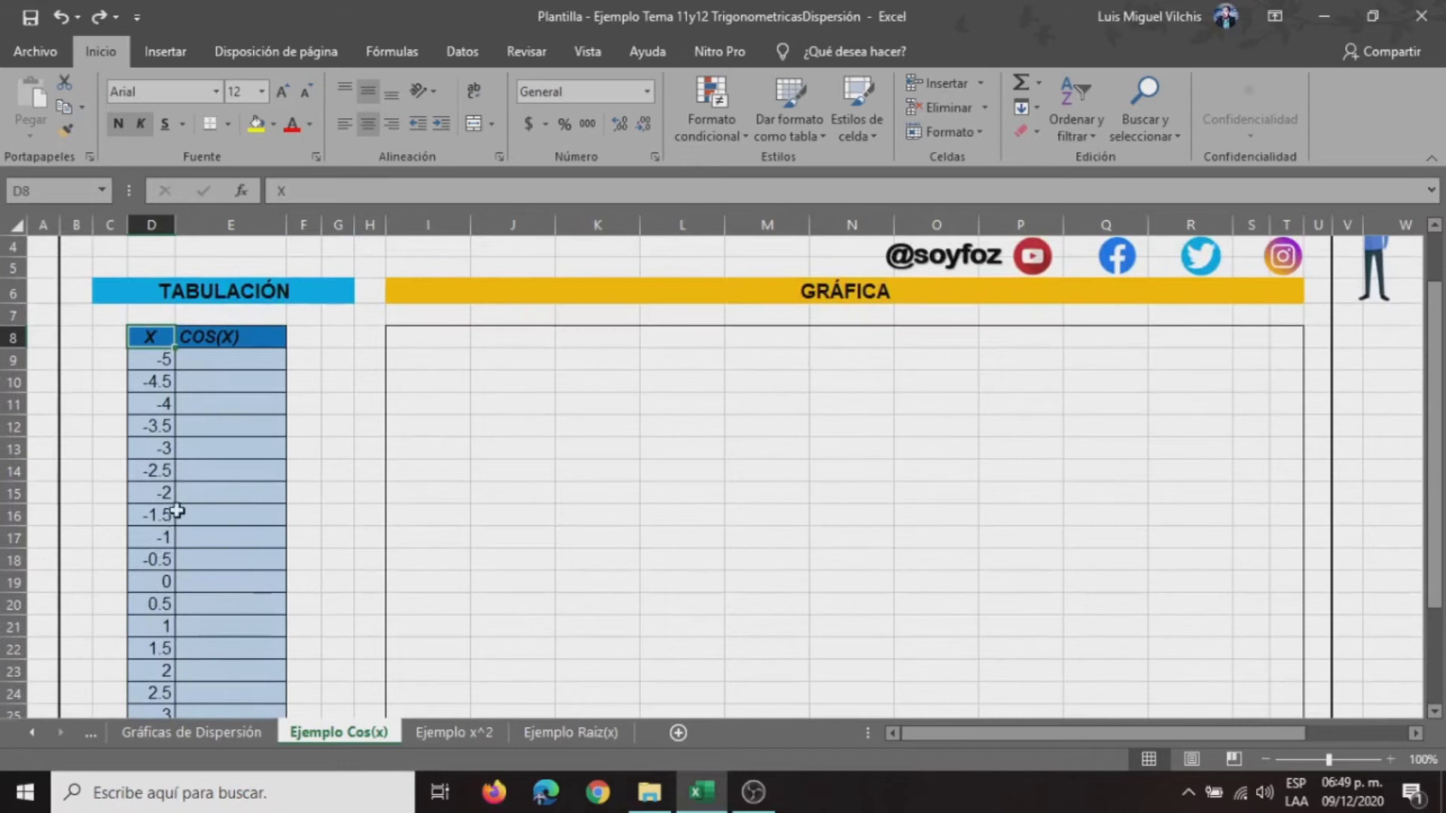
click(233, 336)
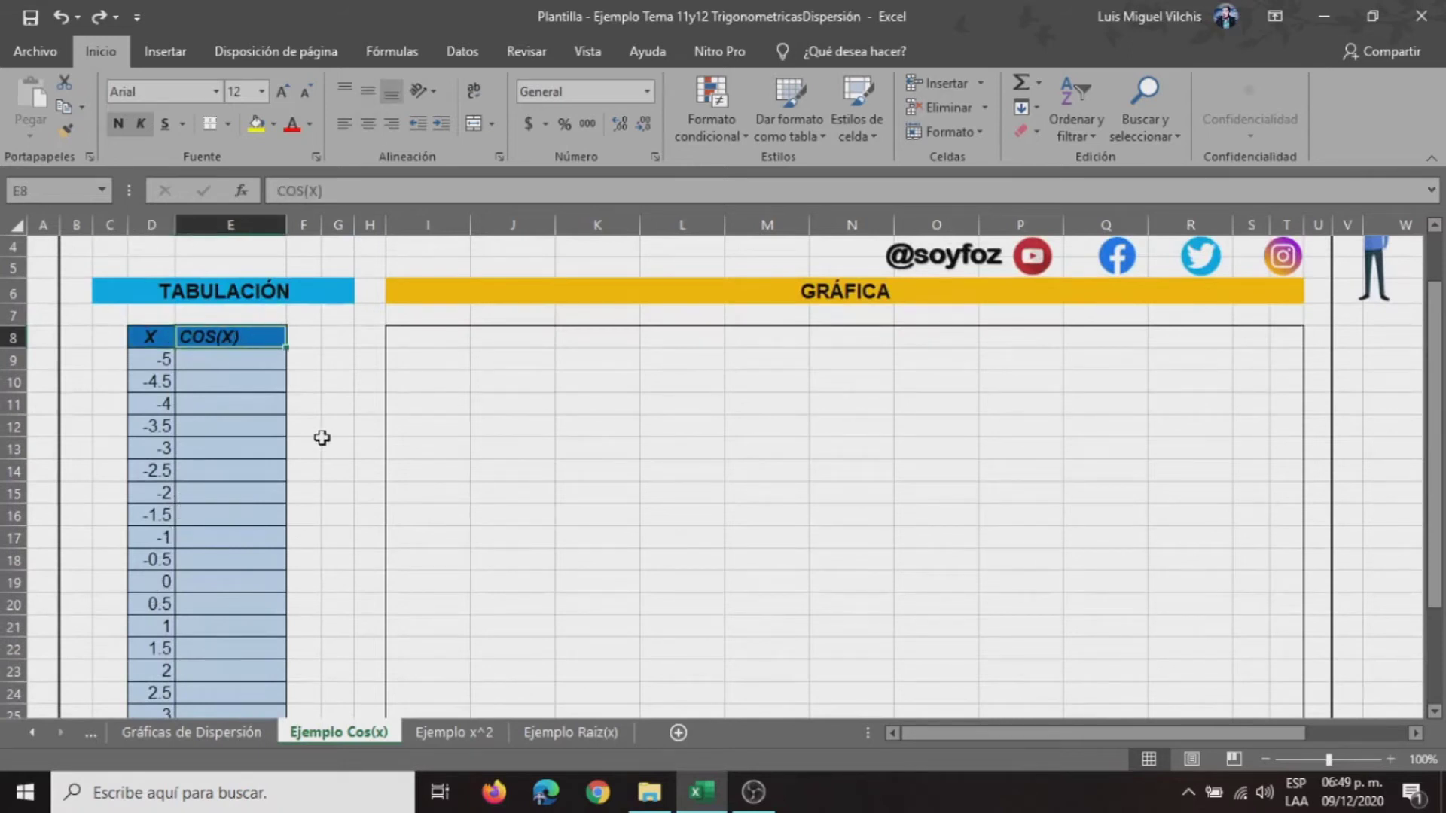
scroll(324, 439, up, 1)
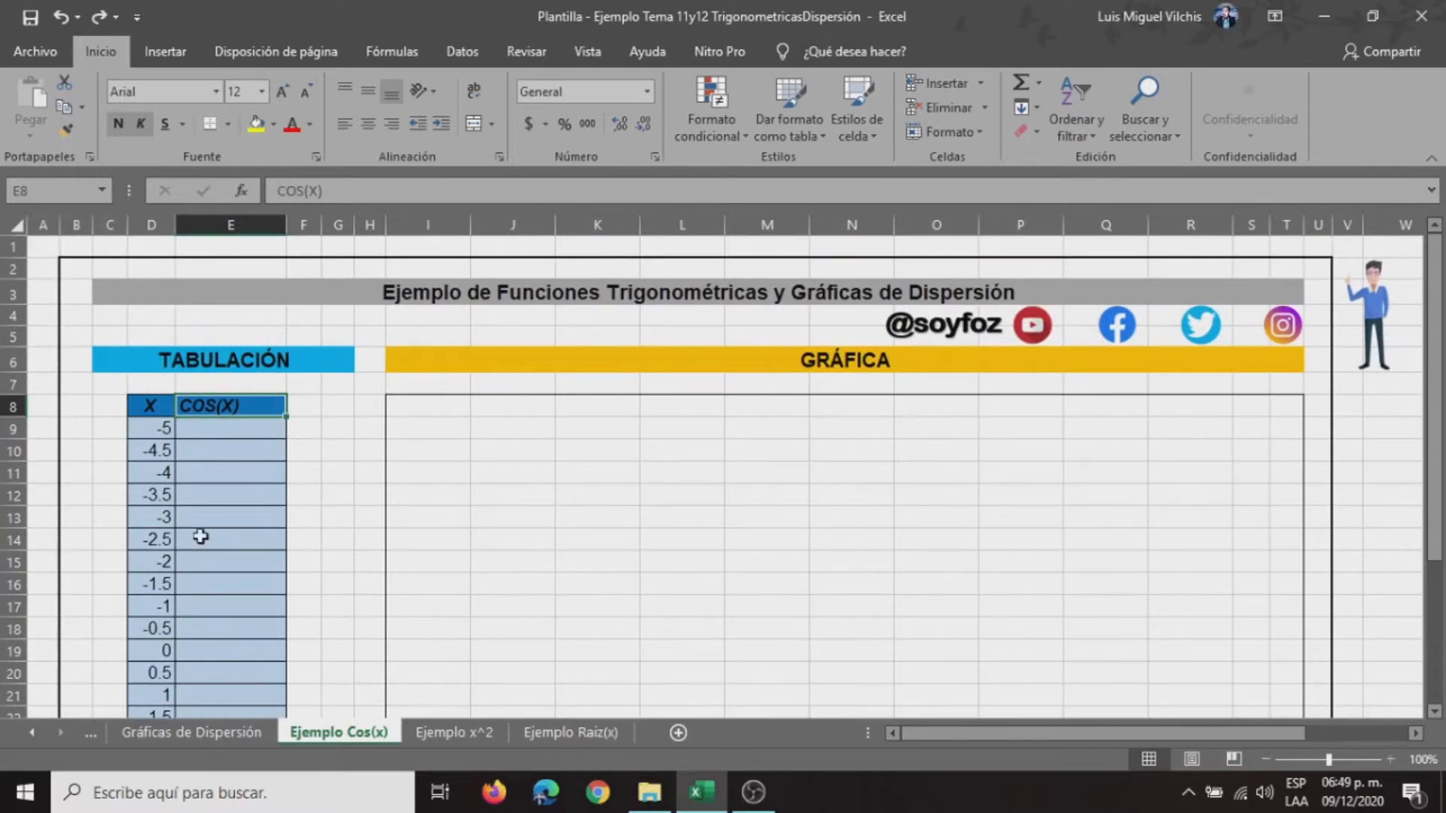
scroll(194, 536, down, 1)
scroll(195, 536, down, 1)
scroll(197, 532, up, 1)
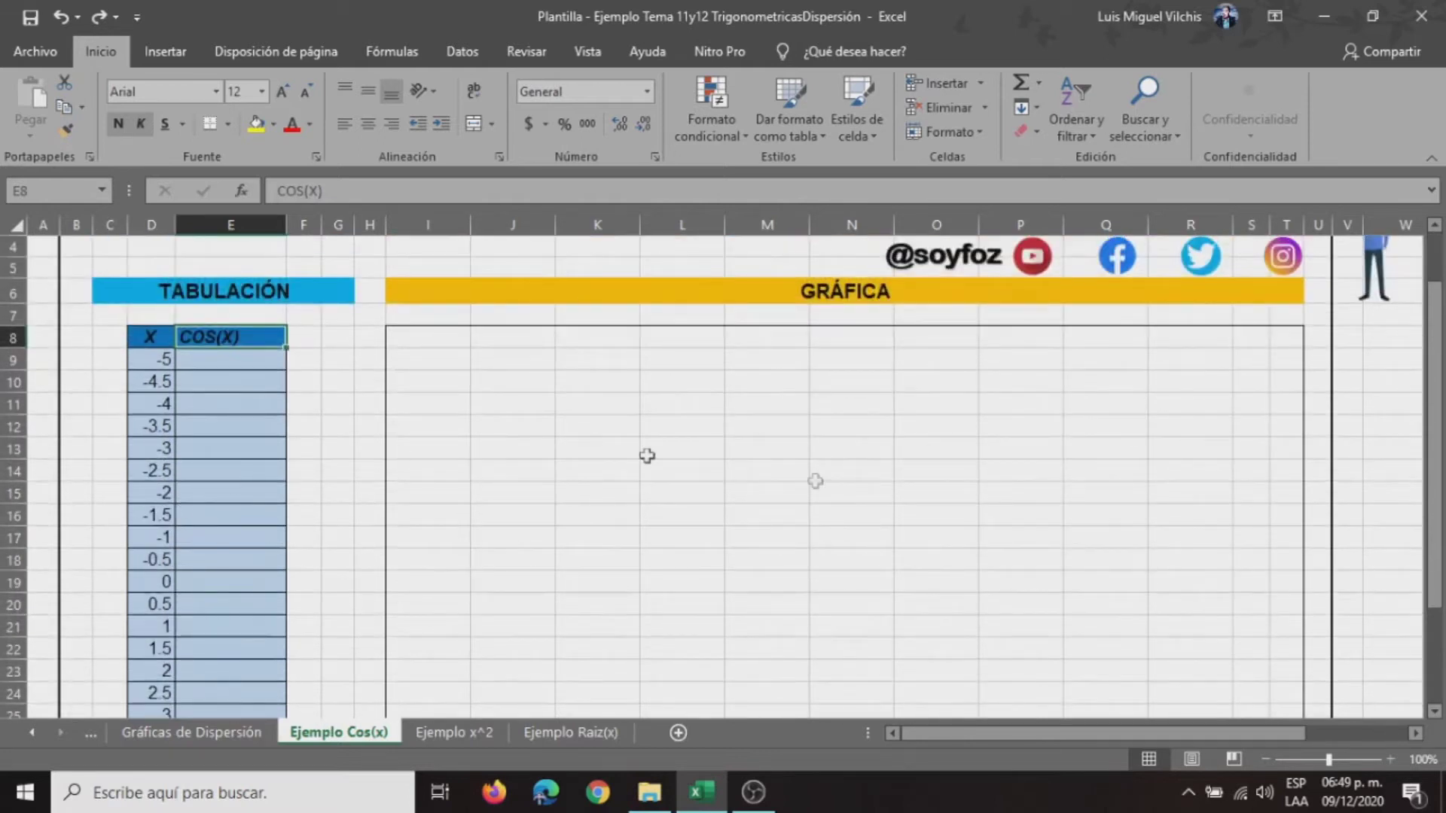
scroll(740, 536, up, 1)
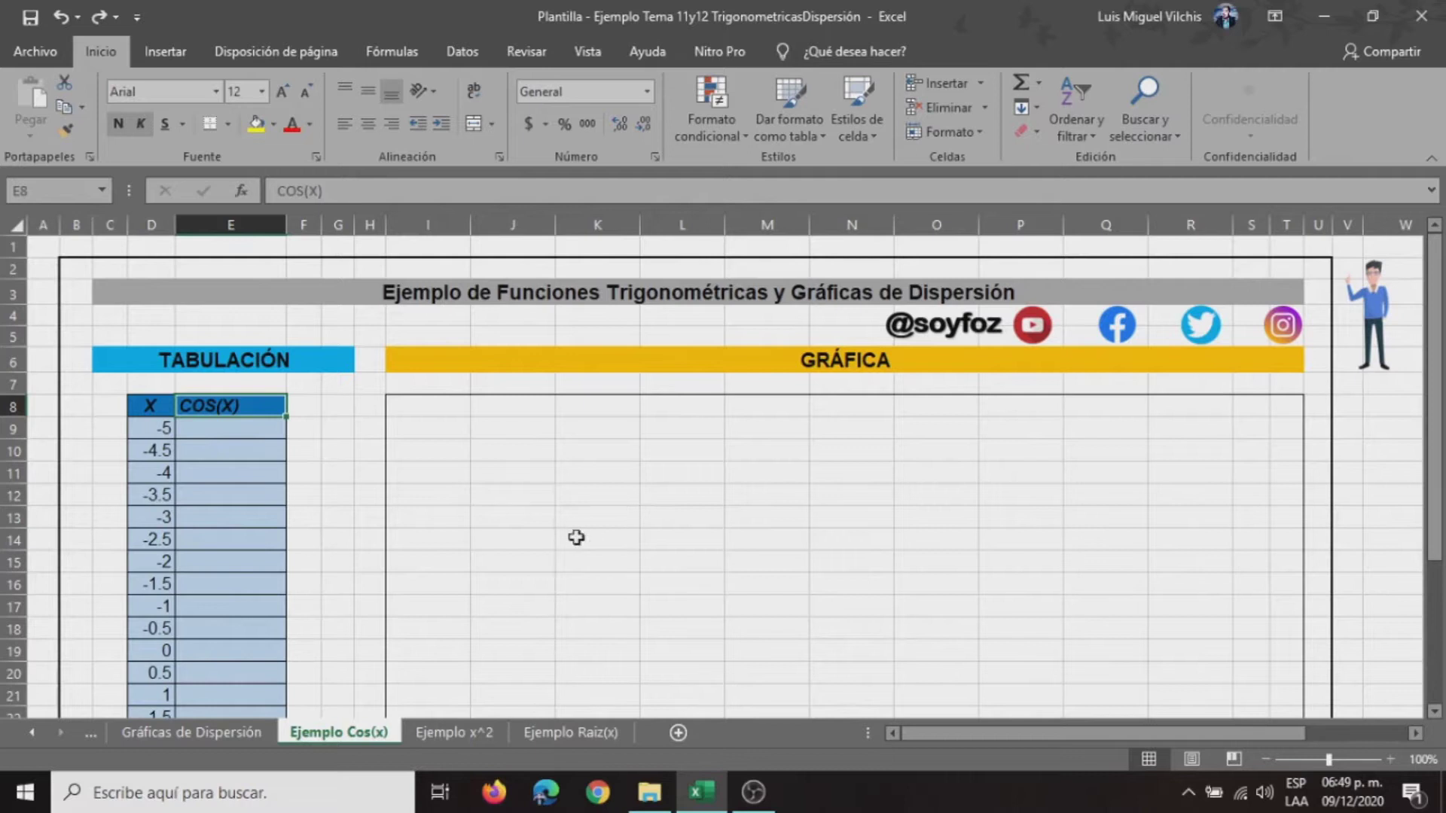
click(218, 425)
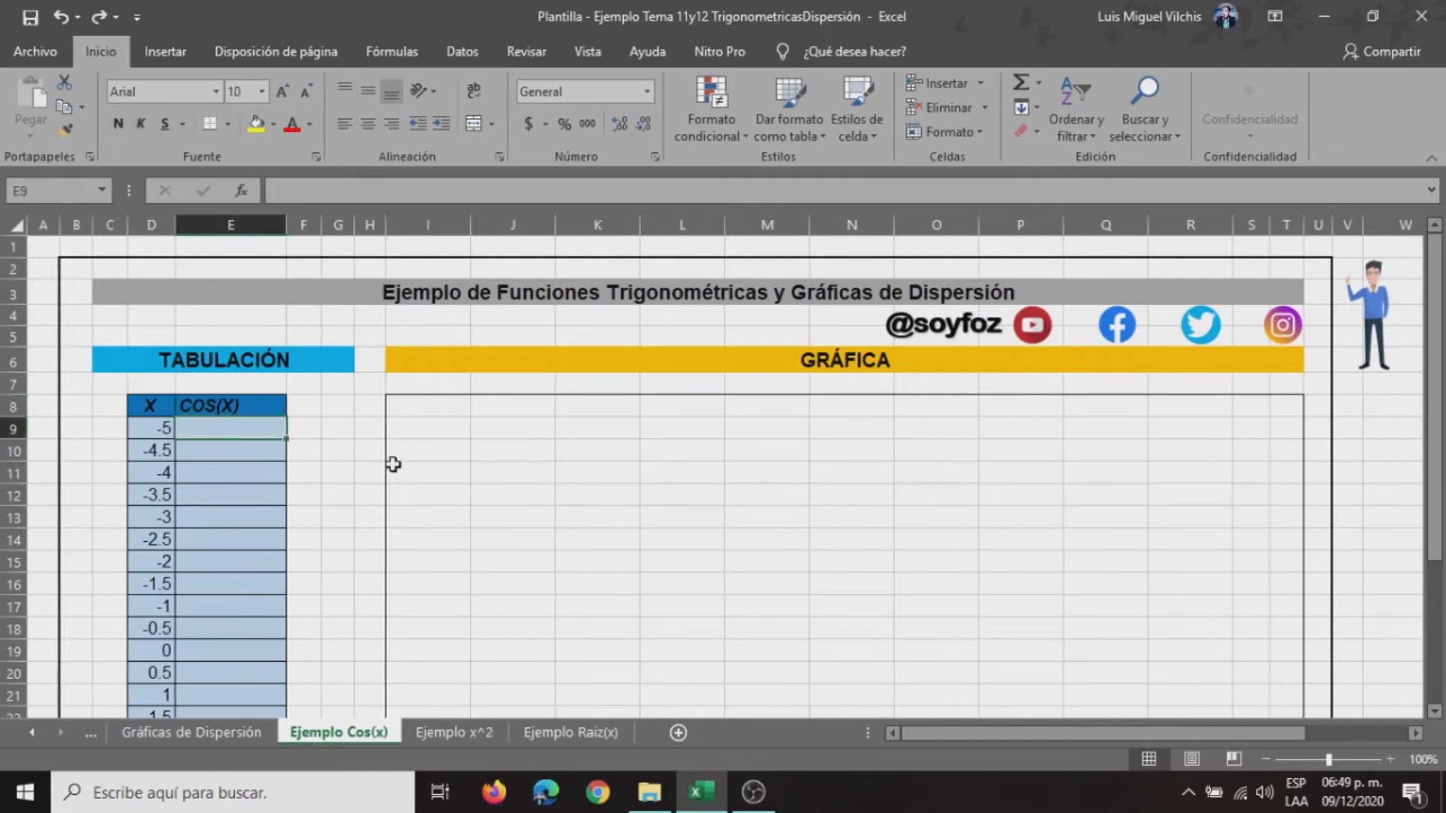
- Enter =COS(D9) in cell E9 through the Matemáticas y trigonométricas function picker, giving 0.283662185
click(241, 190)
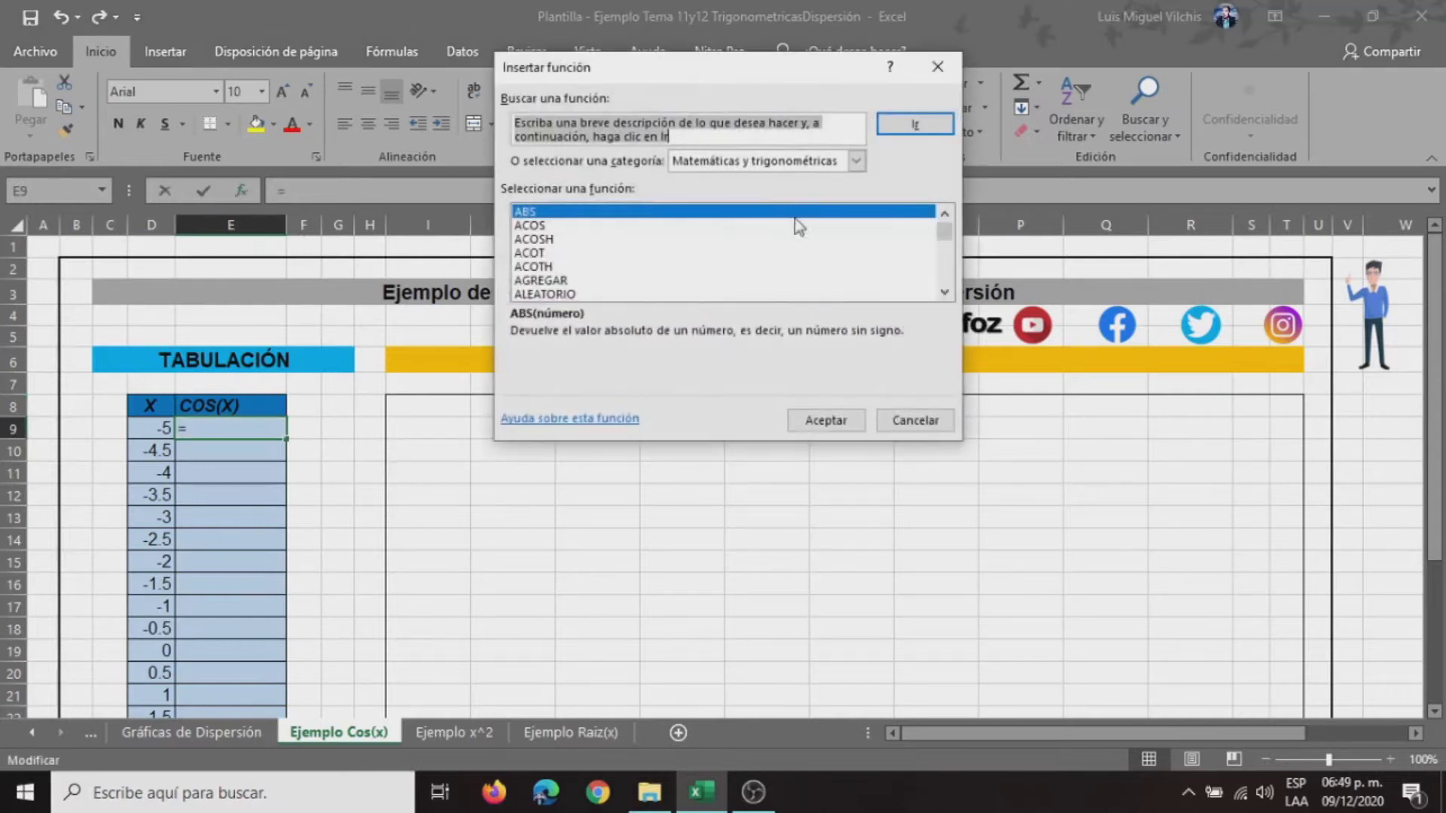
click(854, 162)
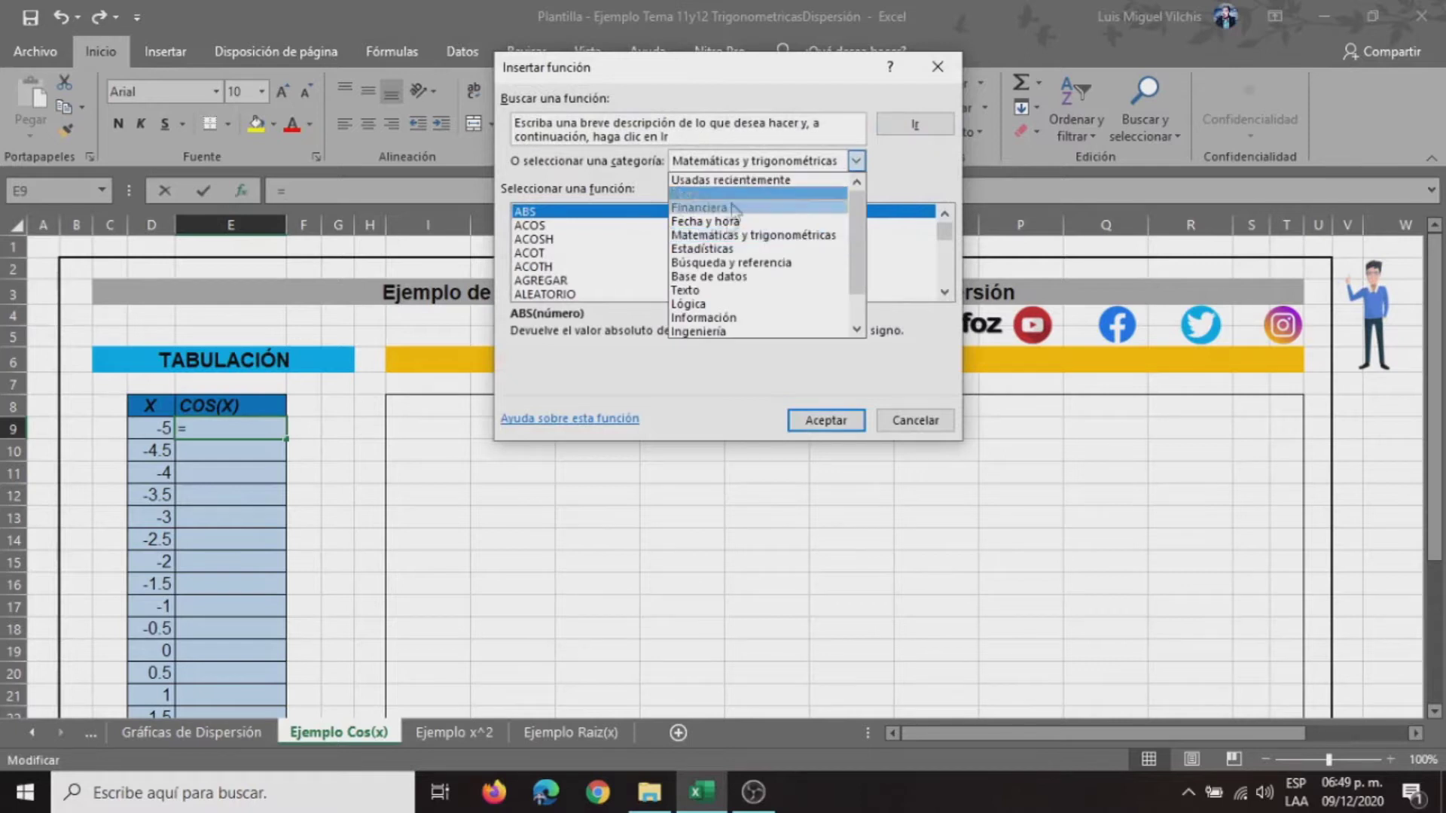
click(744, 235)
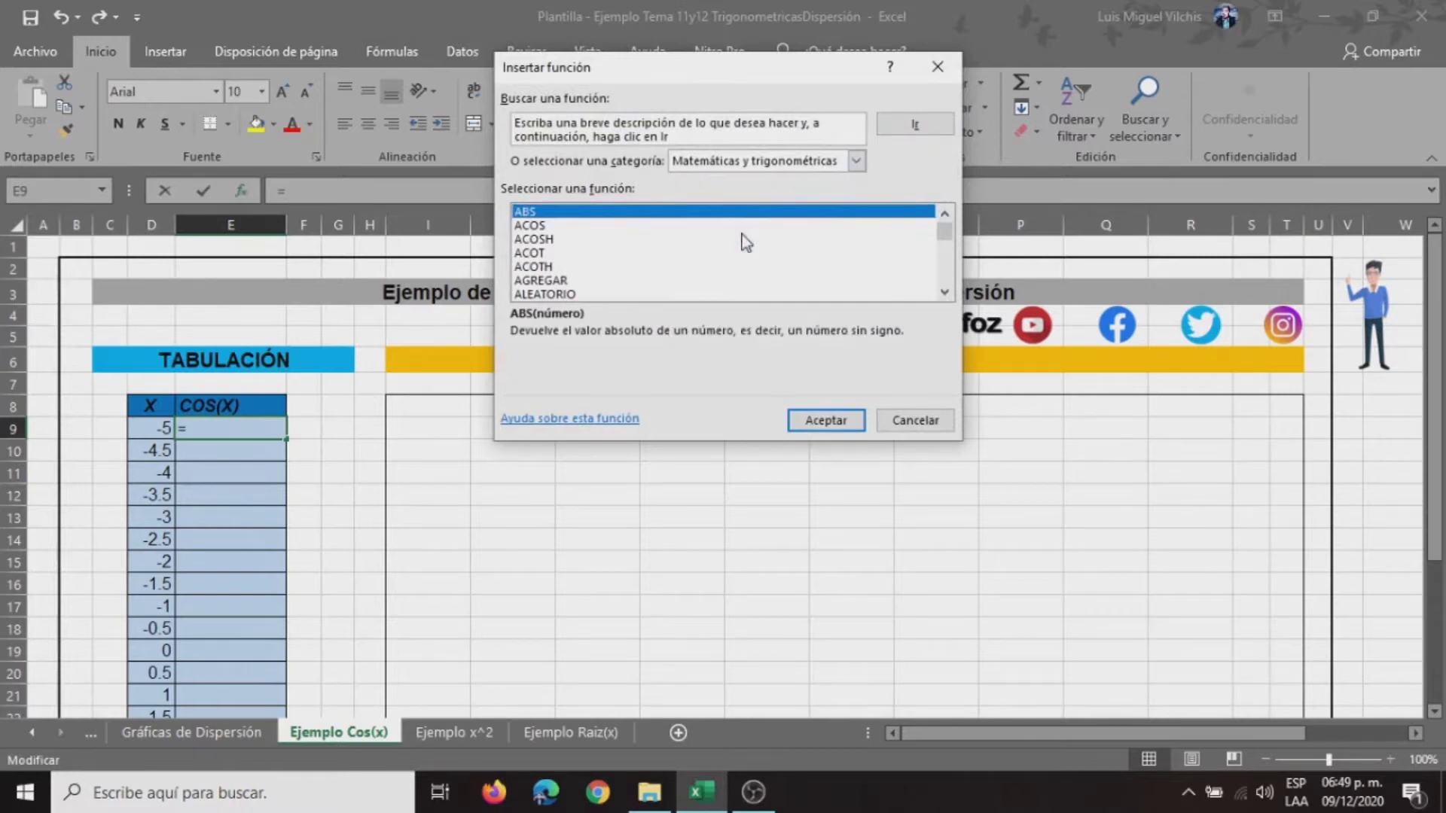
scroll(644, 241, down, 2)
scroll(645, 241, down, 1)
scroll(643, 248, down, 2)
click(532, 253)
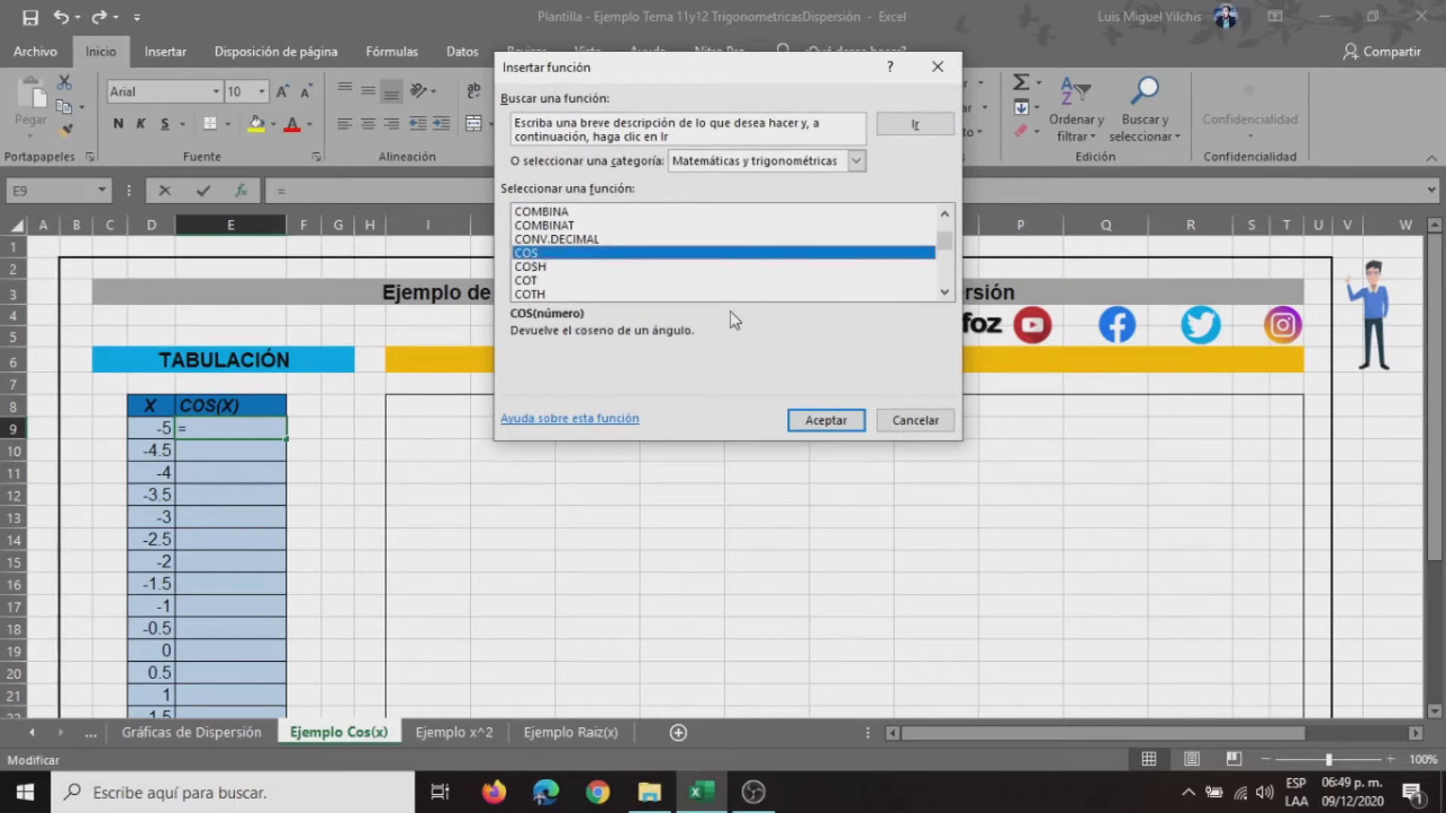
click(845, 421)
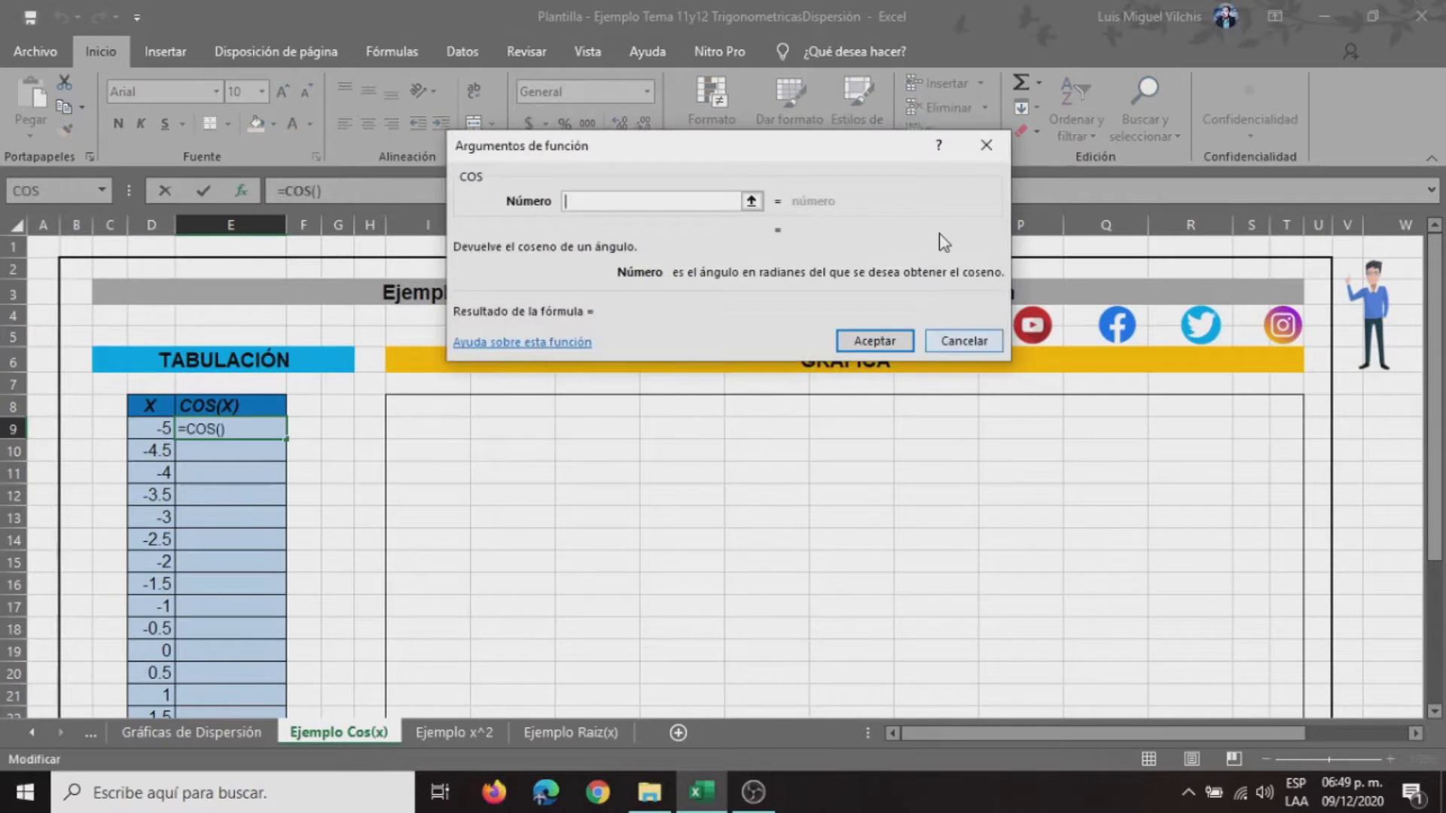
drag(764, 161, 861, 277)
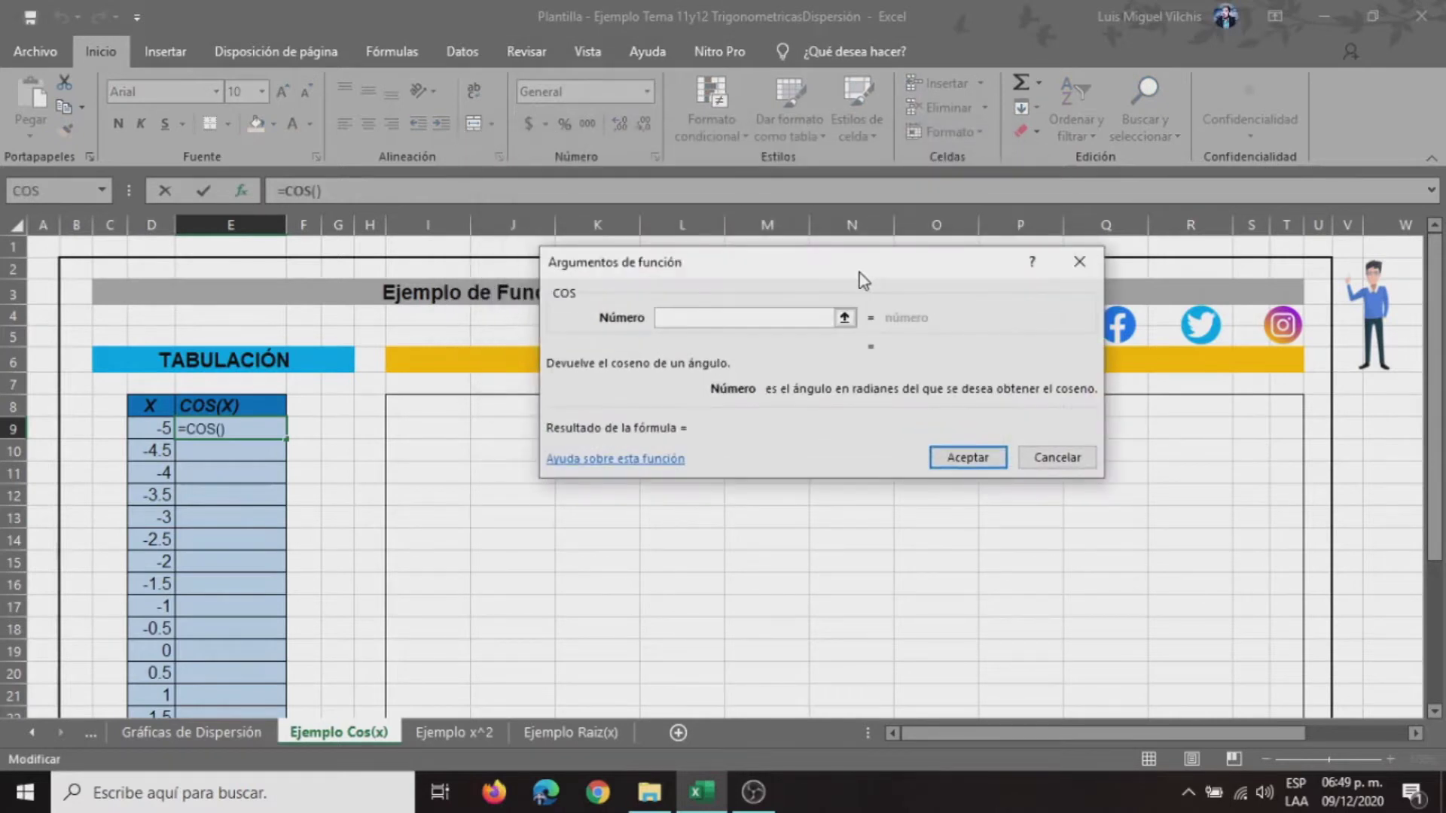
click(151, 434)
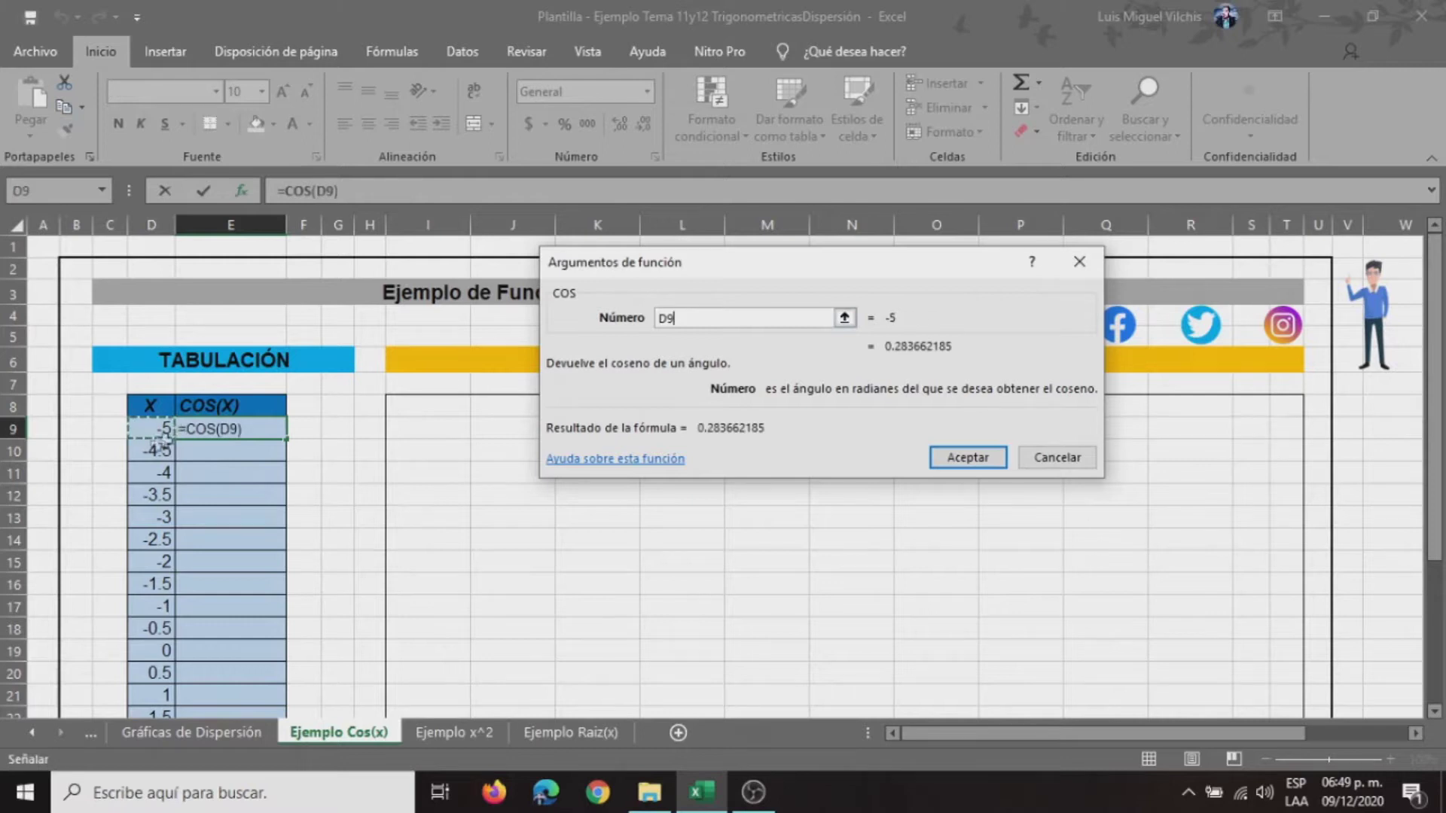
click(951, 461)
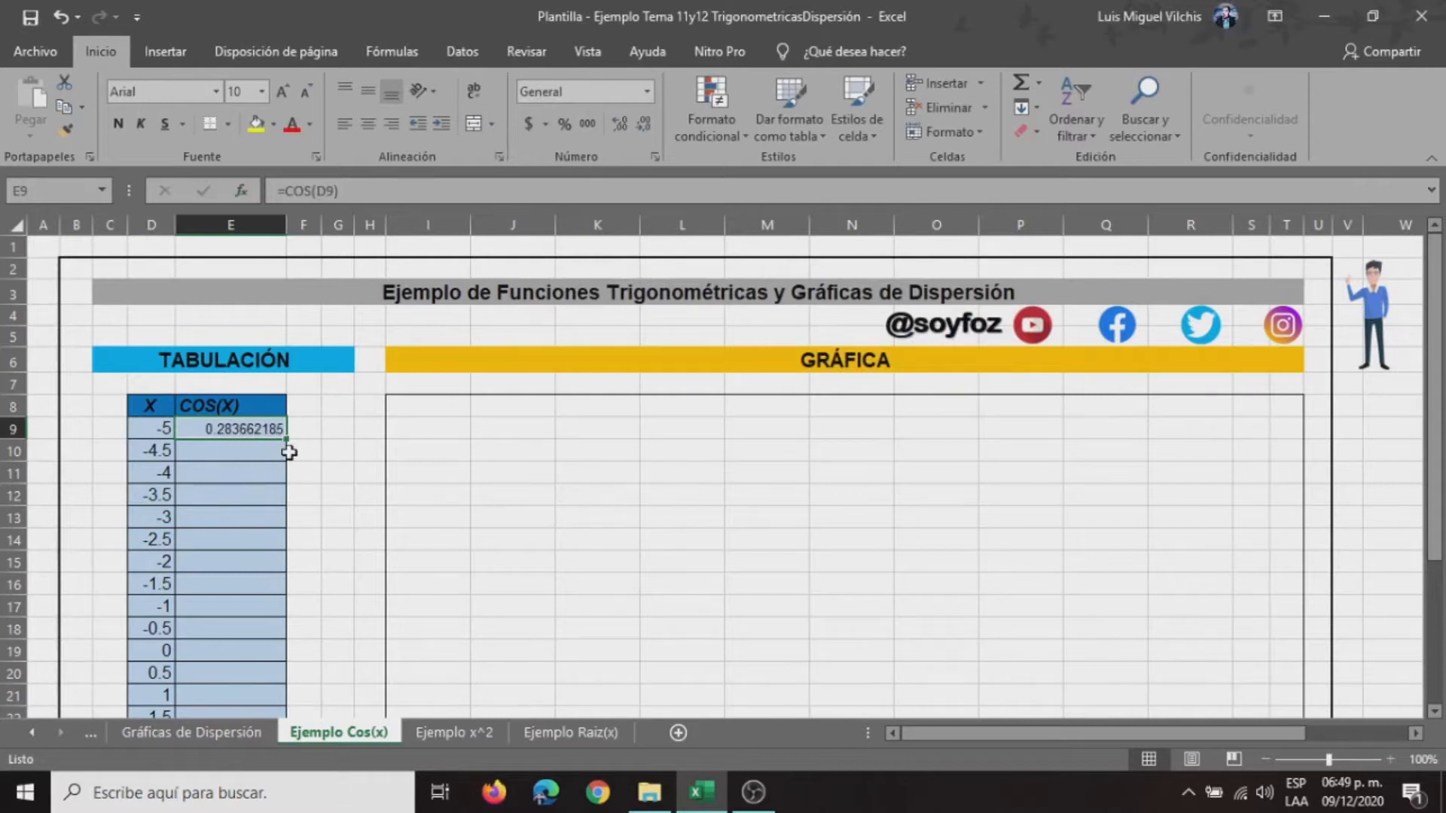
- Fill the cosine formula from E9 down to E29
mouse_move(286, 439)
mouse_down()
mouse_move(266, 686)
mouse_move(286, 700)
mouse_up()
scroll(323, 623, up, 2)
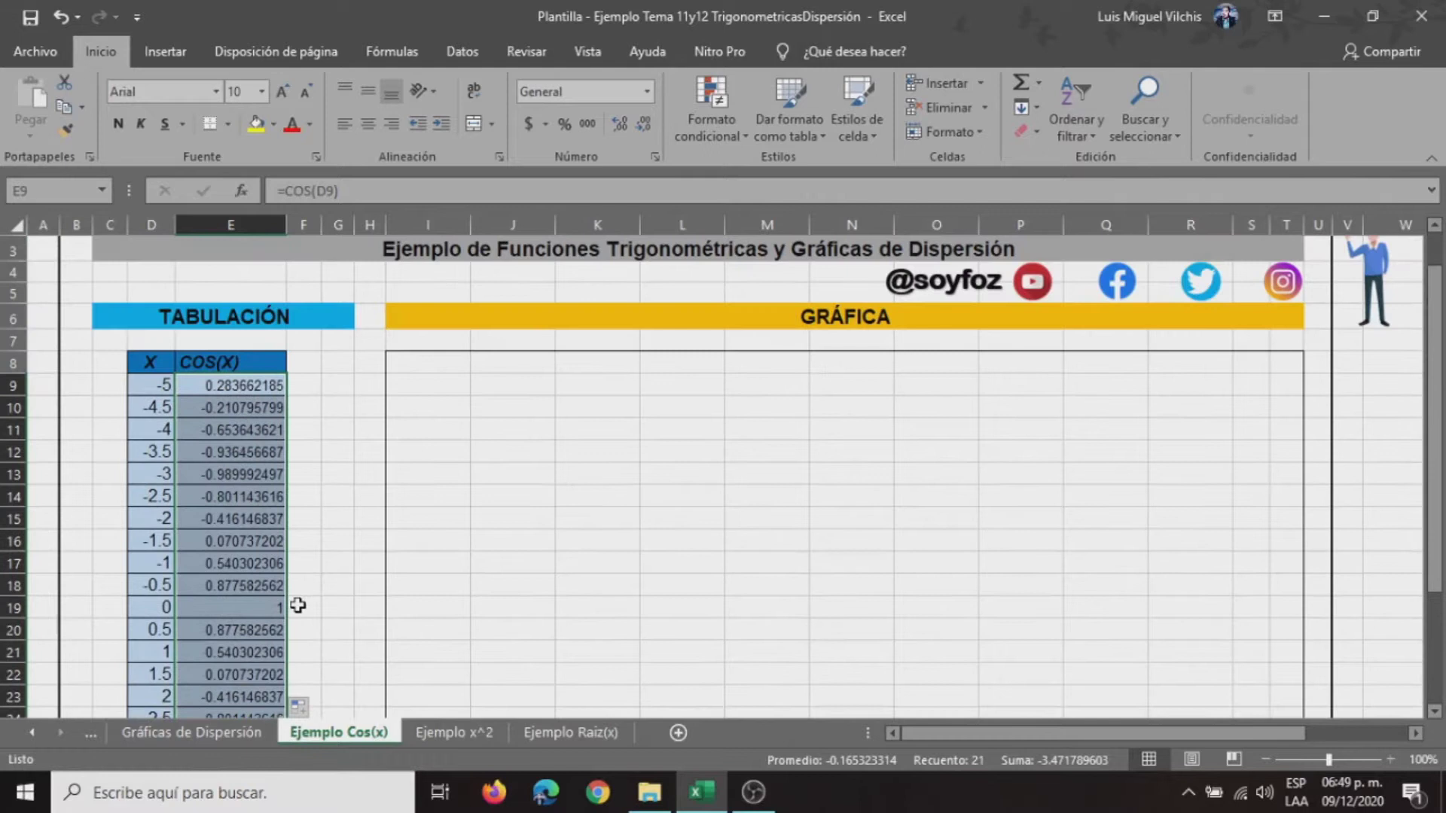
scroll(297, 601, down, 2)
scroll(155, 561, up, 2)
scroll(158, 558, up, 1)
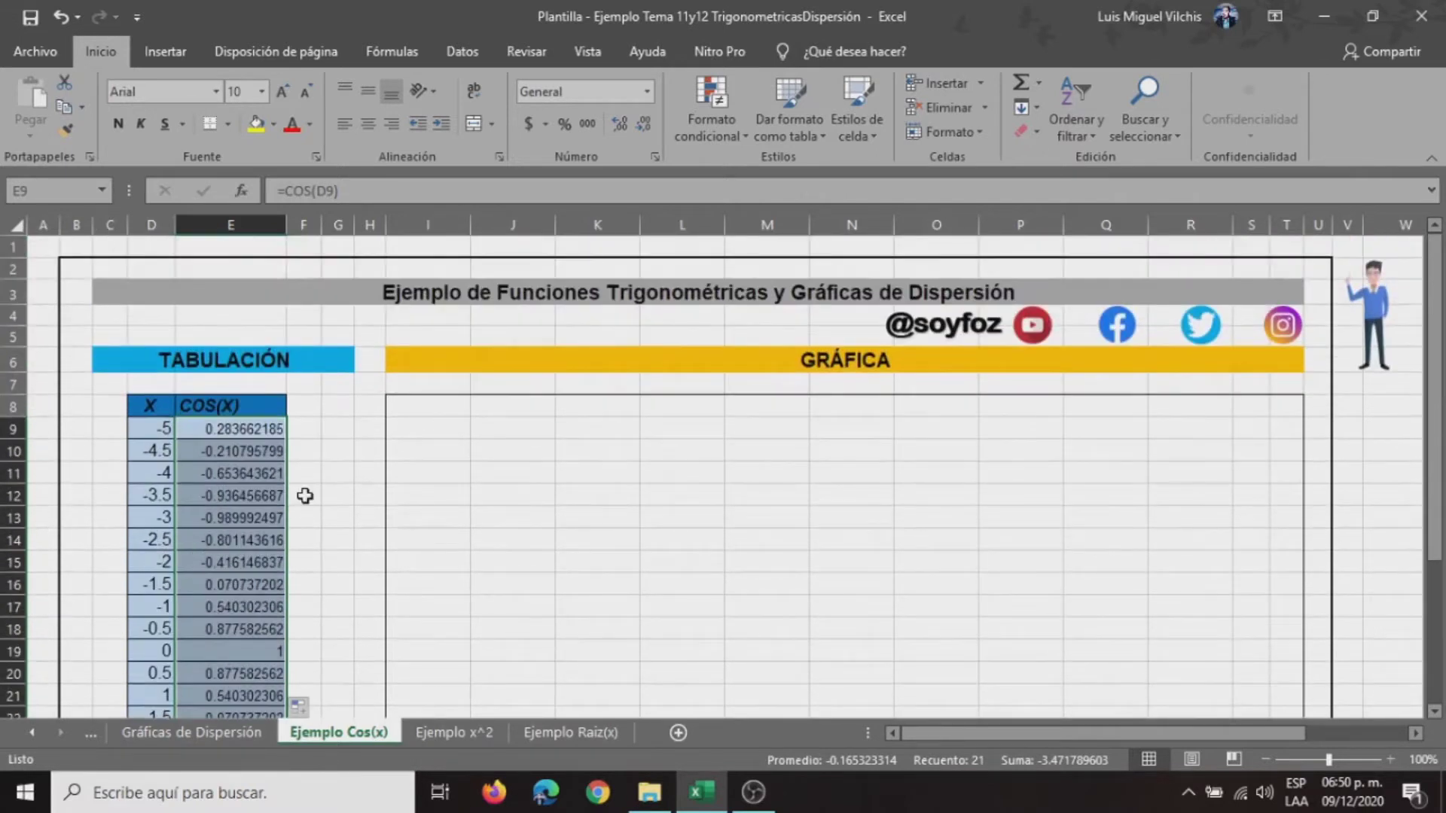
click(374, 423)
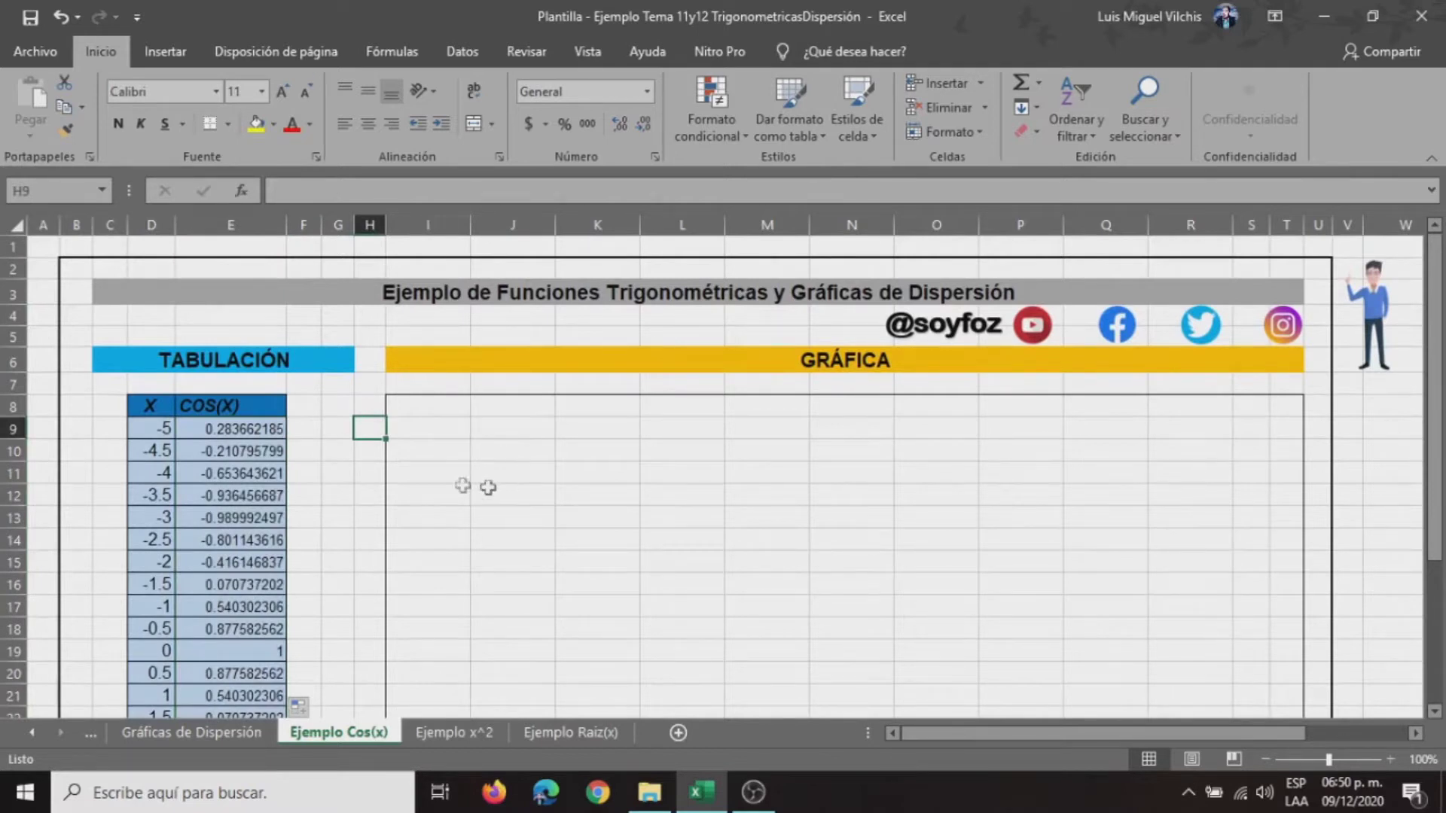
- Select the table range D8:E29, including the X and COS(X) headers
click(151, 409)
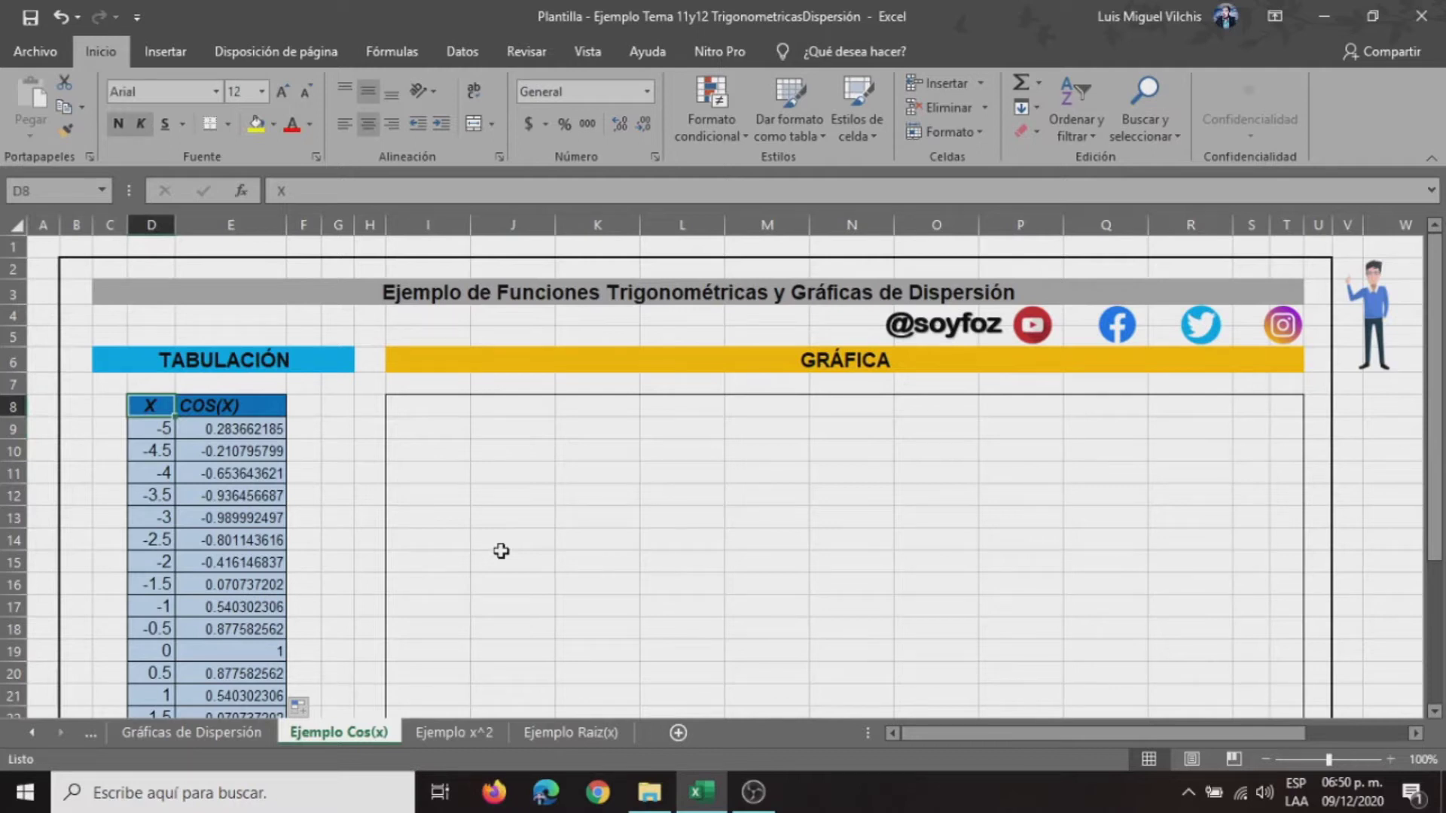
key(shift+Right)
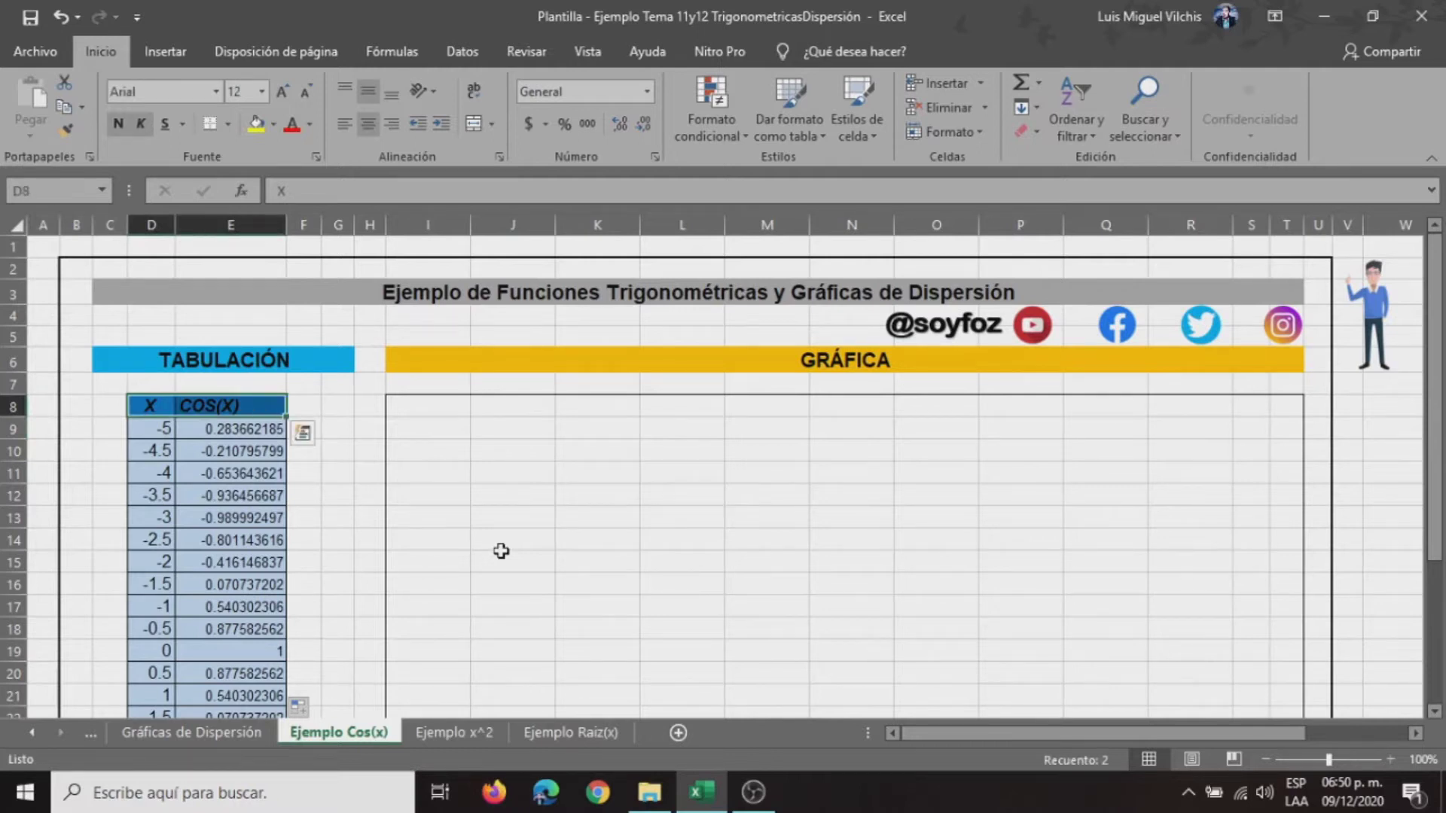
key(shift+Down)
key(shift+Down)
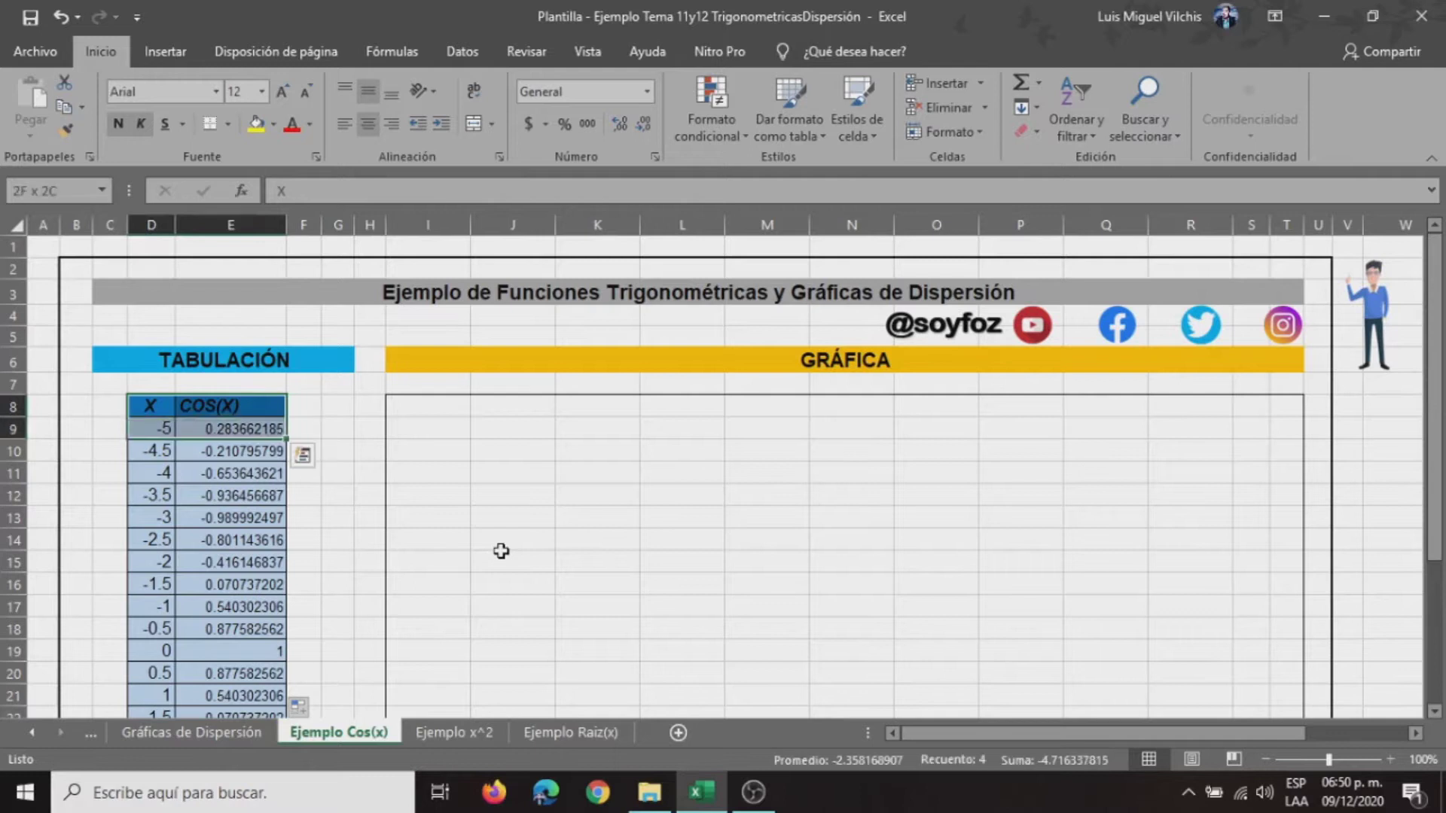
key(shift+Down)
key(shift+Down)
key(shift+Down)
key(shift+Down)
key(shift+Down)
key(shift+Down)
key(shift+Down)
key(shift+Down)
key(shift+Down)
key(shift+Down)
key(shift+Down)
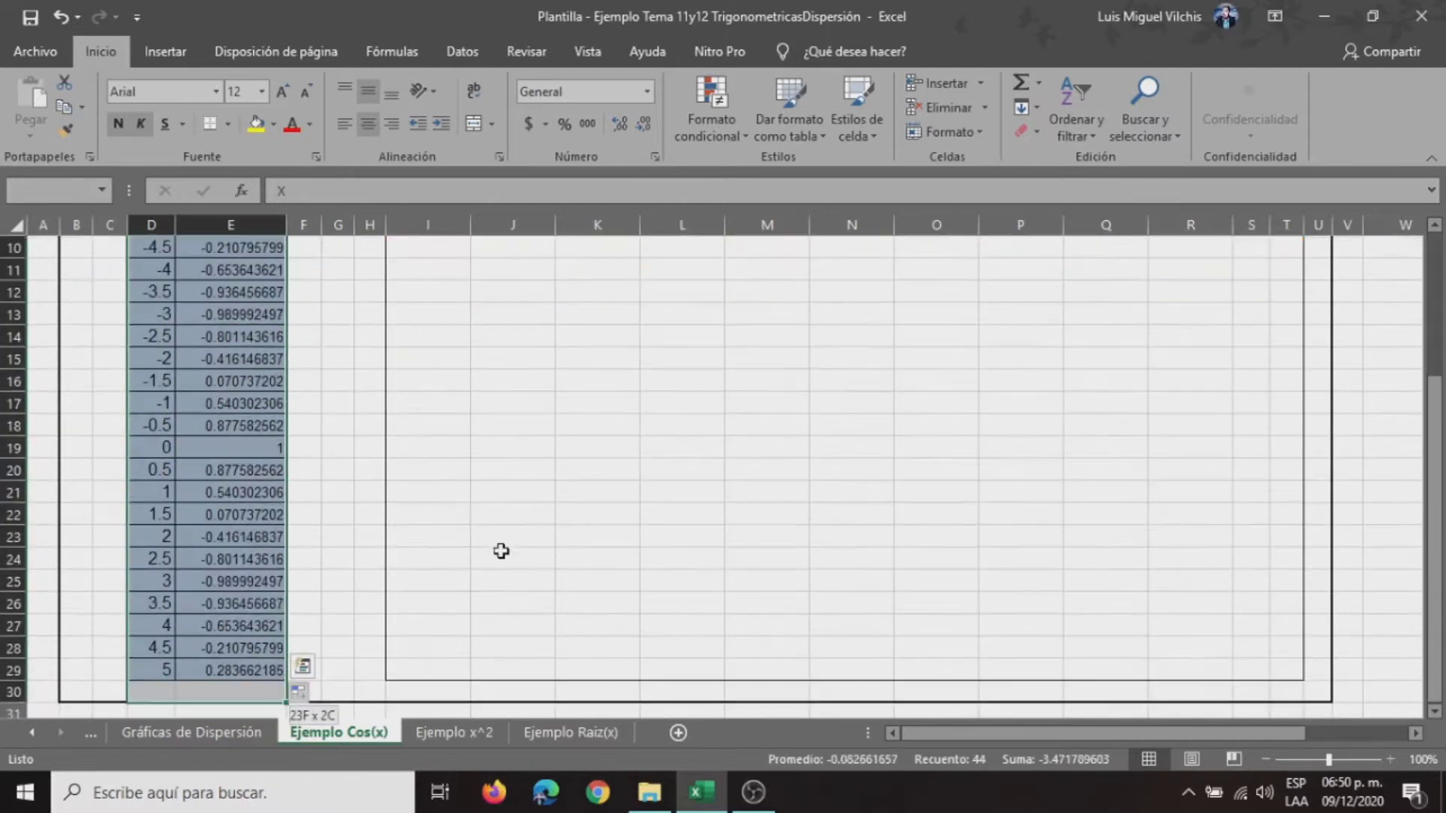
key(shift+Up)
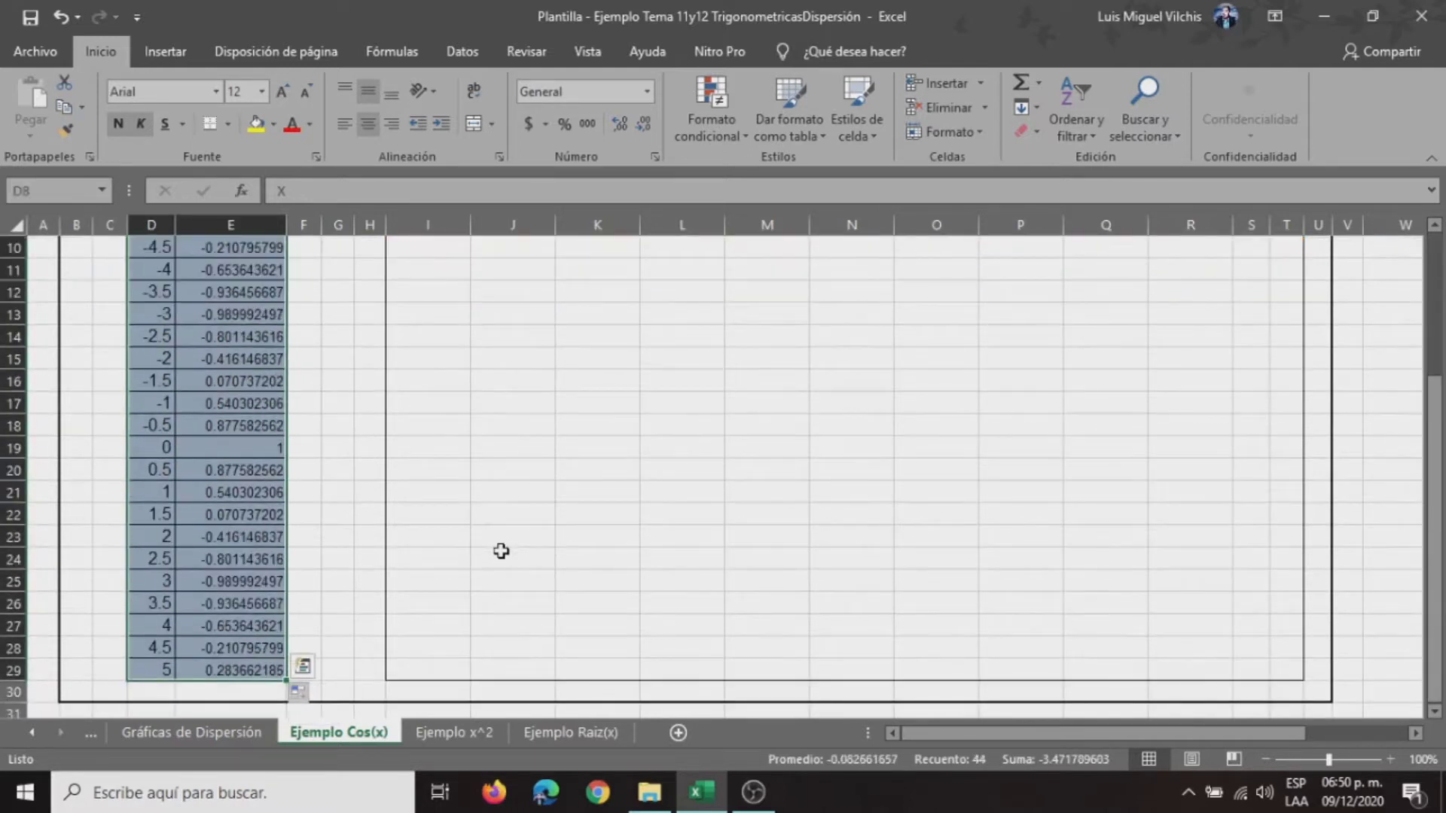
scroll(532, 548, up, 3)
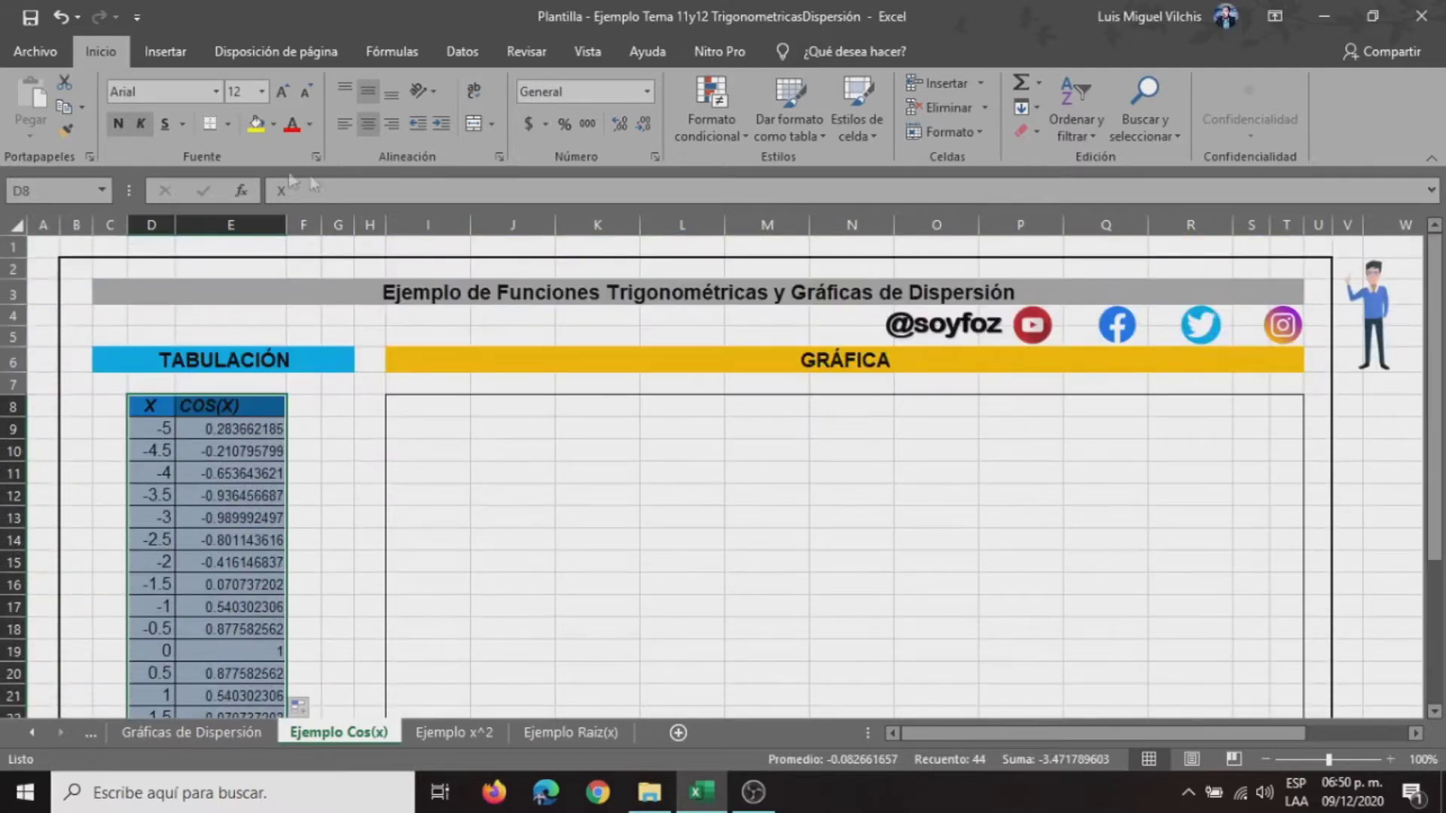
- Insert an X Y Dispersión con líneas suavizadas y marcadores chart from the selected table
click(166, 56)
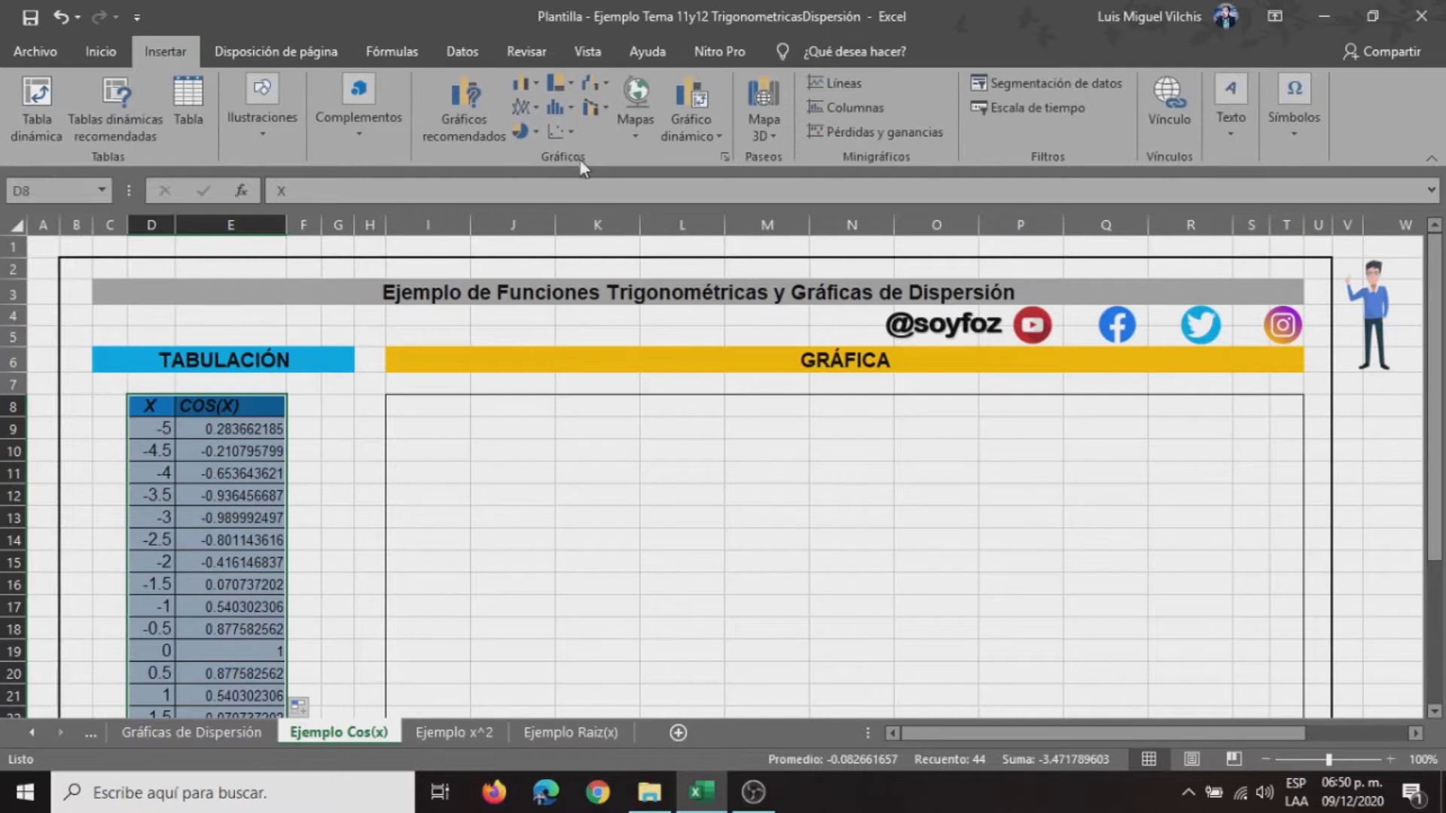
click(465, 119)
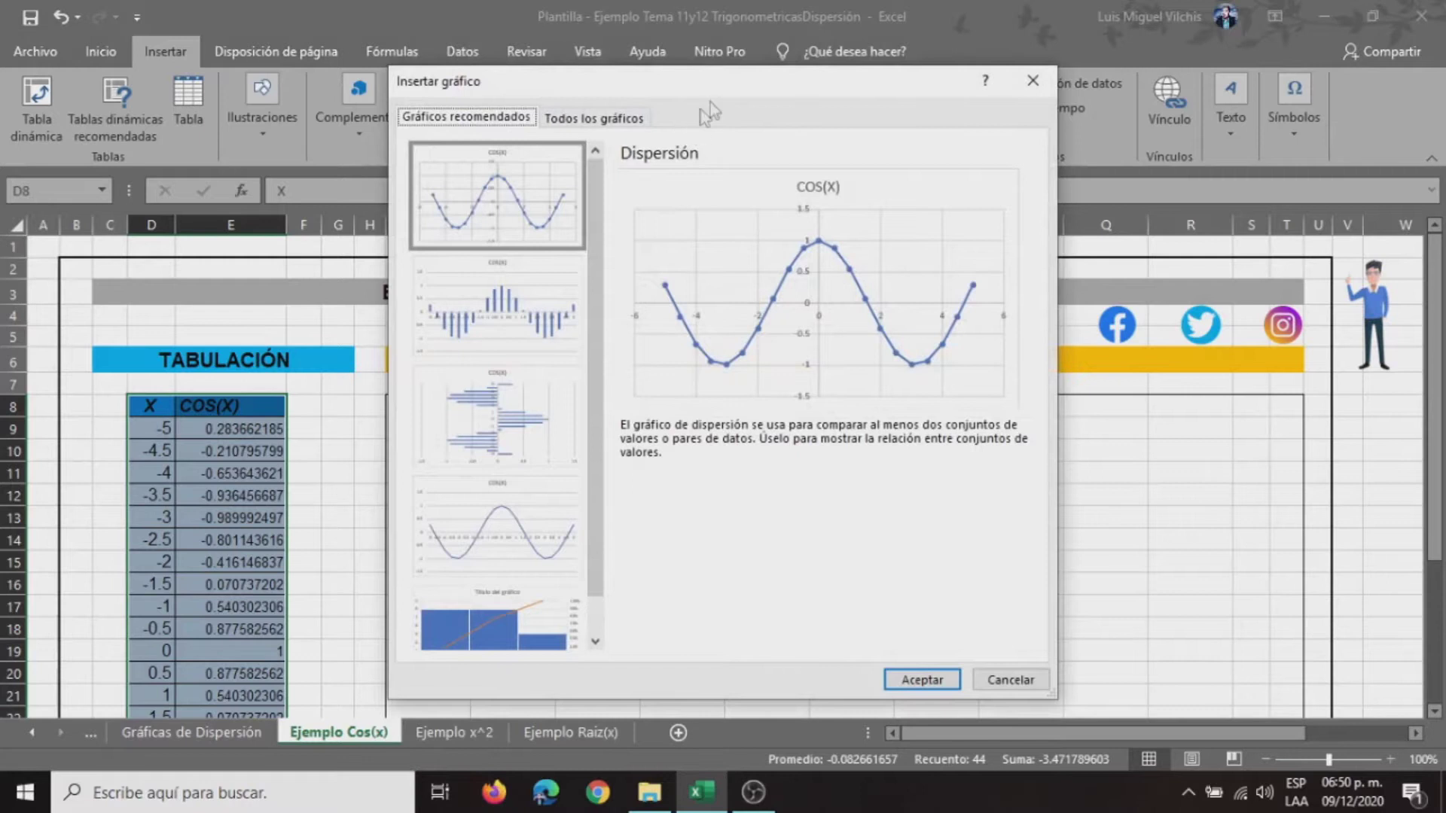
drag(708, 88, 657, 79)
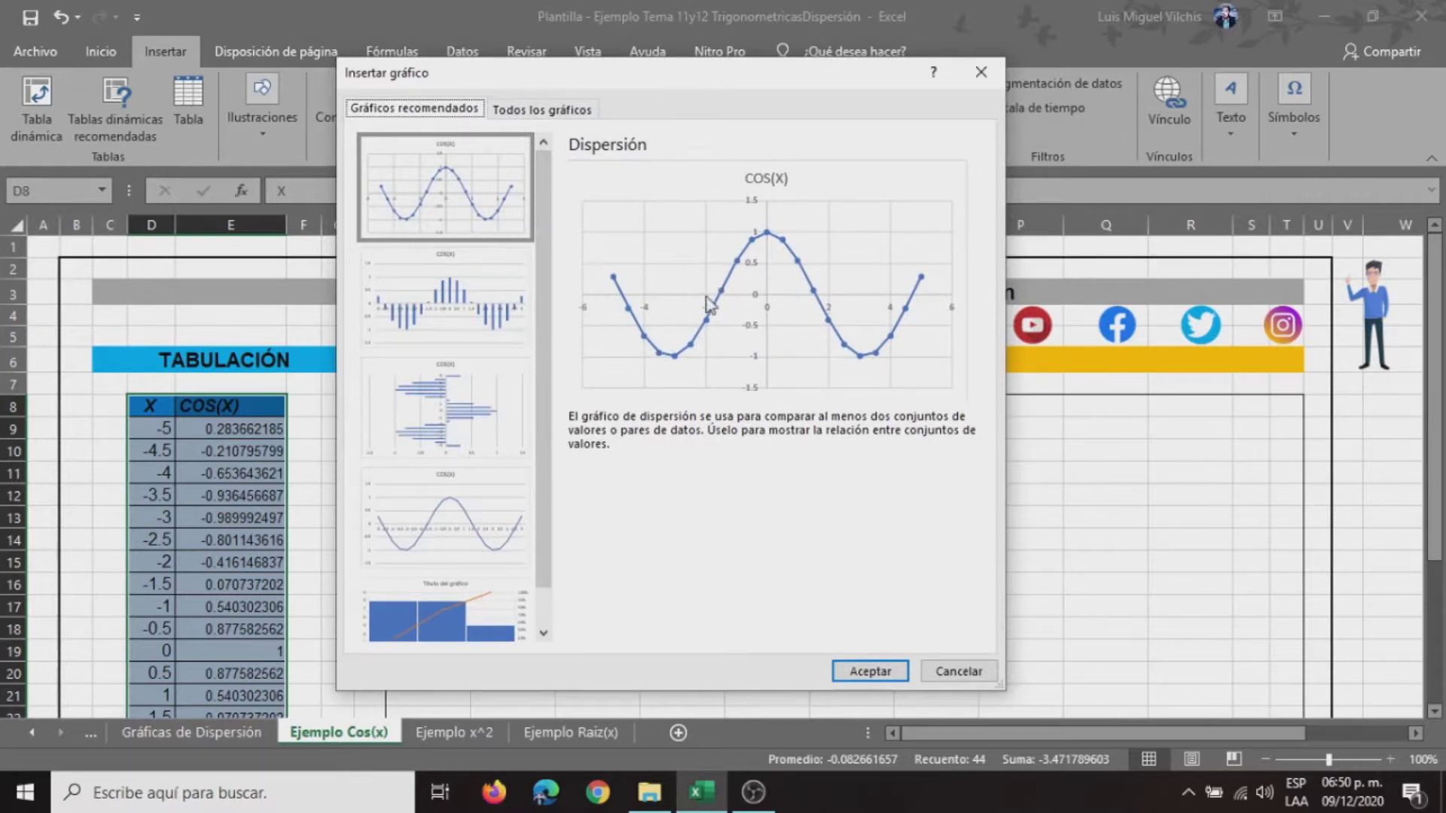
click(545, 115)
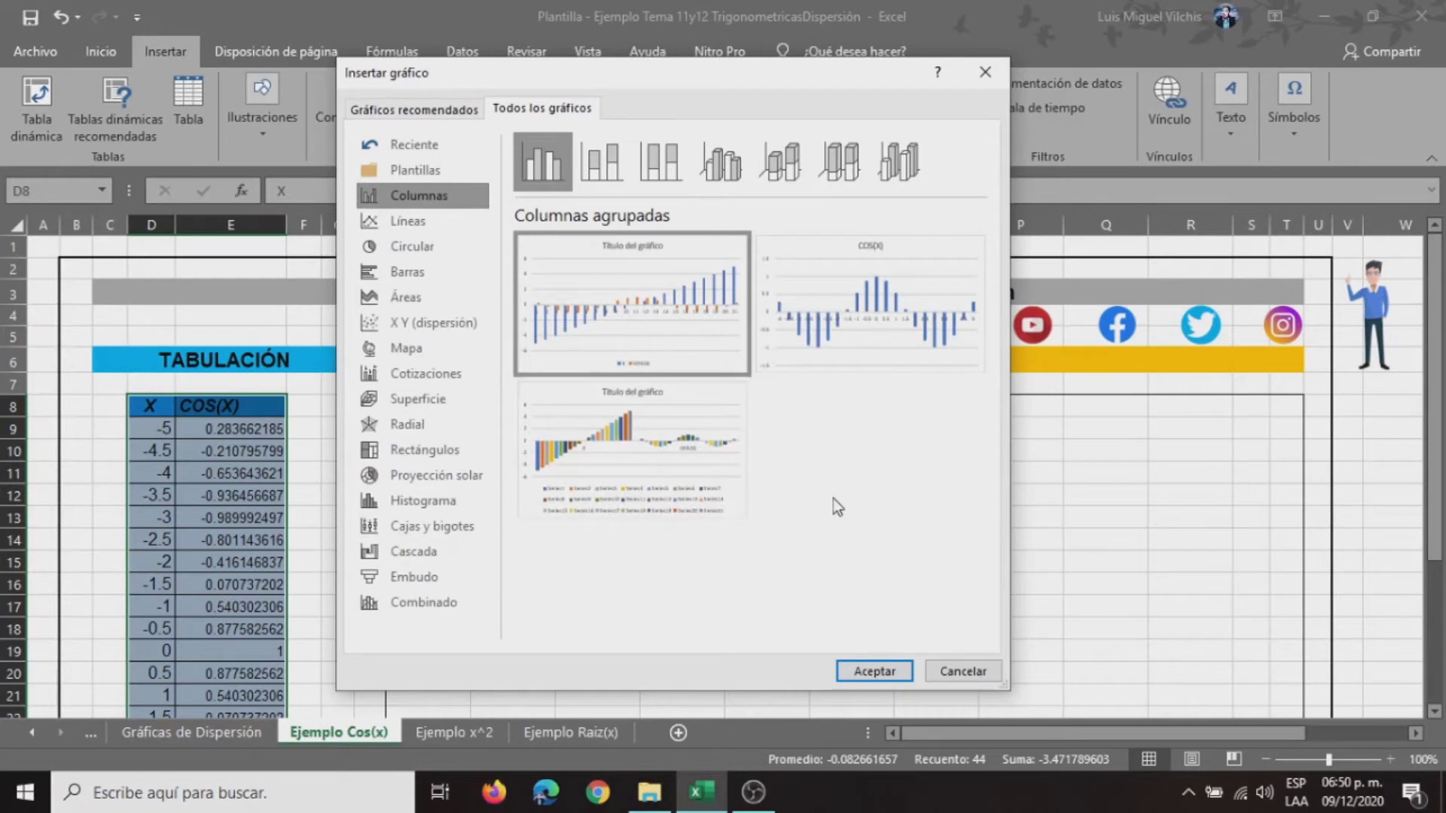
click(395, 331)
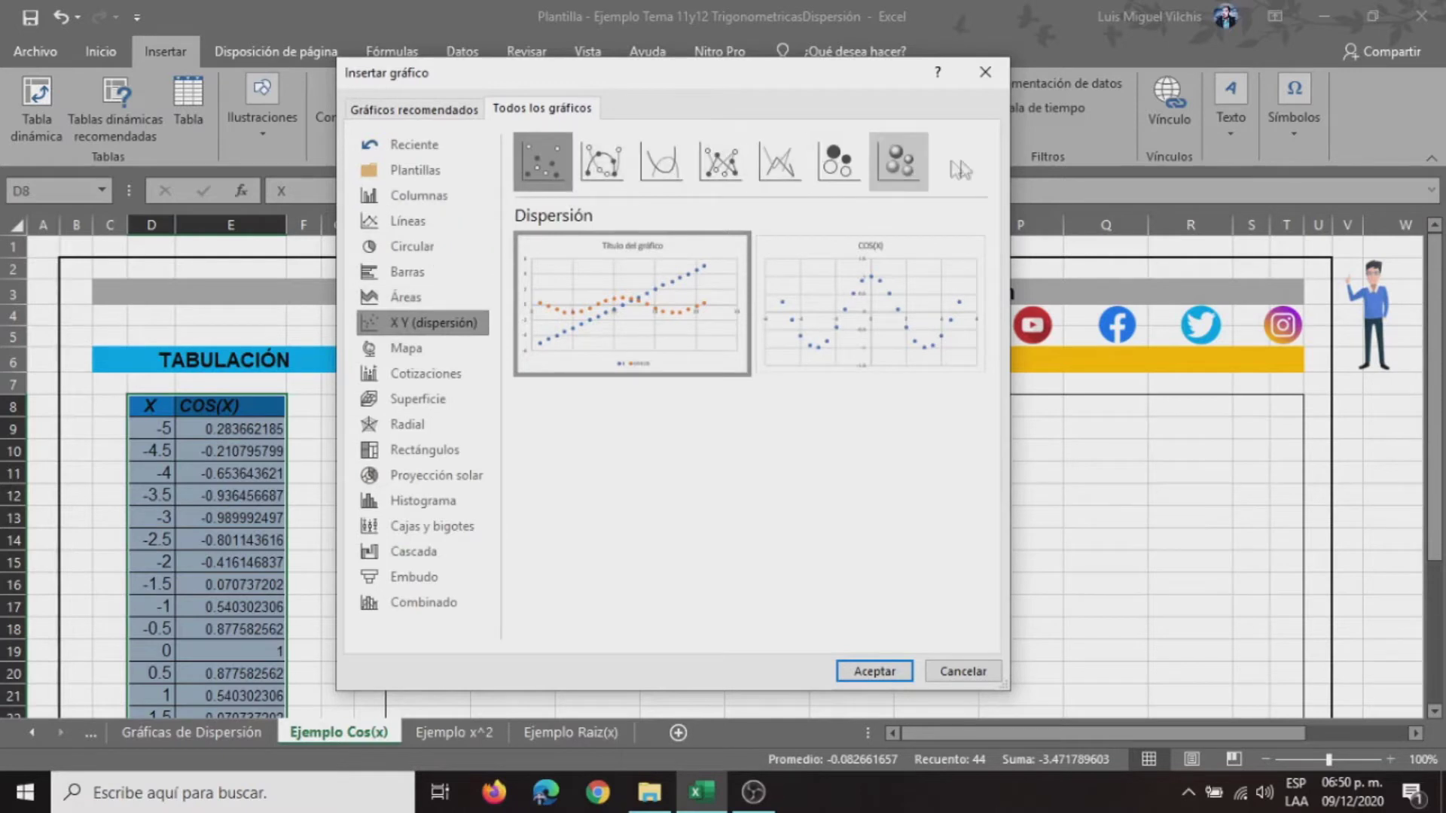
click(605, 172)
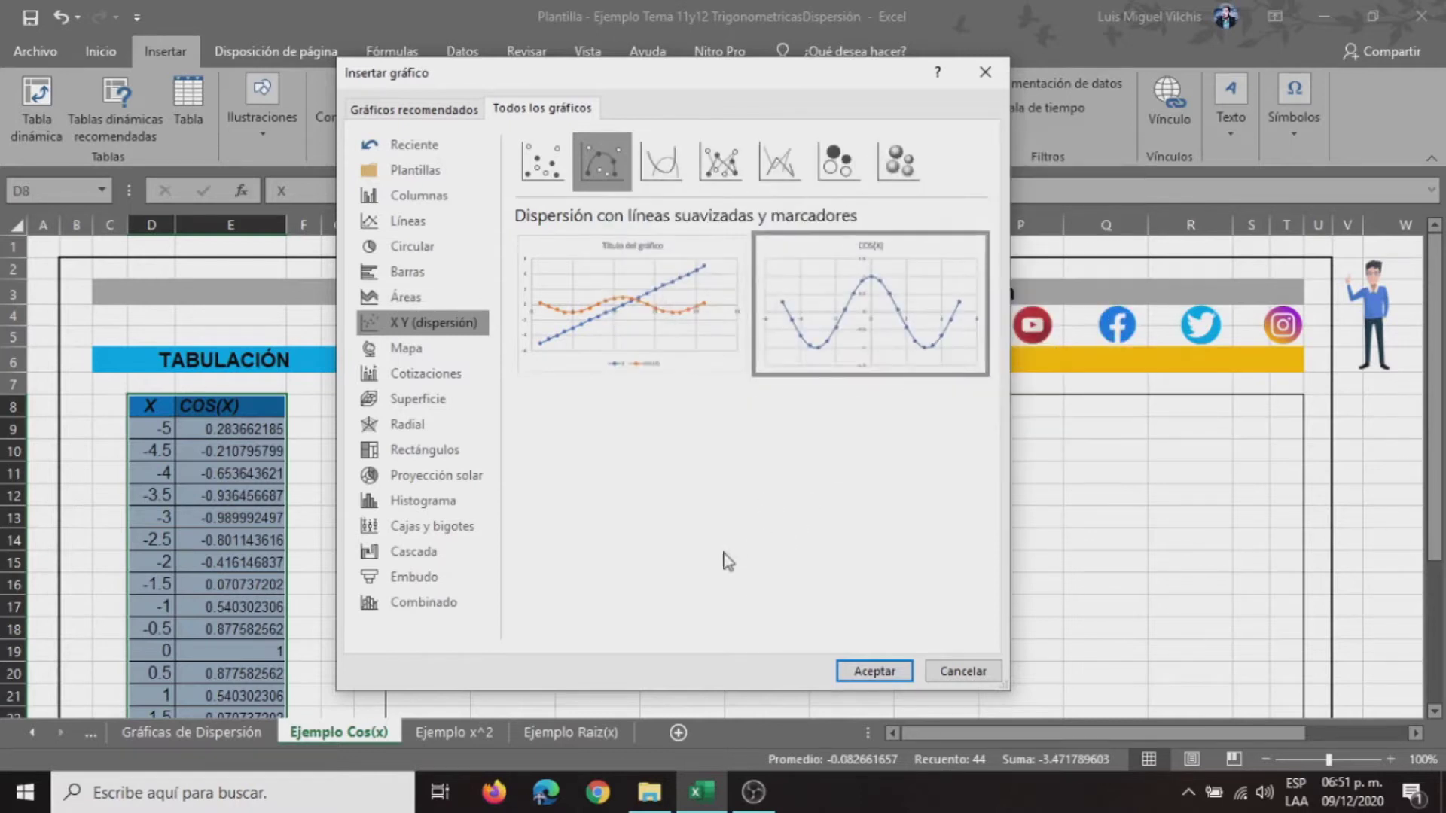
click(873, 671)
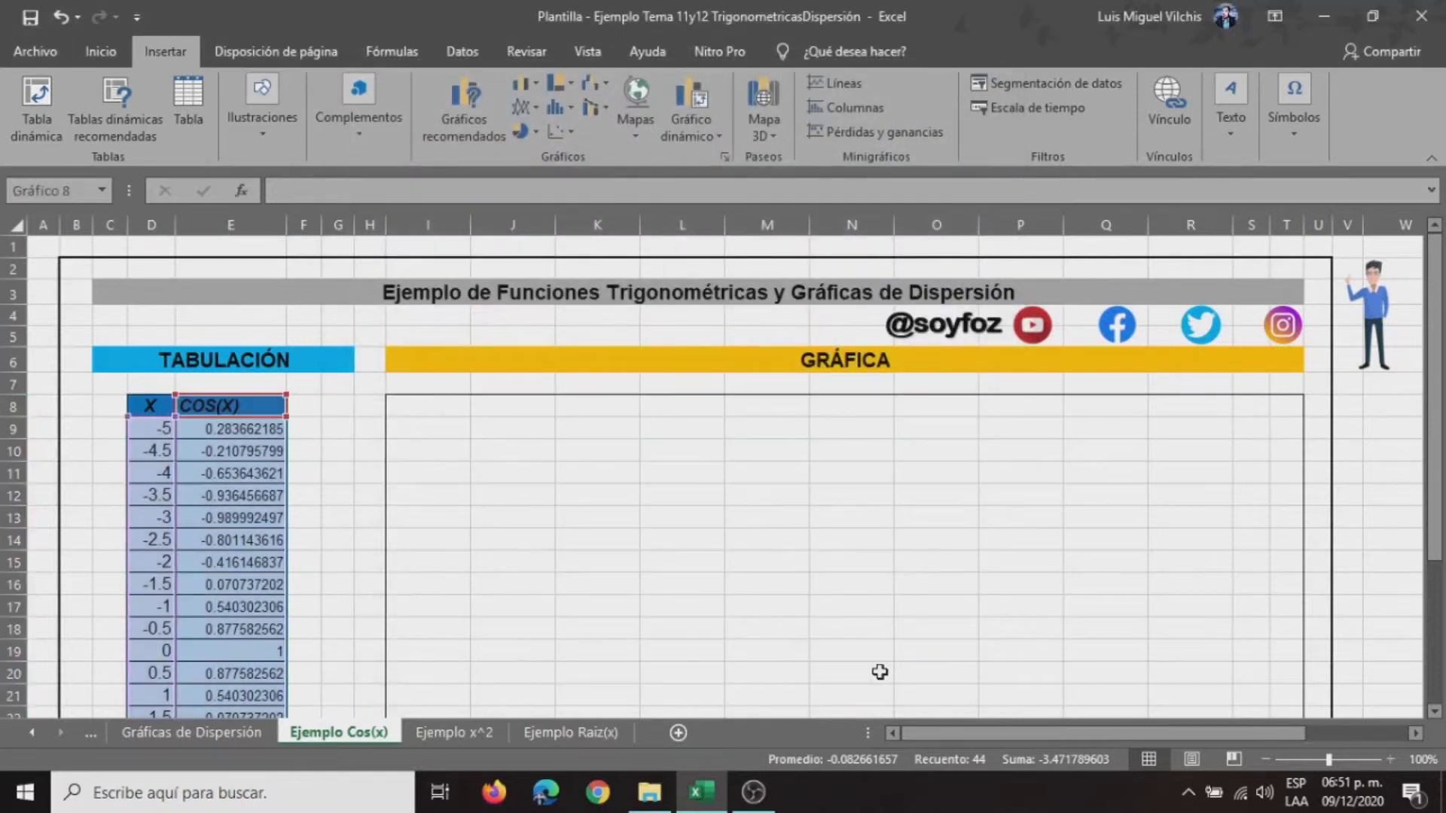
- Move the COS(X) chart into the GRÁFICA frame and stretch it to fill the frame
scroll(1081, 549, down, 2)
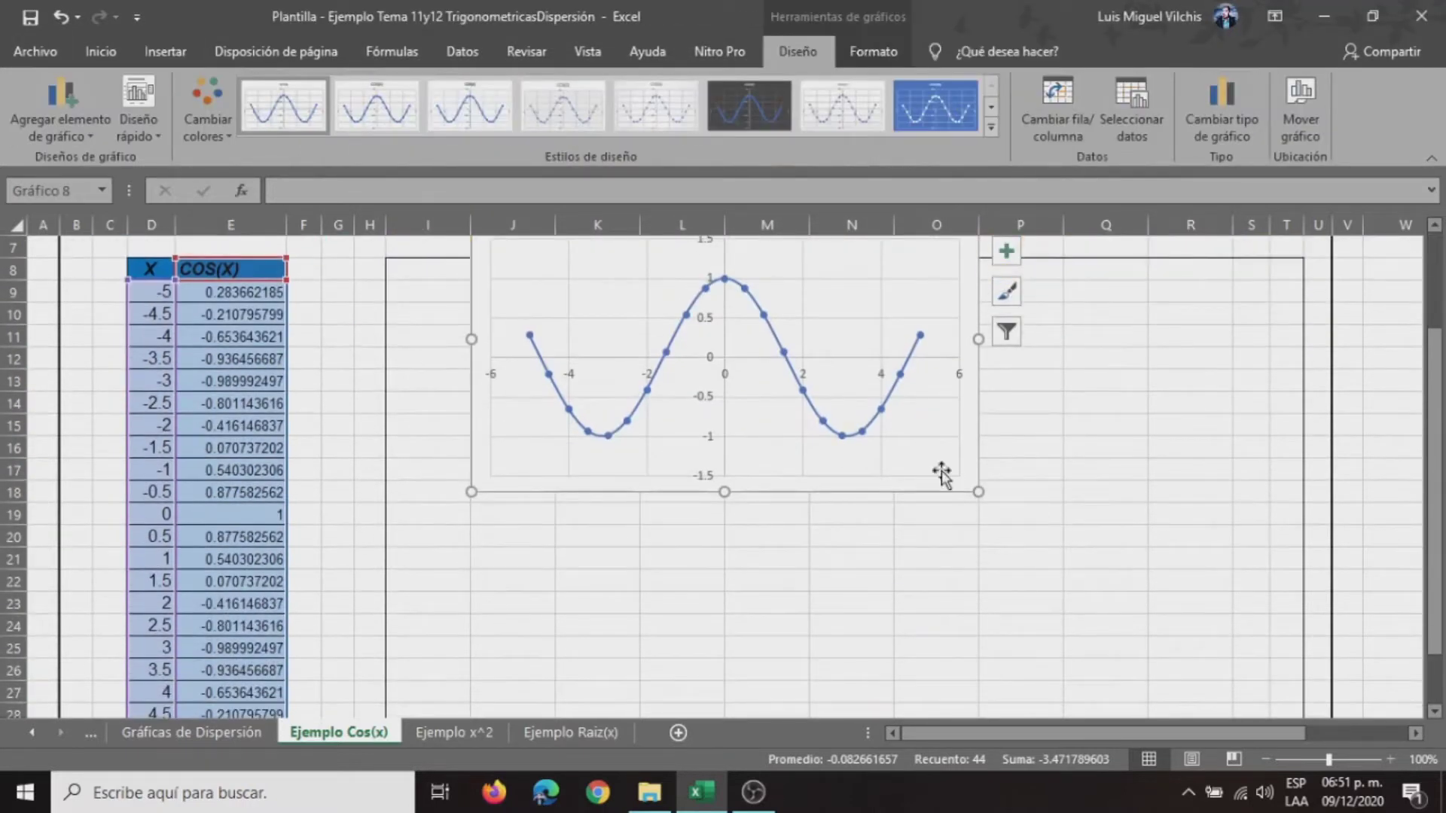
mouse_move(969, 485)
mouse_down()
mouse_move(946, 603)
mouse_move(893, 557)
mouse_up()
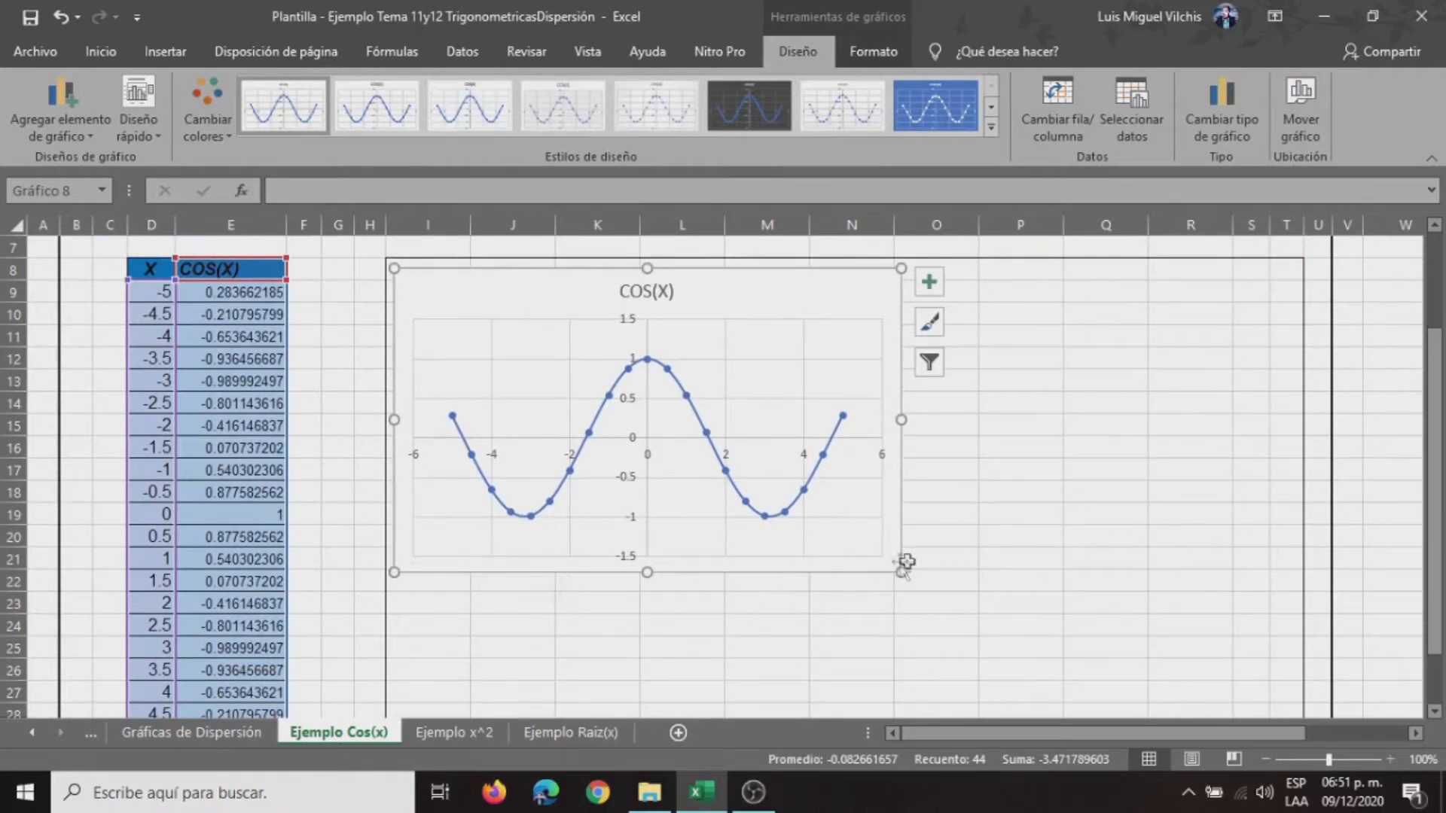
scroll(1022, 523, down, 2)
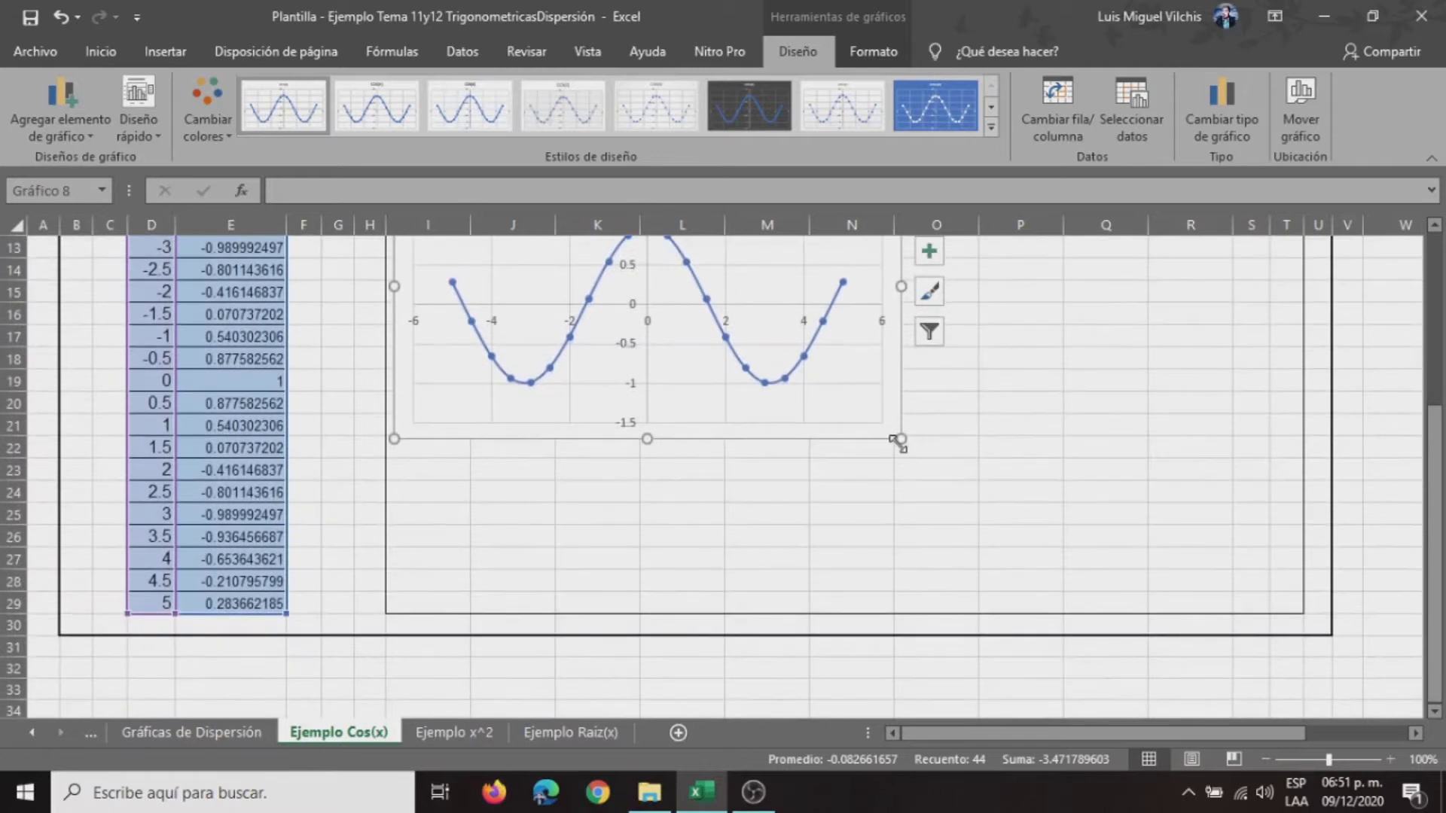
mouse_move(901, 440)
mouse_down()
mouse_move(977, 516)
mouse_move(1196, 603)
mouse_up()
scroll(1196, 595, up, 2)
drag(1198, 499, 1292, 501)
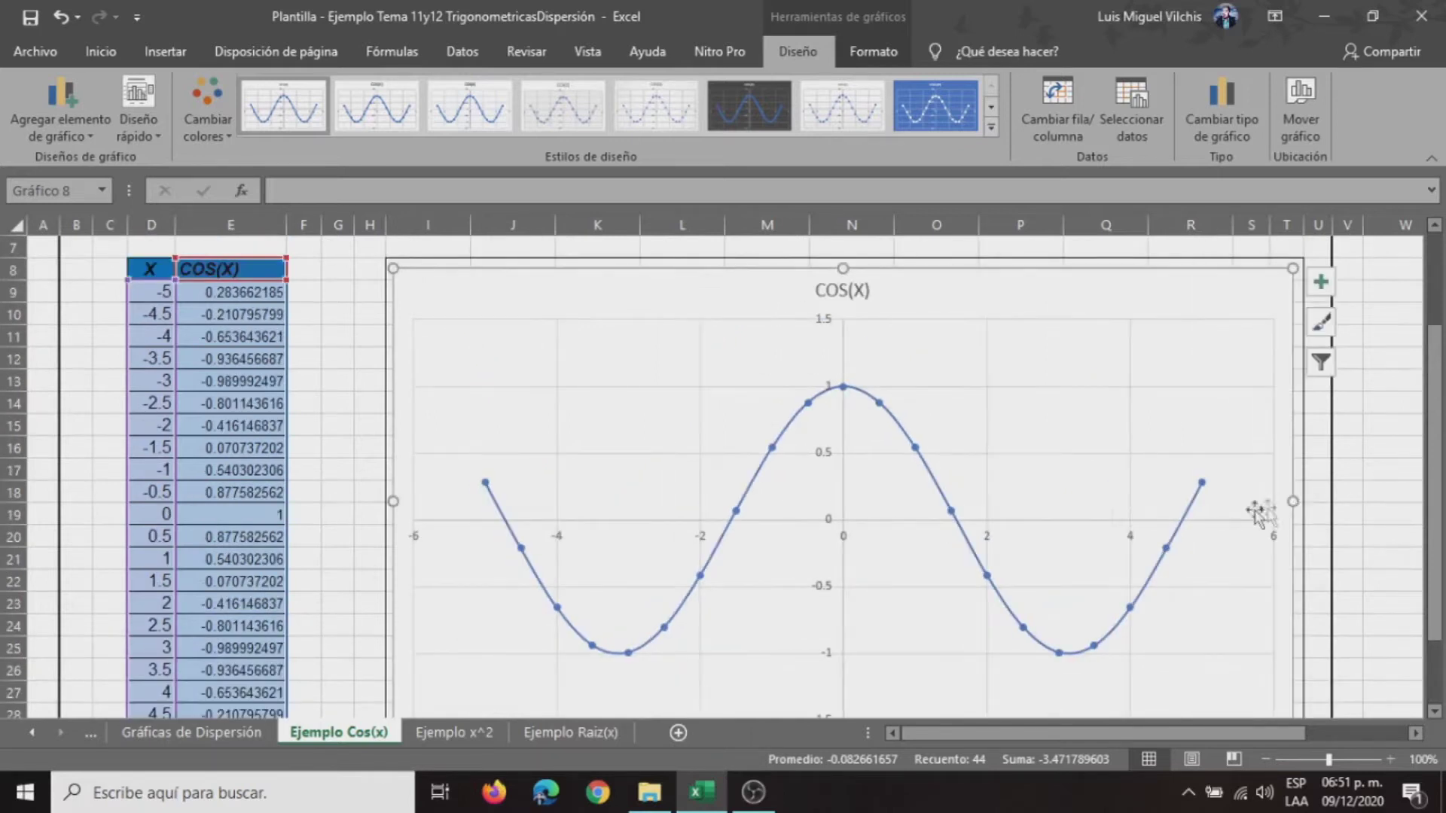
click(355, 371)
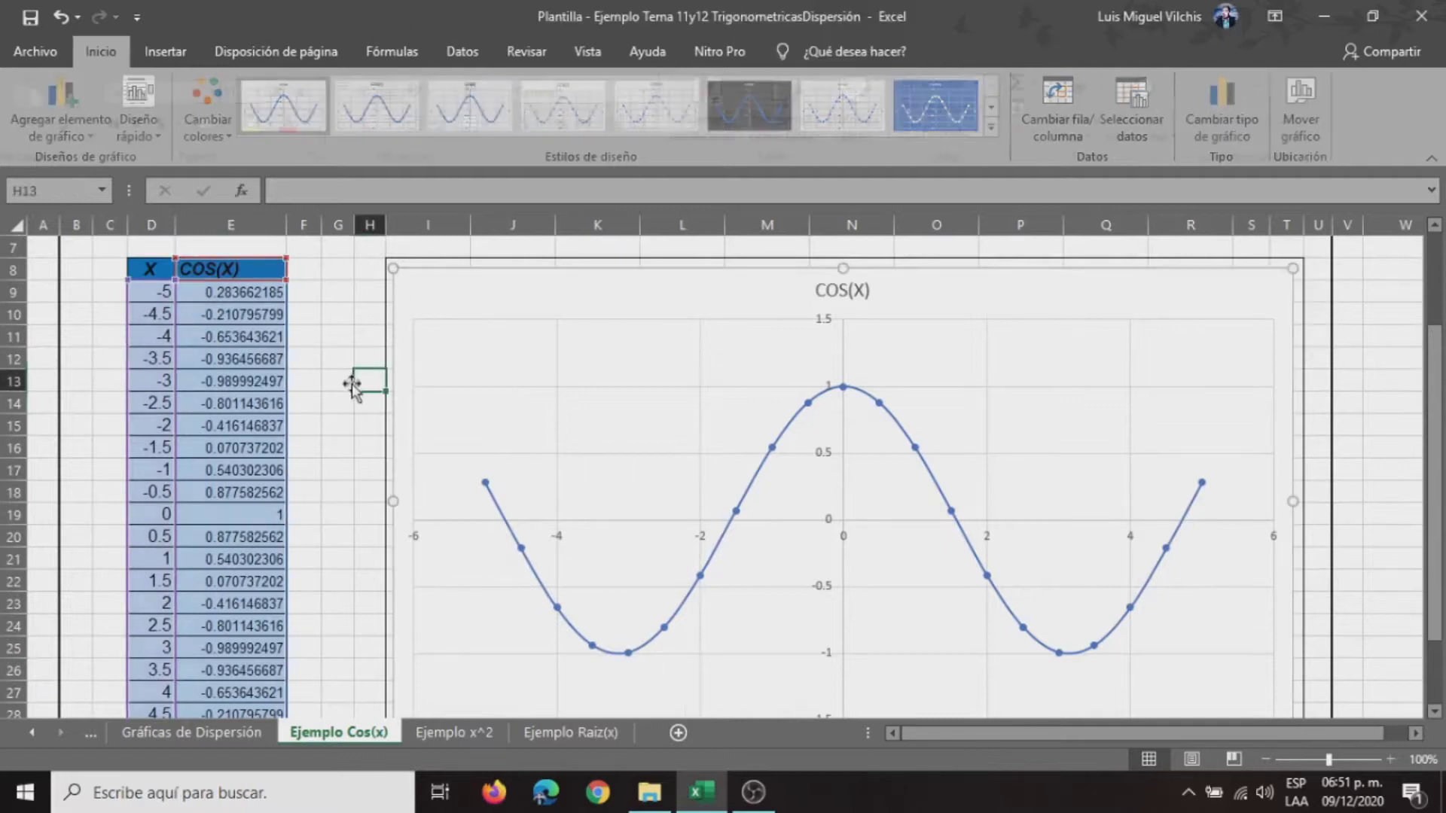
click(1101, 303)
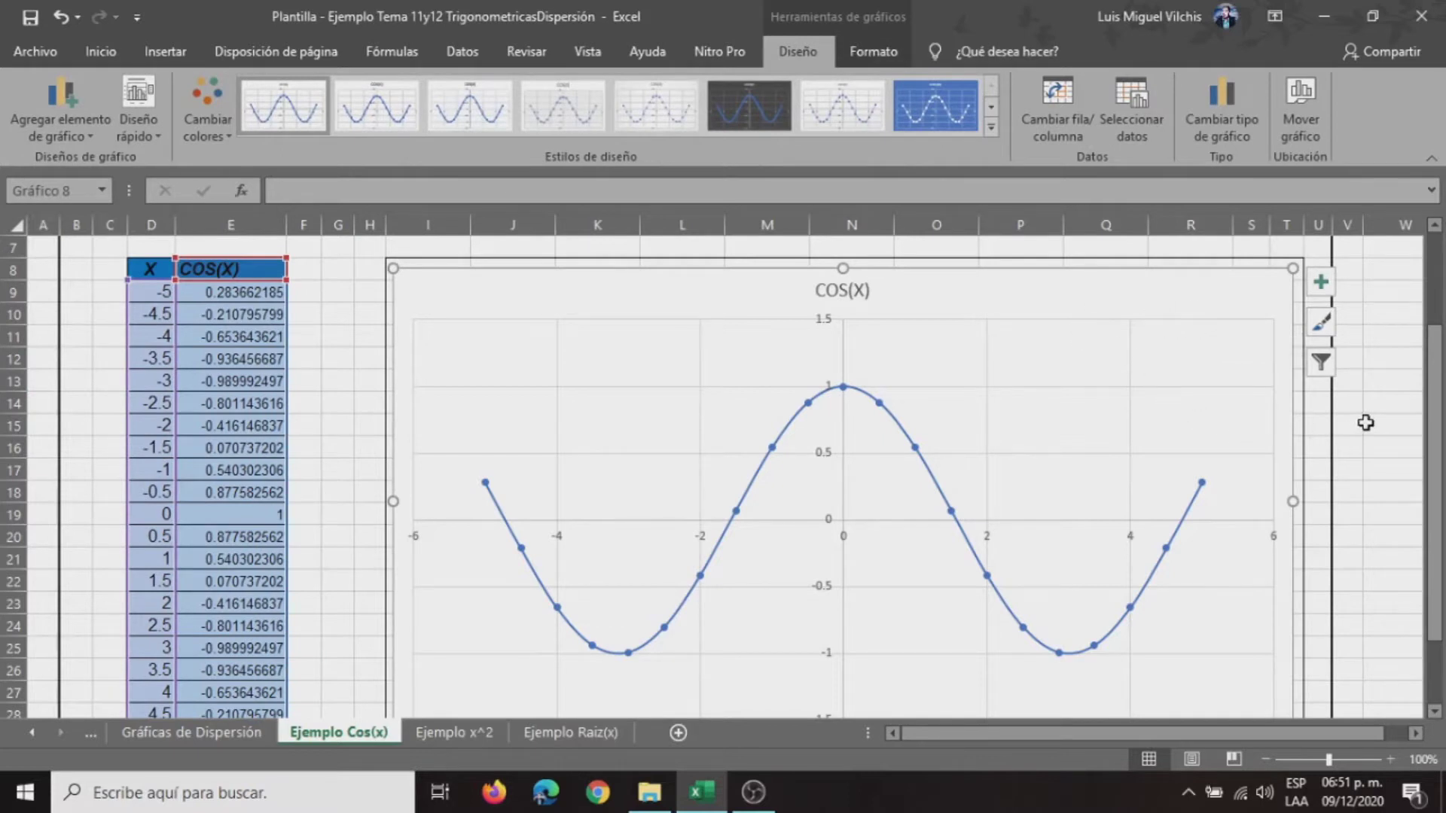
click(1389, 423)
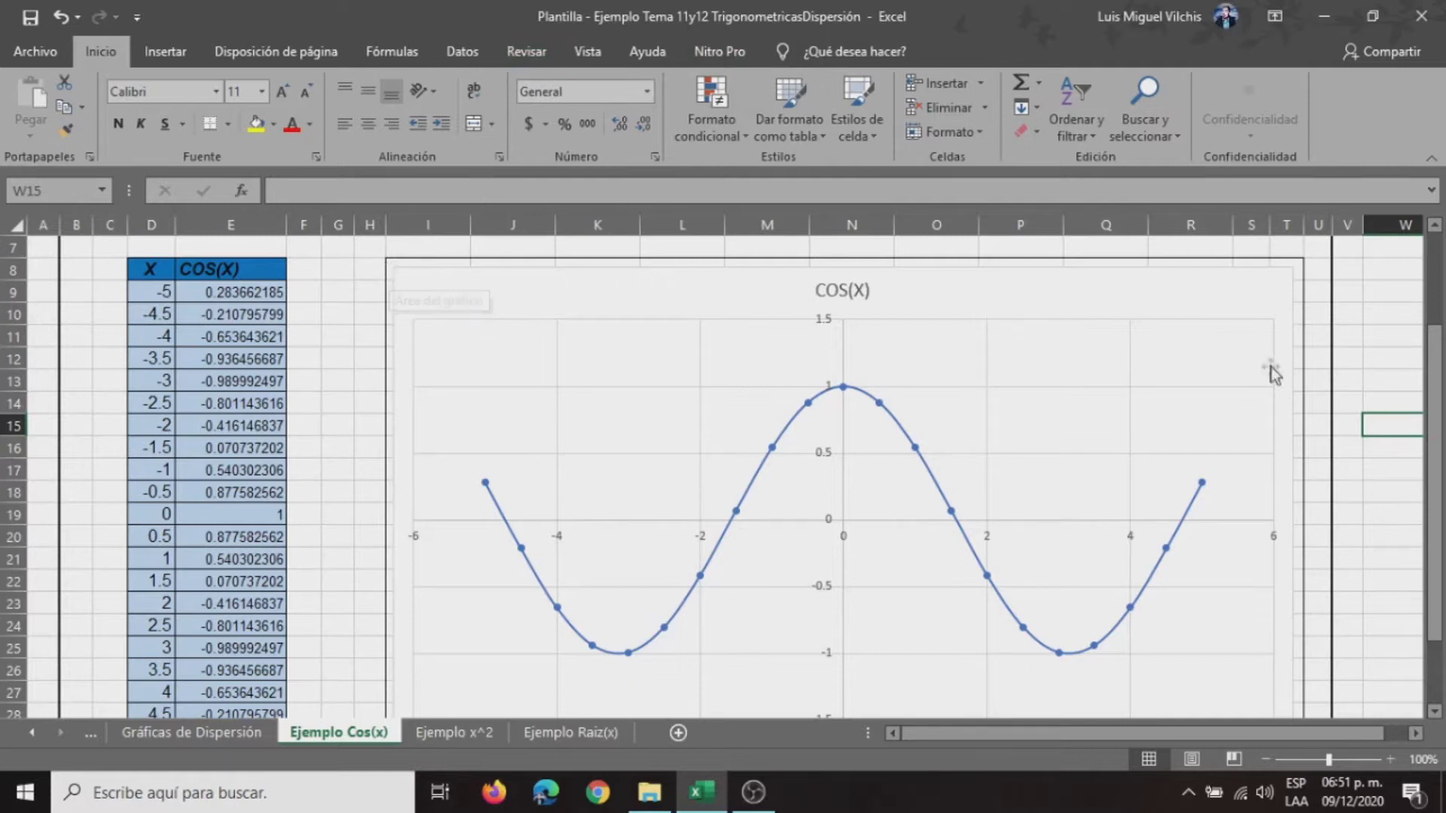
click(1224, 298)
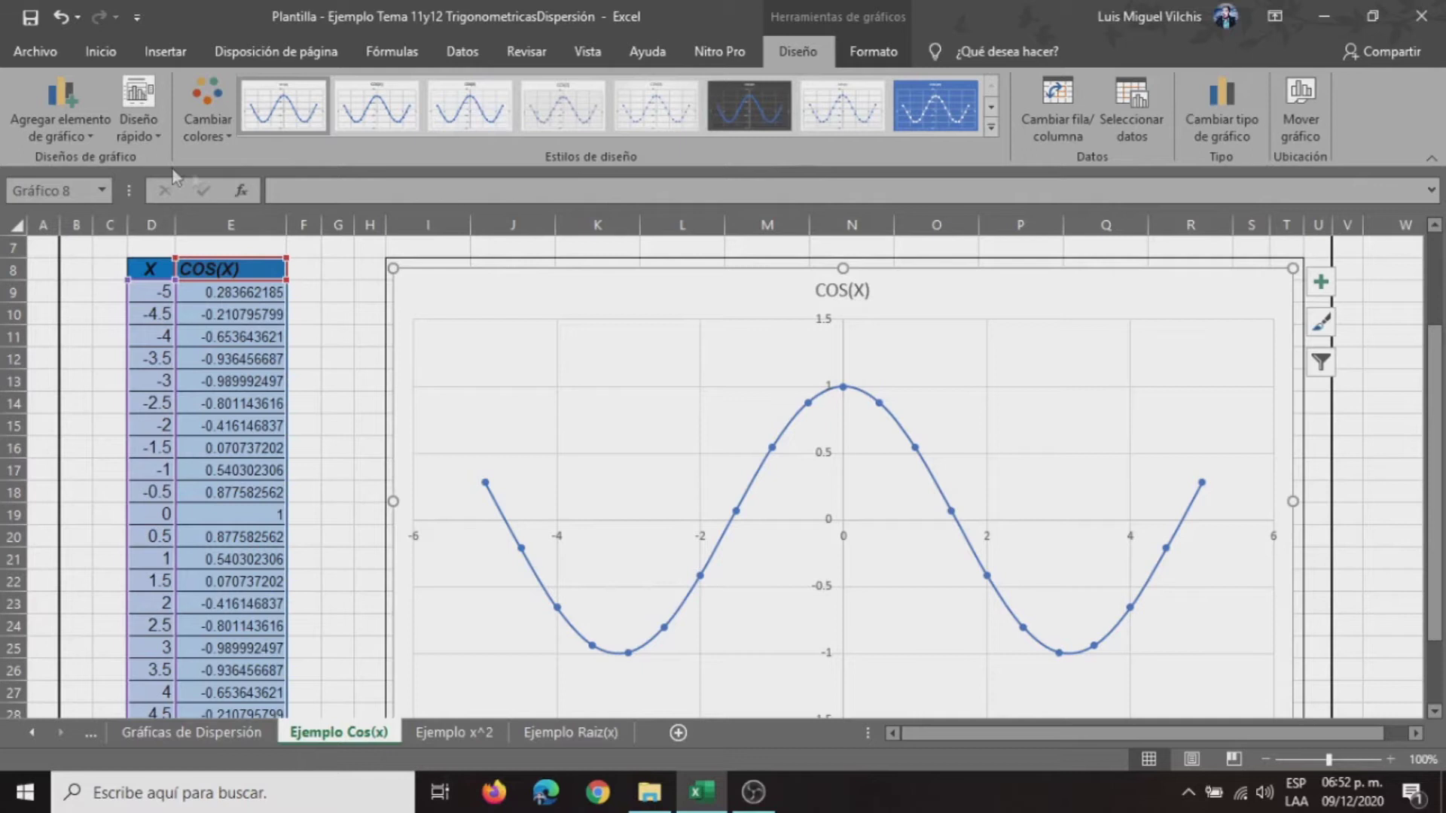
- Add primary minor horizontal and vertical gridlines to the COS(X) chart
click(83, 136)
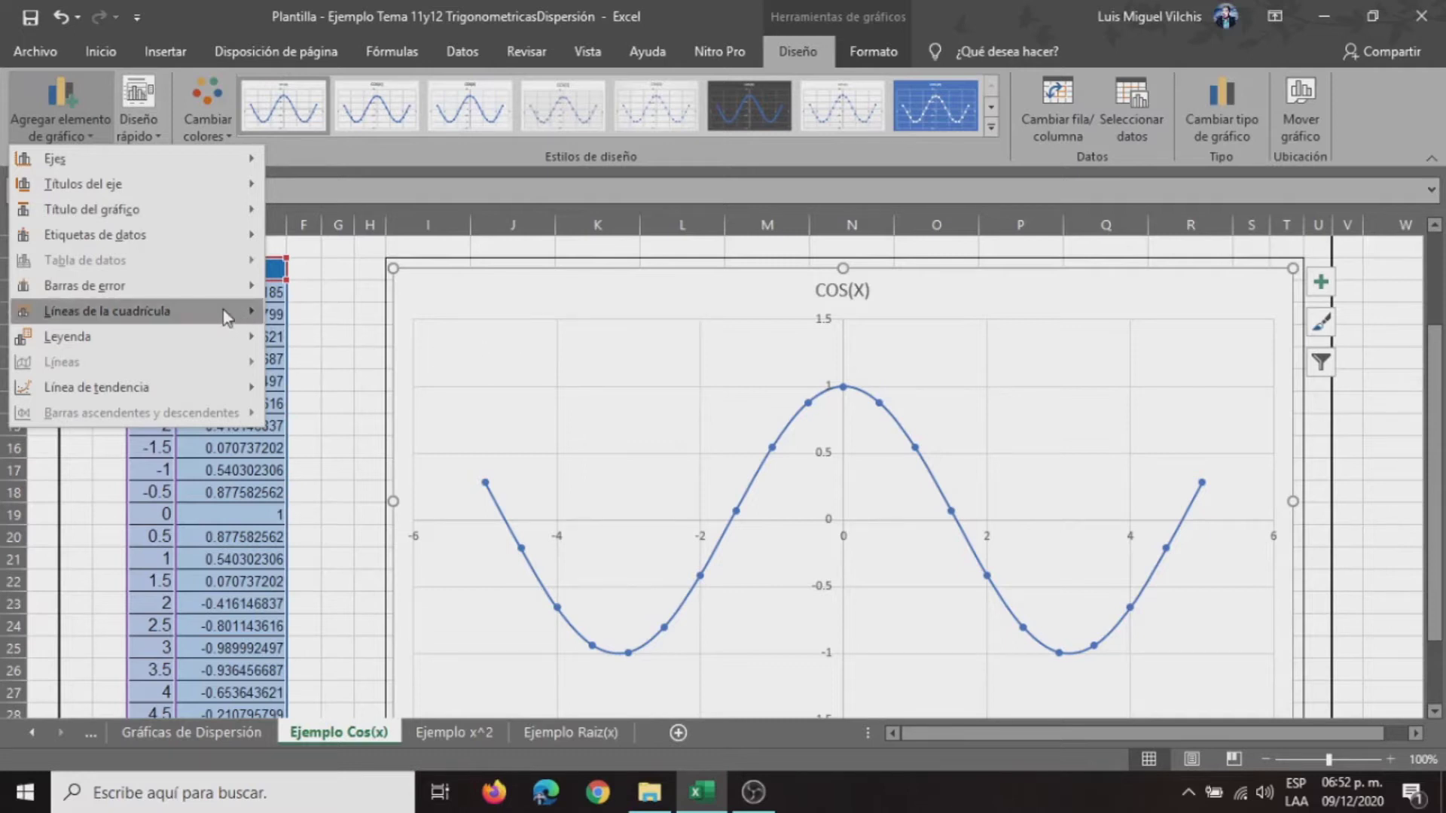
mouse_move(107, 311)
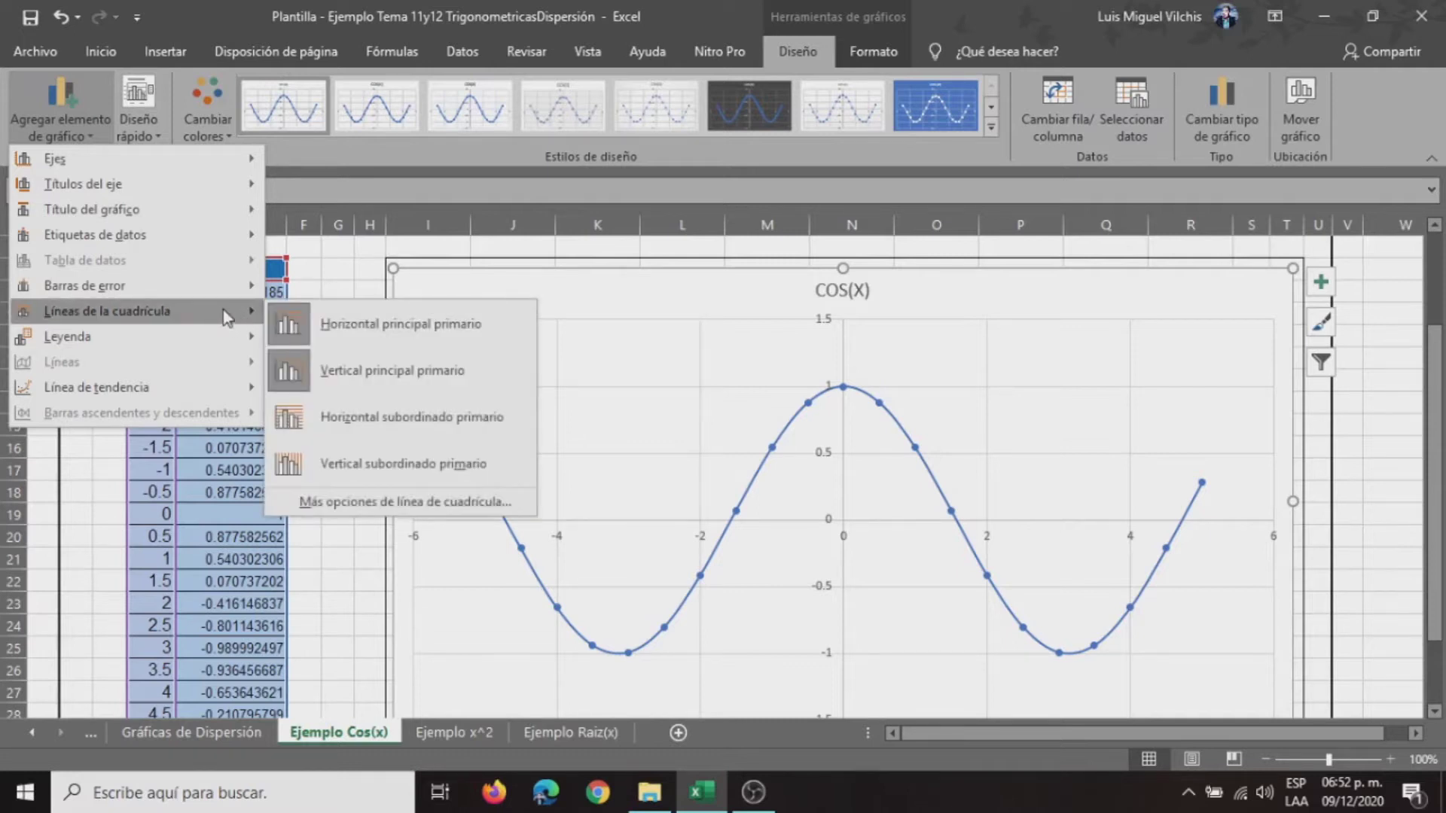
click(404, 417)
click(88, 128)
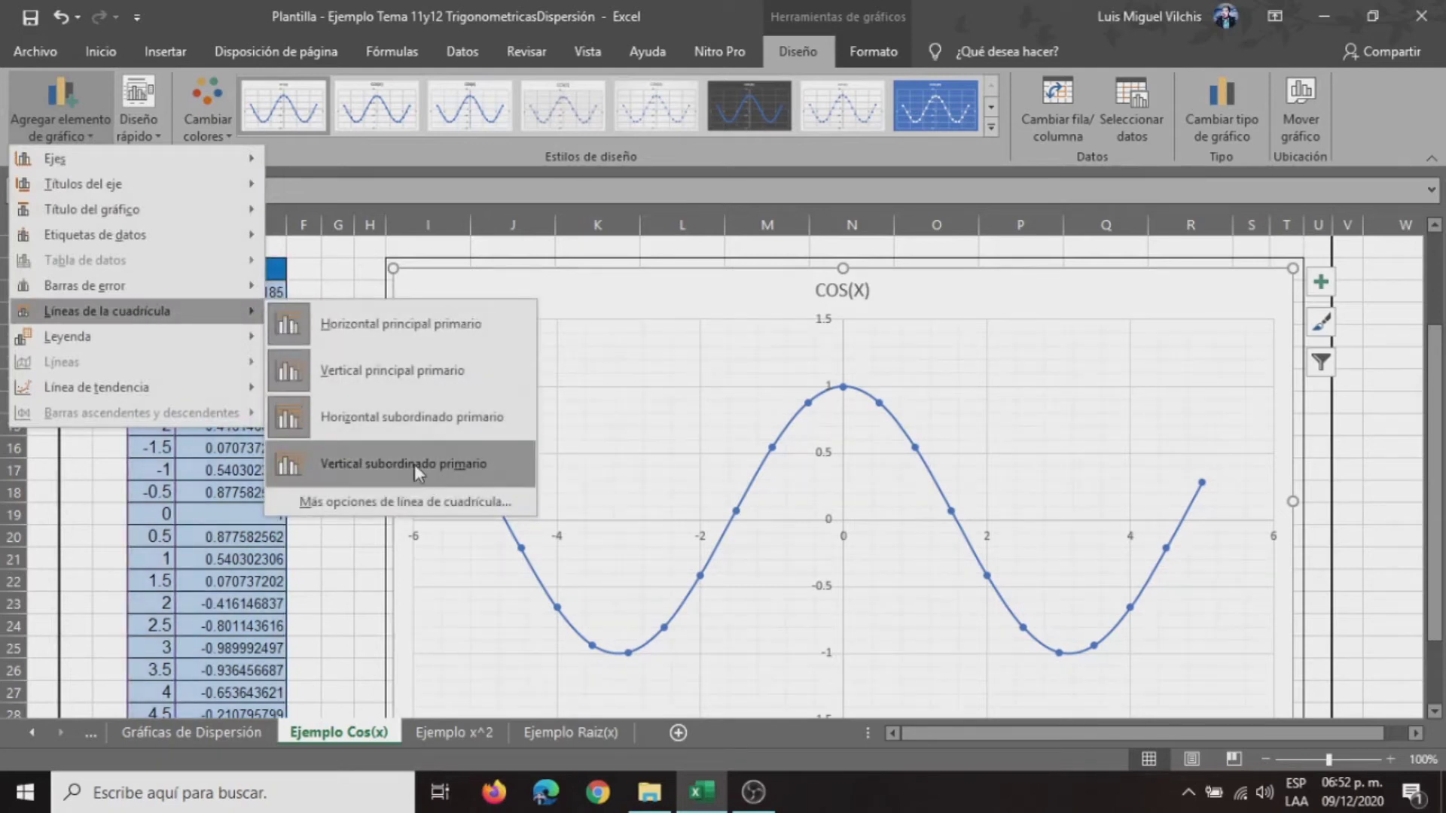
click(415, 464)
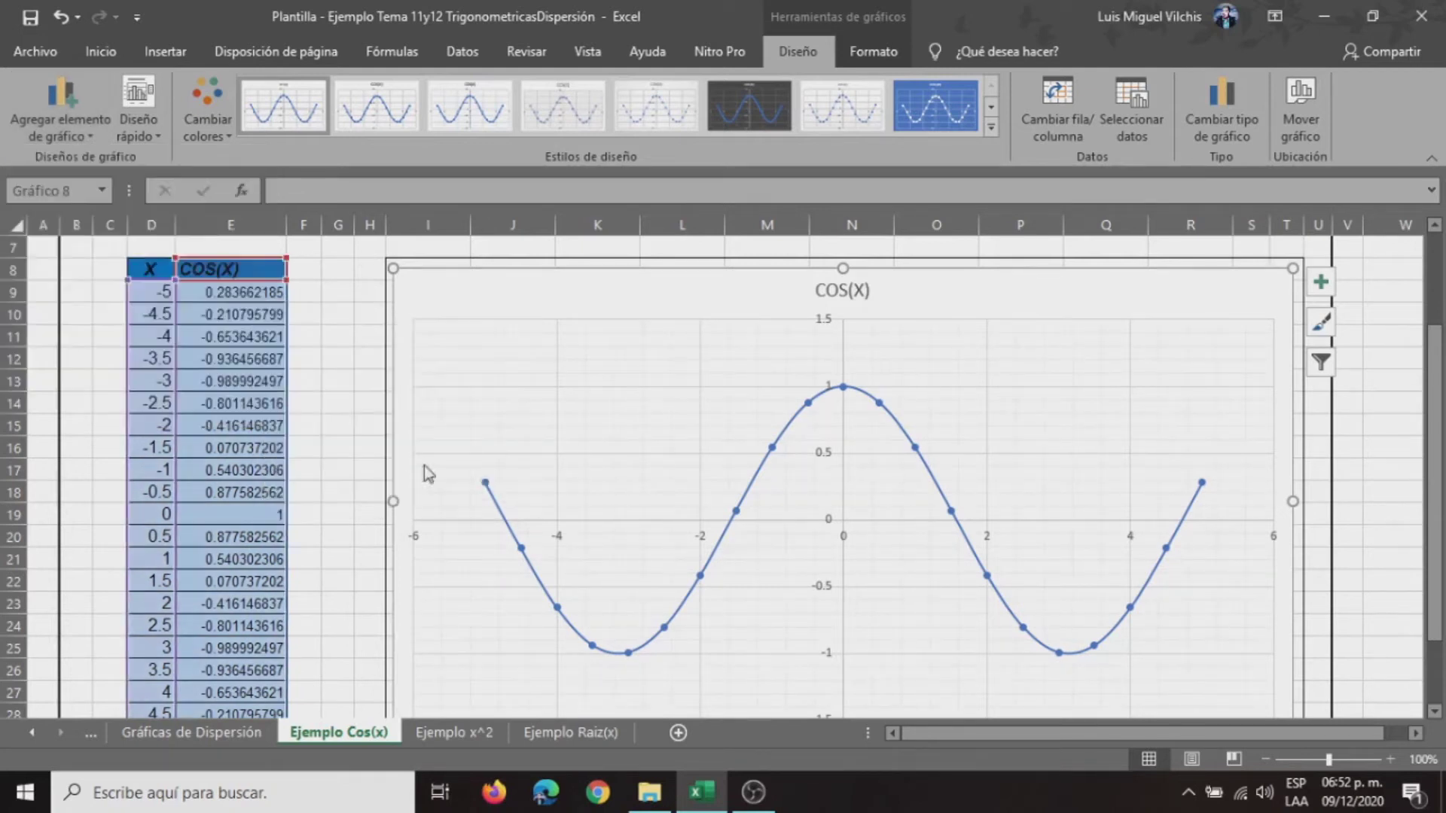
click(1345, 426)
scroll(1345, 427, down, 2)
scroll(1345, 427, up, 1)
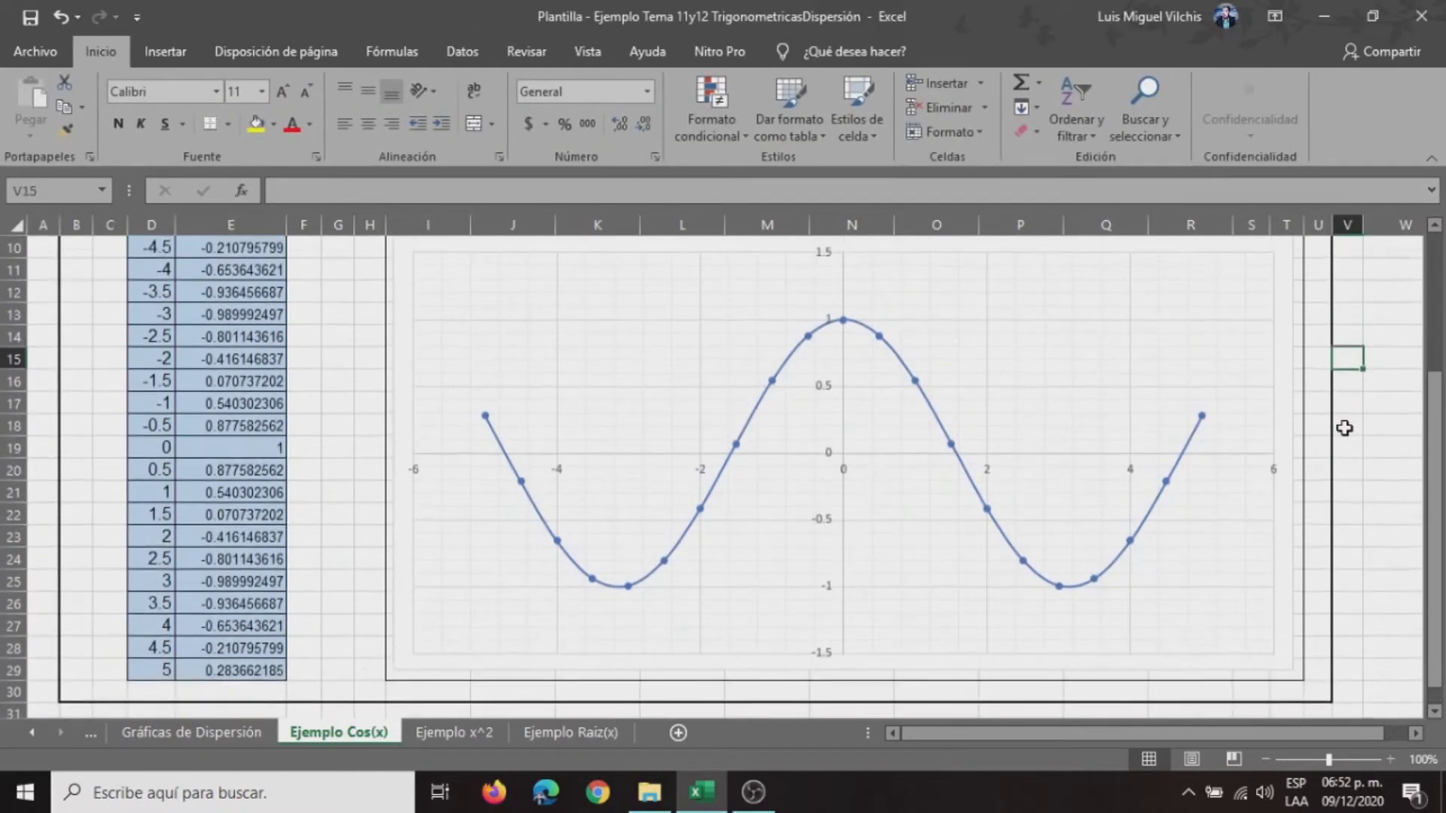
scroll(1346, 427, up, 2)
click(559, 374)
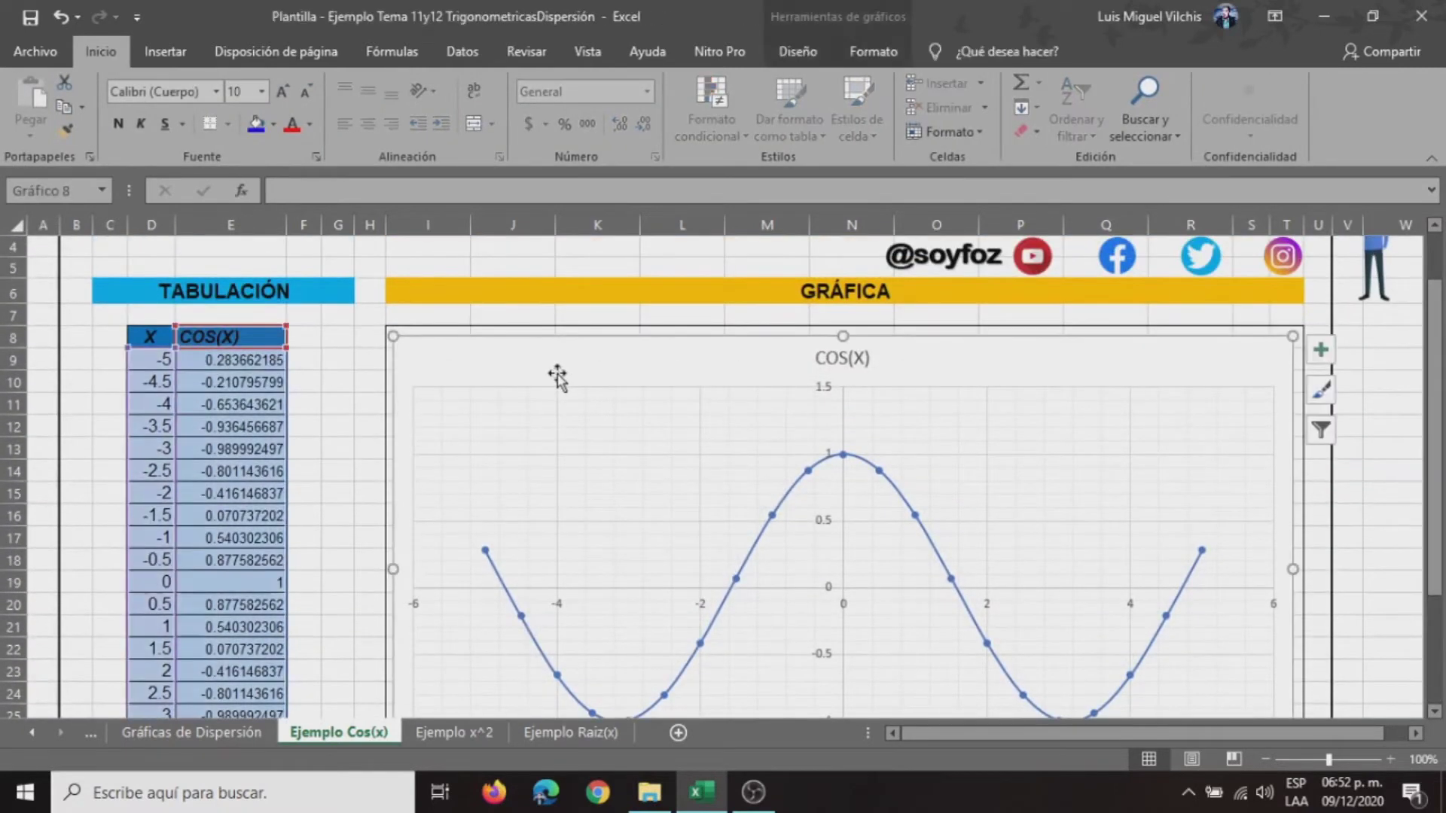
click(797, 53)
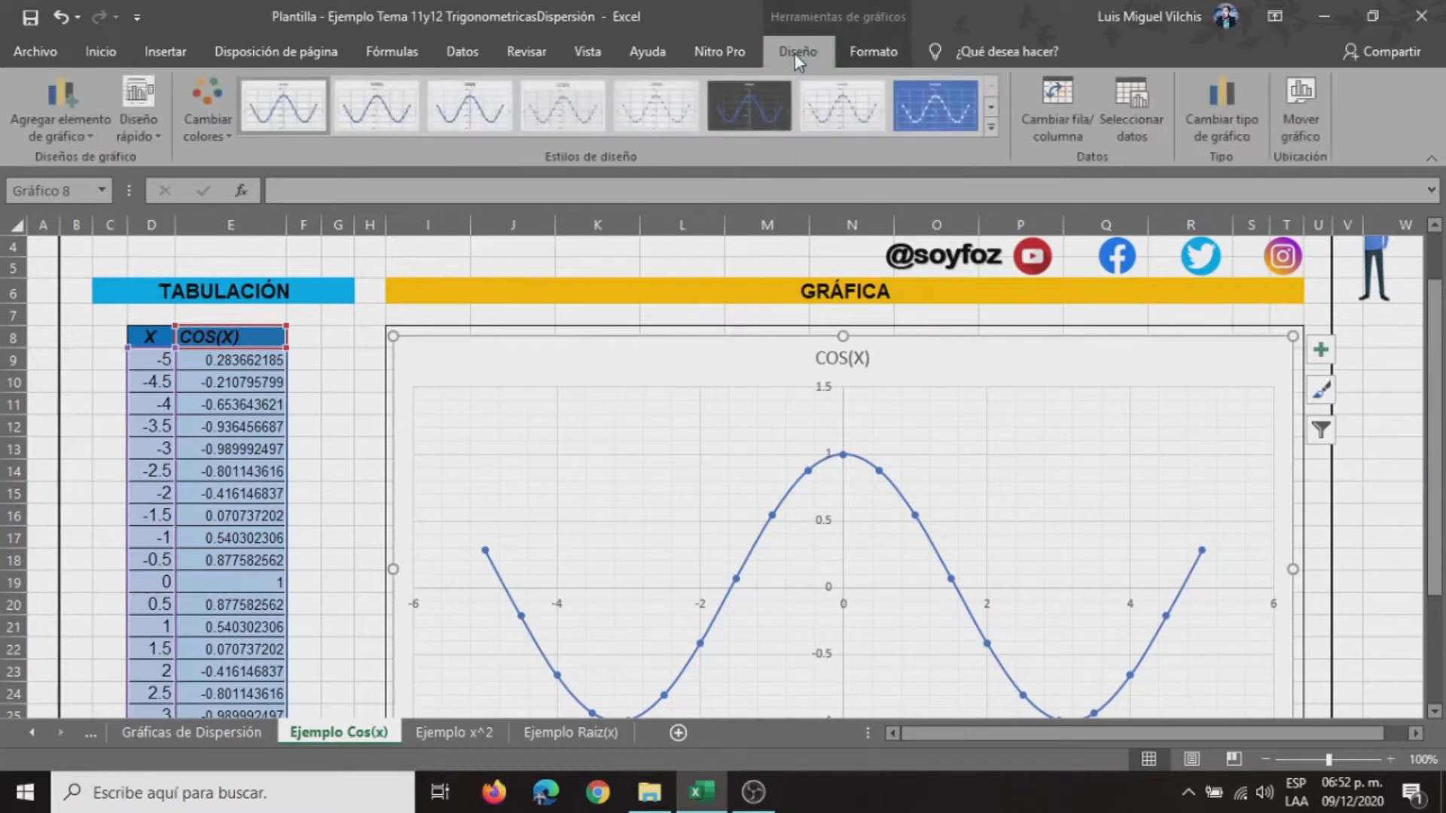
- Apply a new colour palette and the blue Estilo 8 style to the COS(X) chart
click(203, 135)
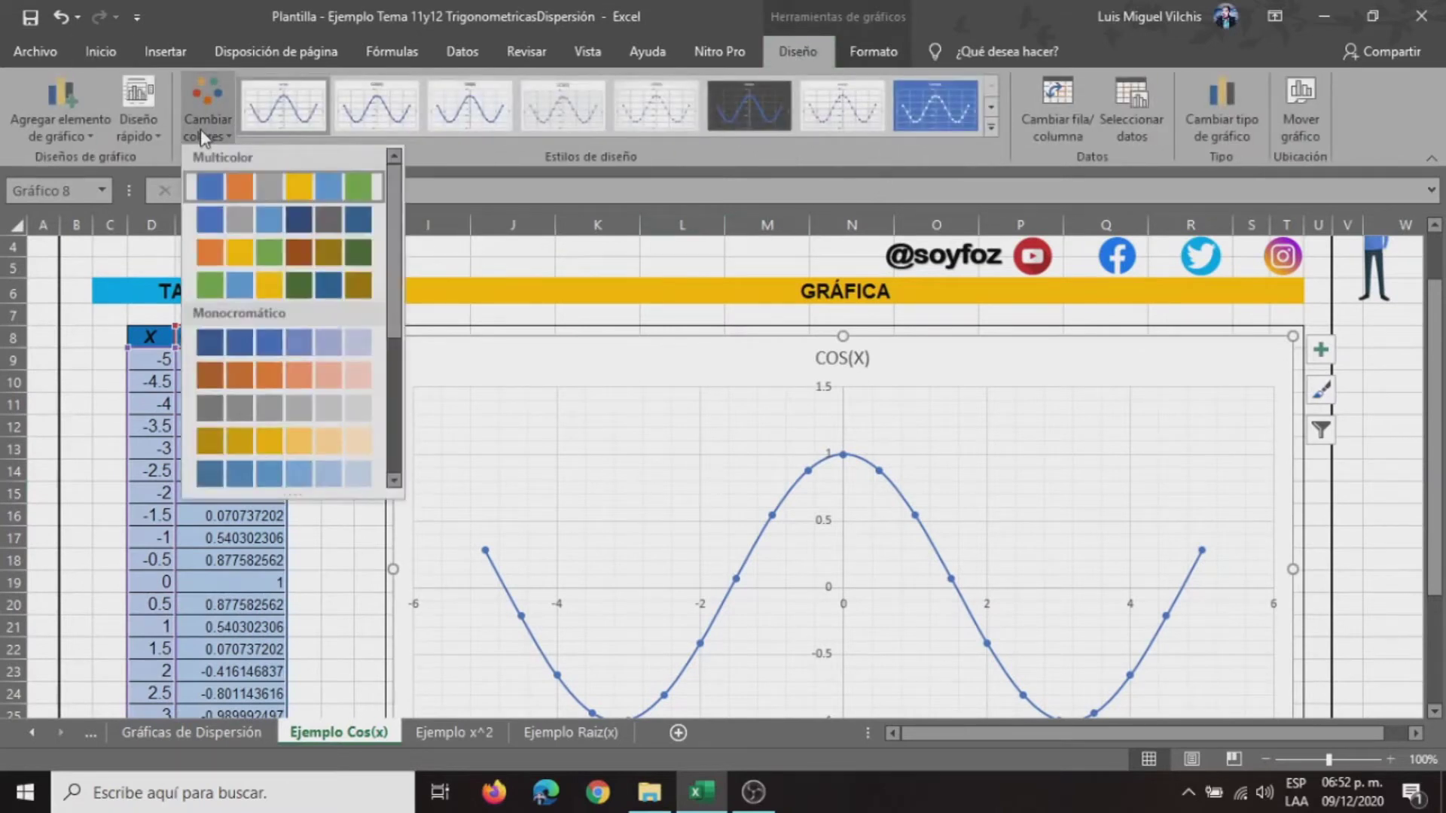
click(219, 225)
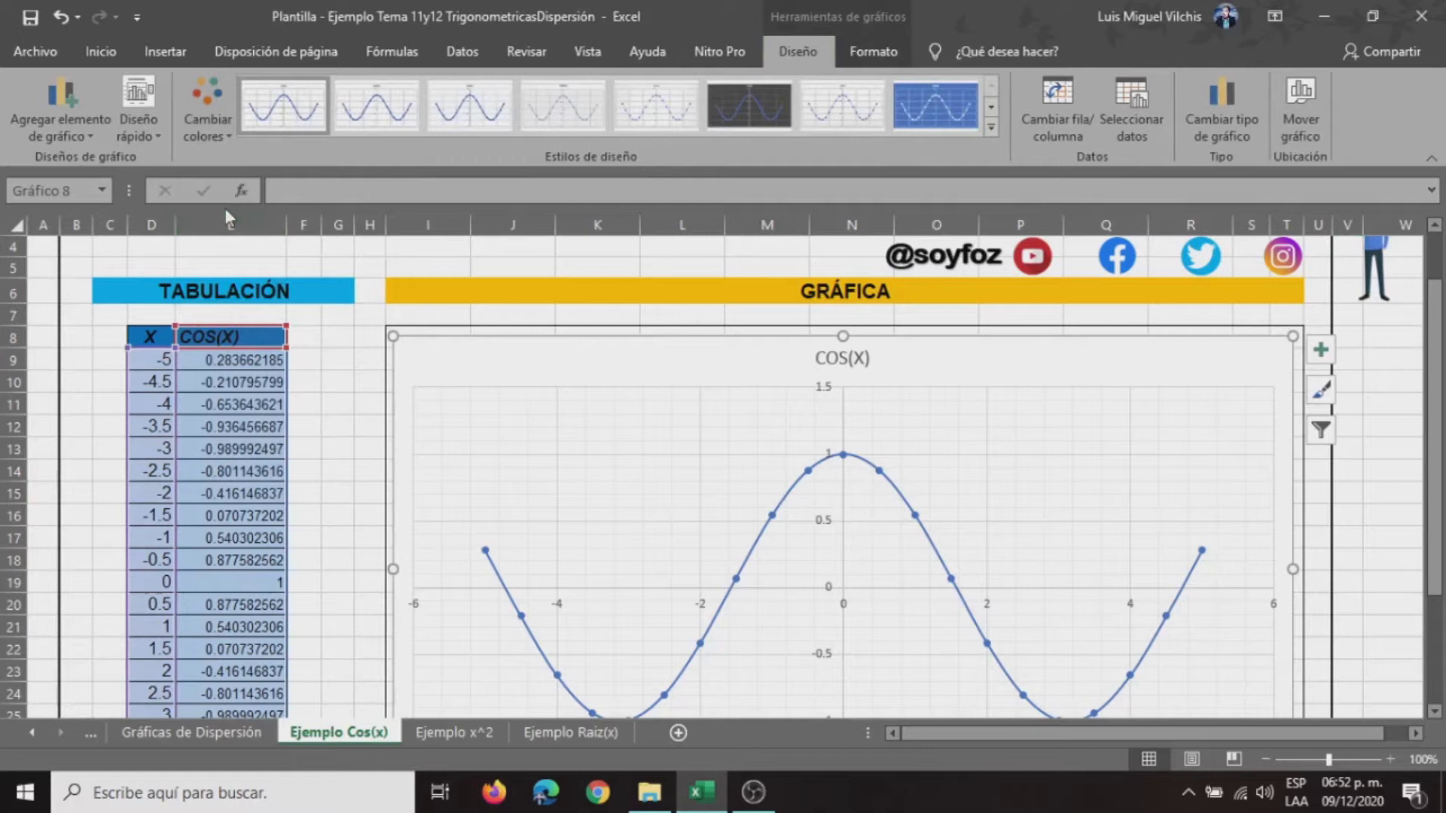
click(994, 128)
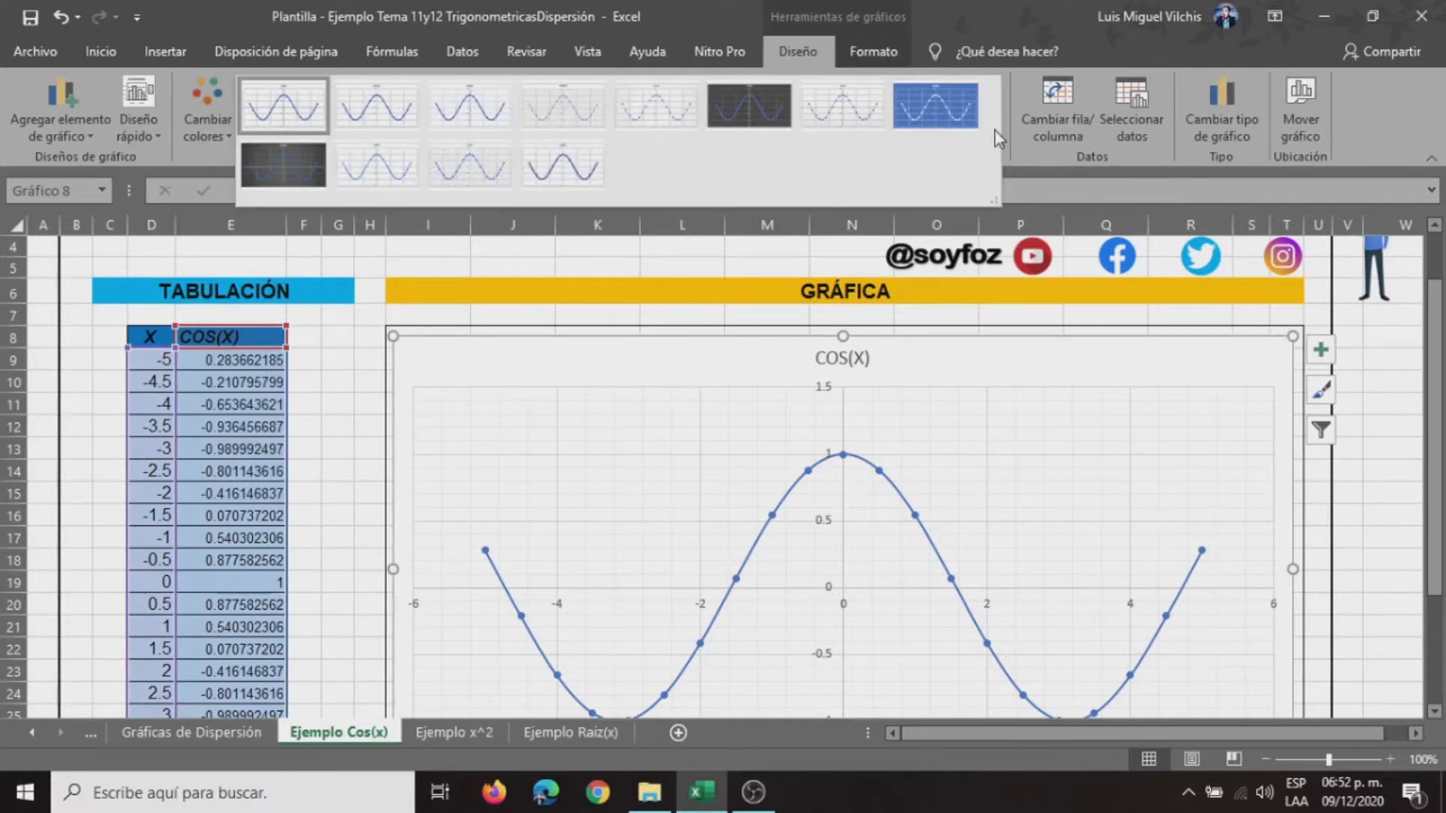
click(936, 104)
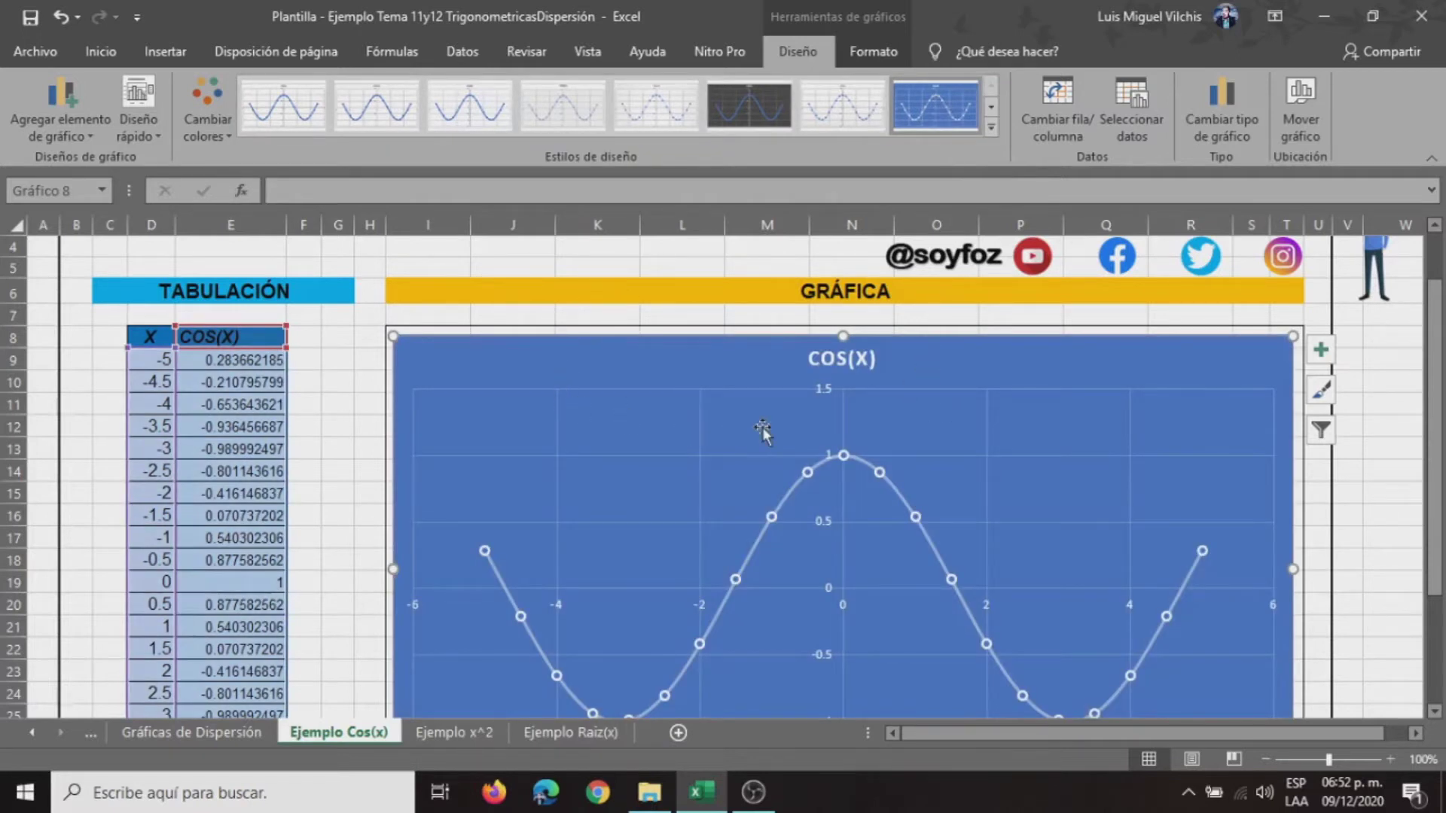
click(819, 364)
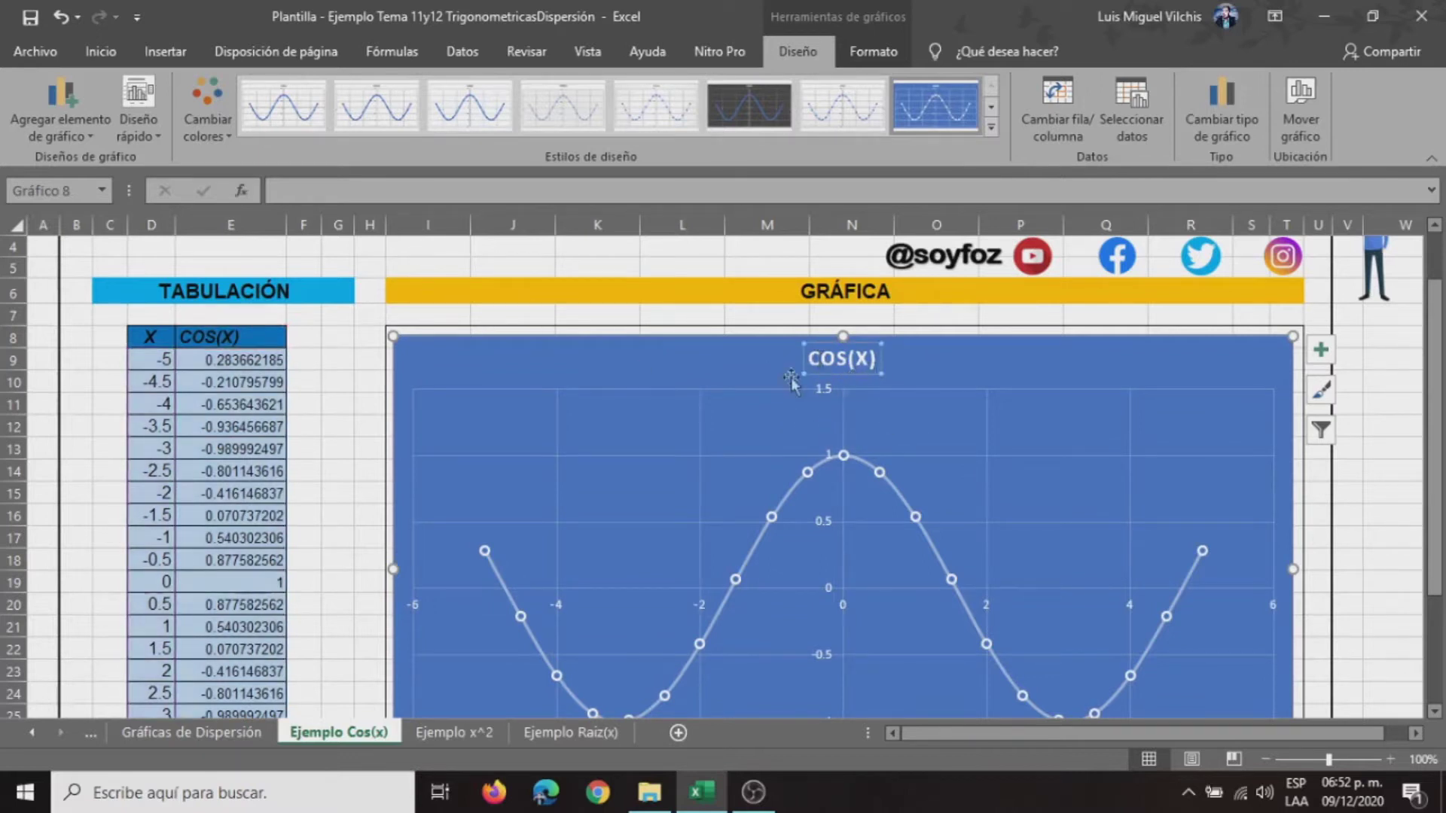
click(112, 53)
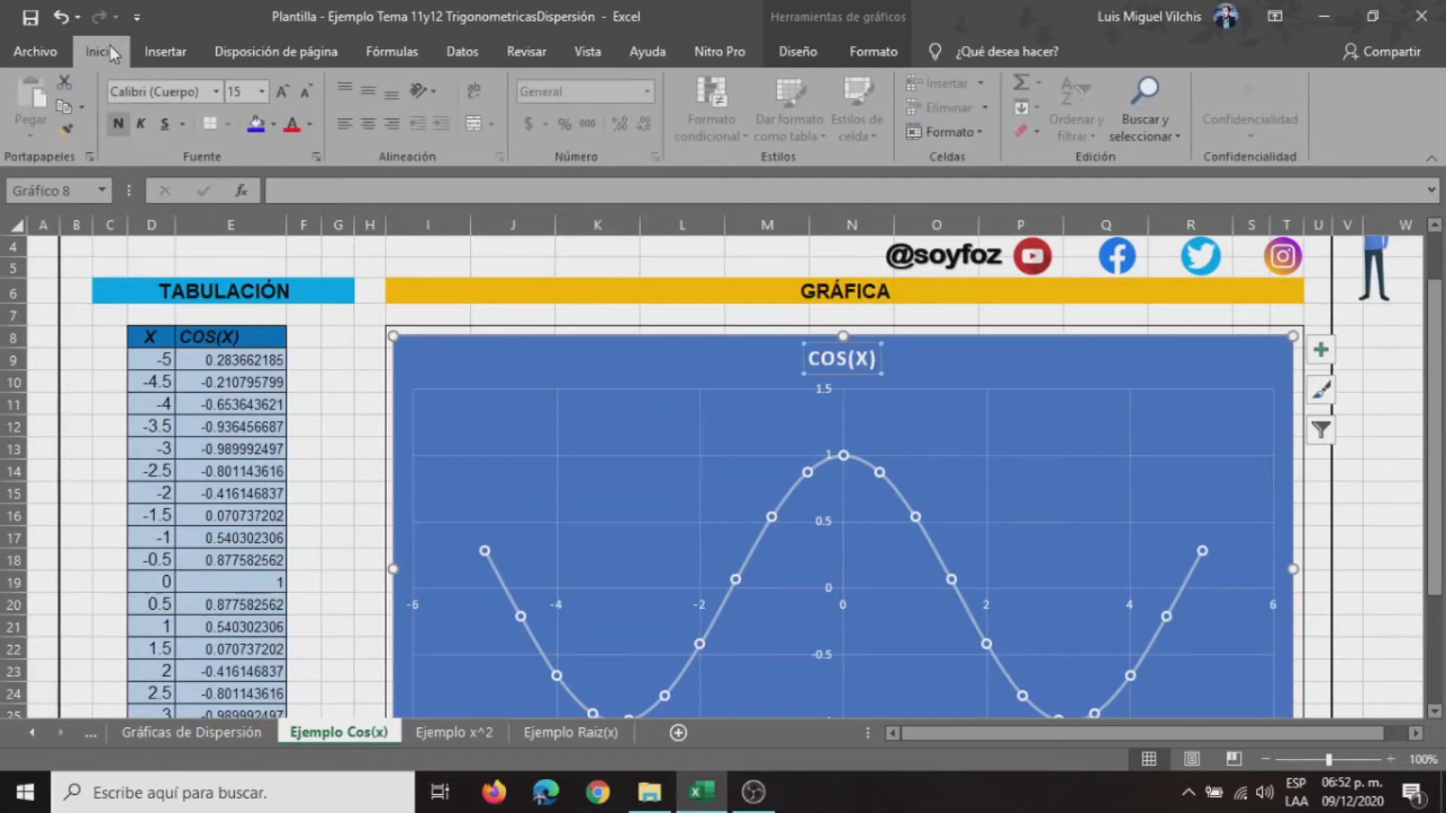
- Fill the COS(X) series markers with red, then deselect the chart
click(836, 469)
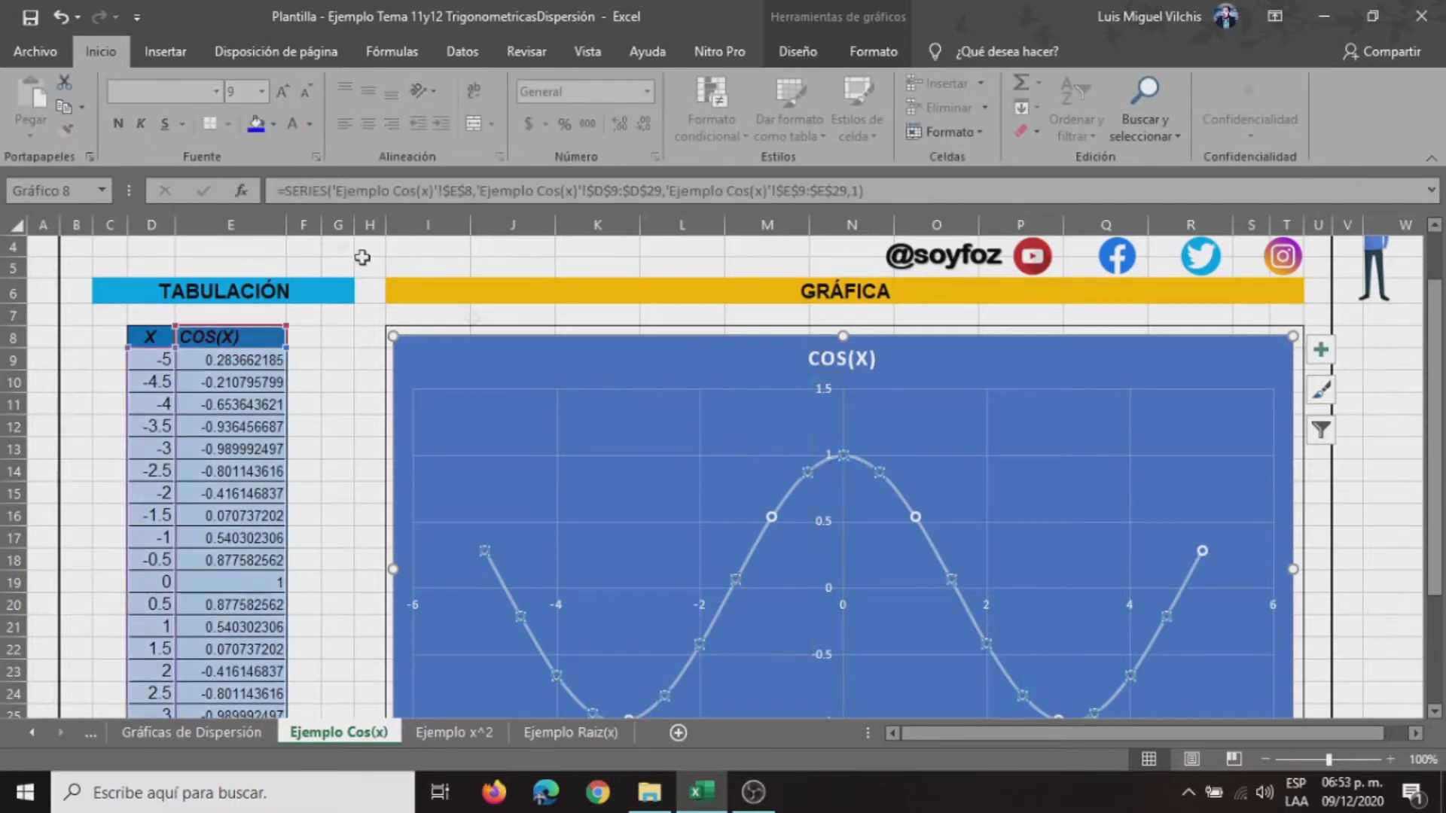
click(274, 125)
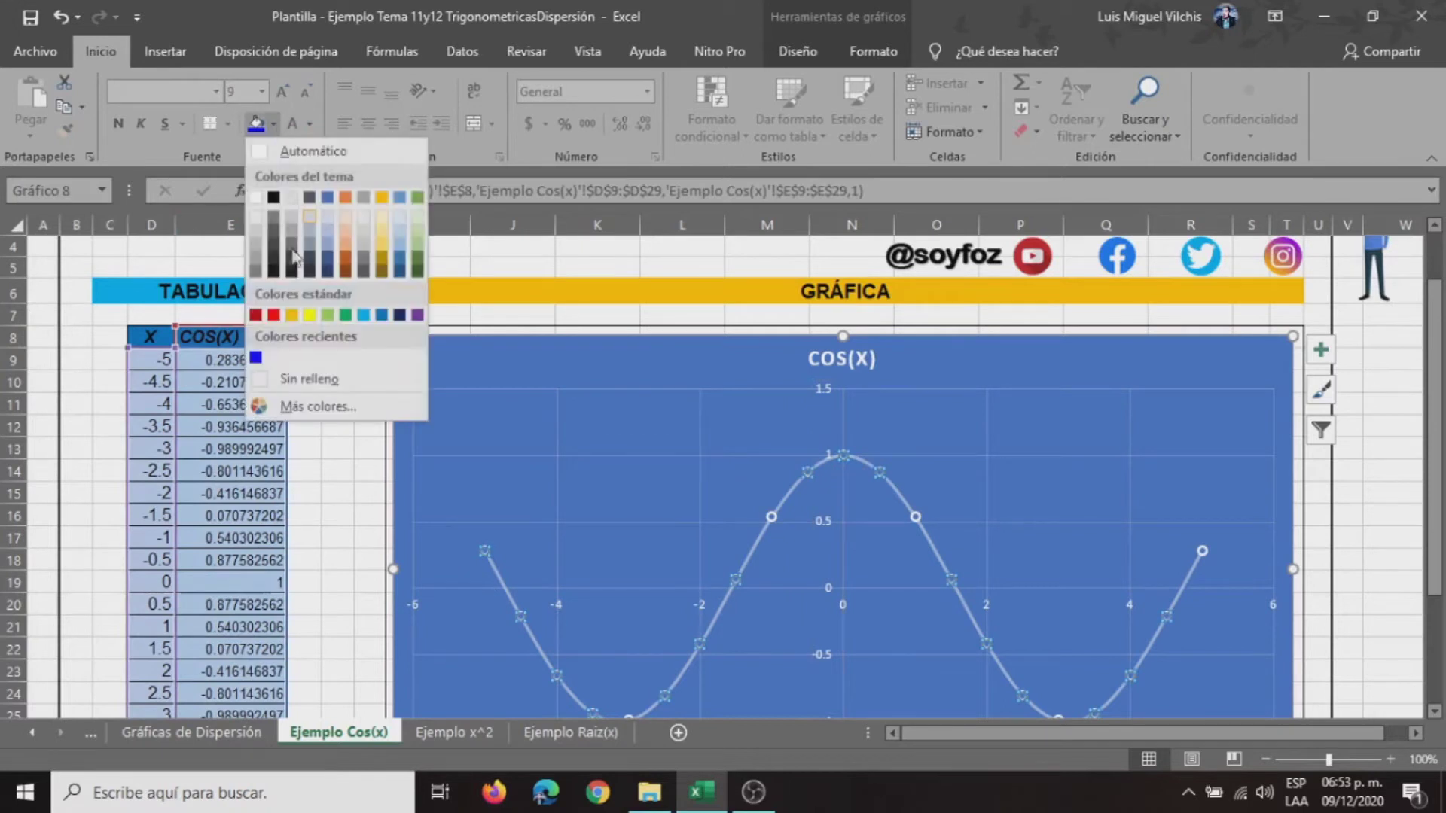
click(274, 315)
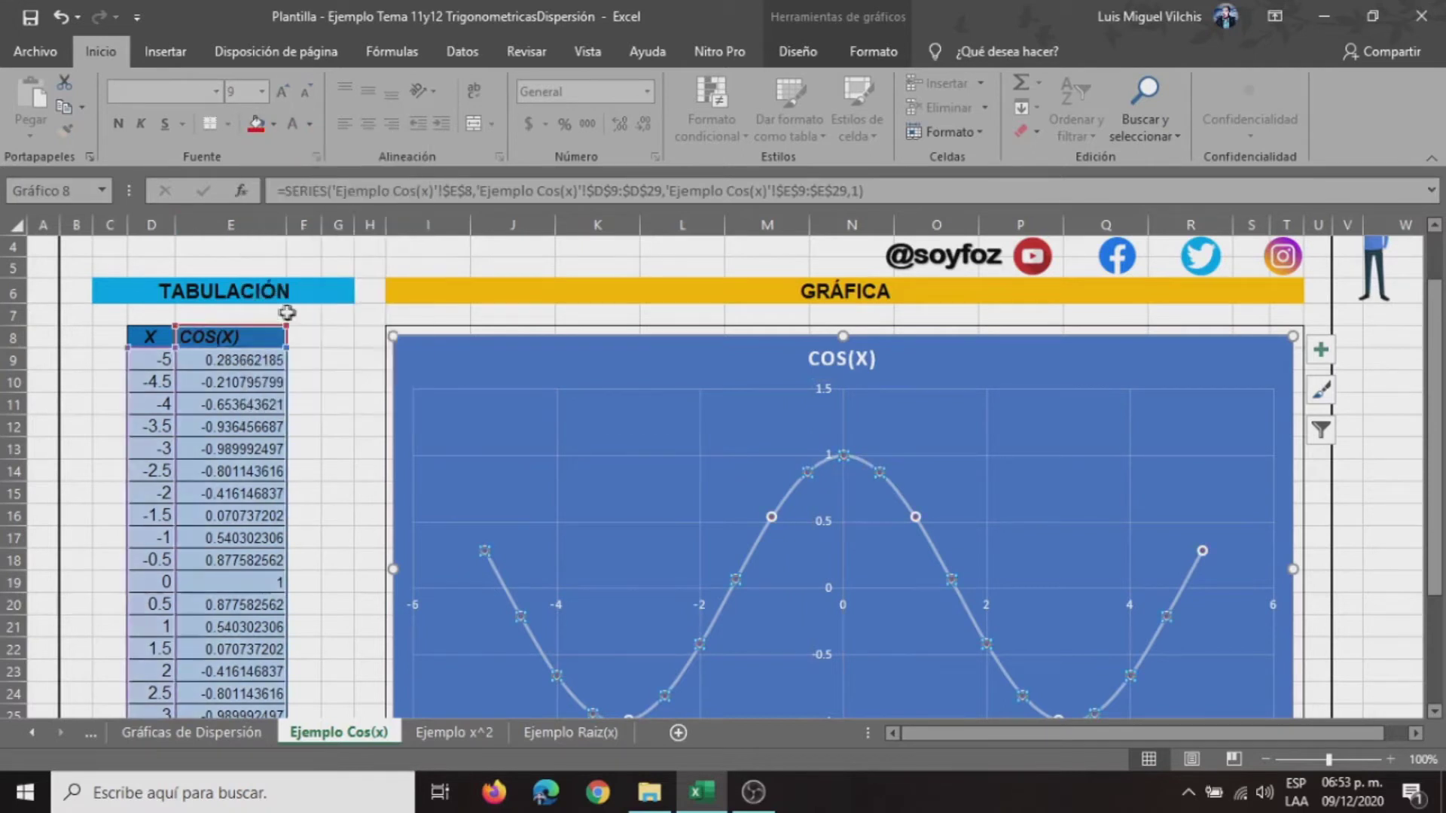
click(1365, 467)
scroll(1268, 492, down, 2)
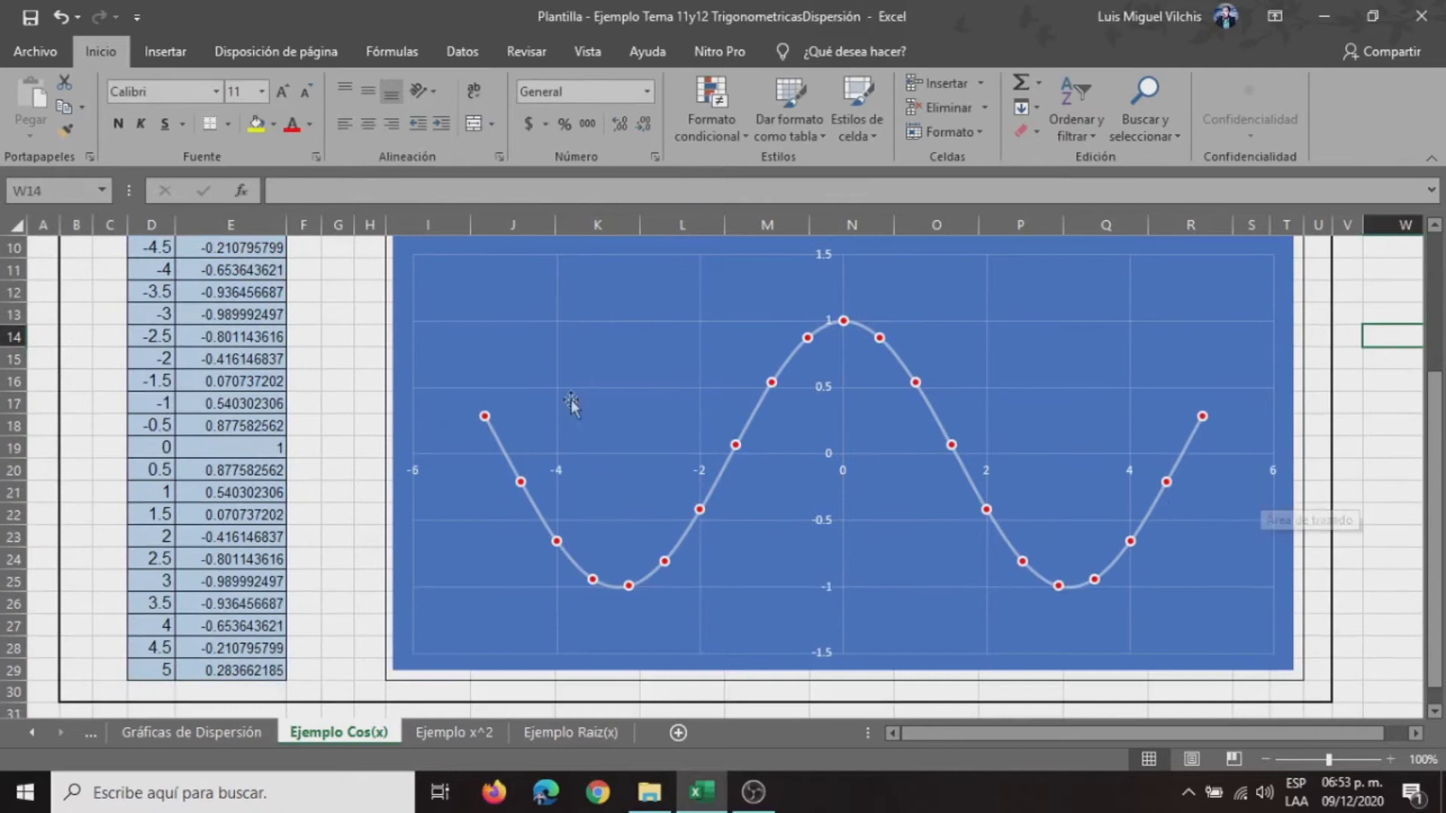
scroll(433, 514, up, 1)
scroll(430, 512, up, 1)
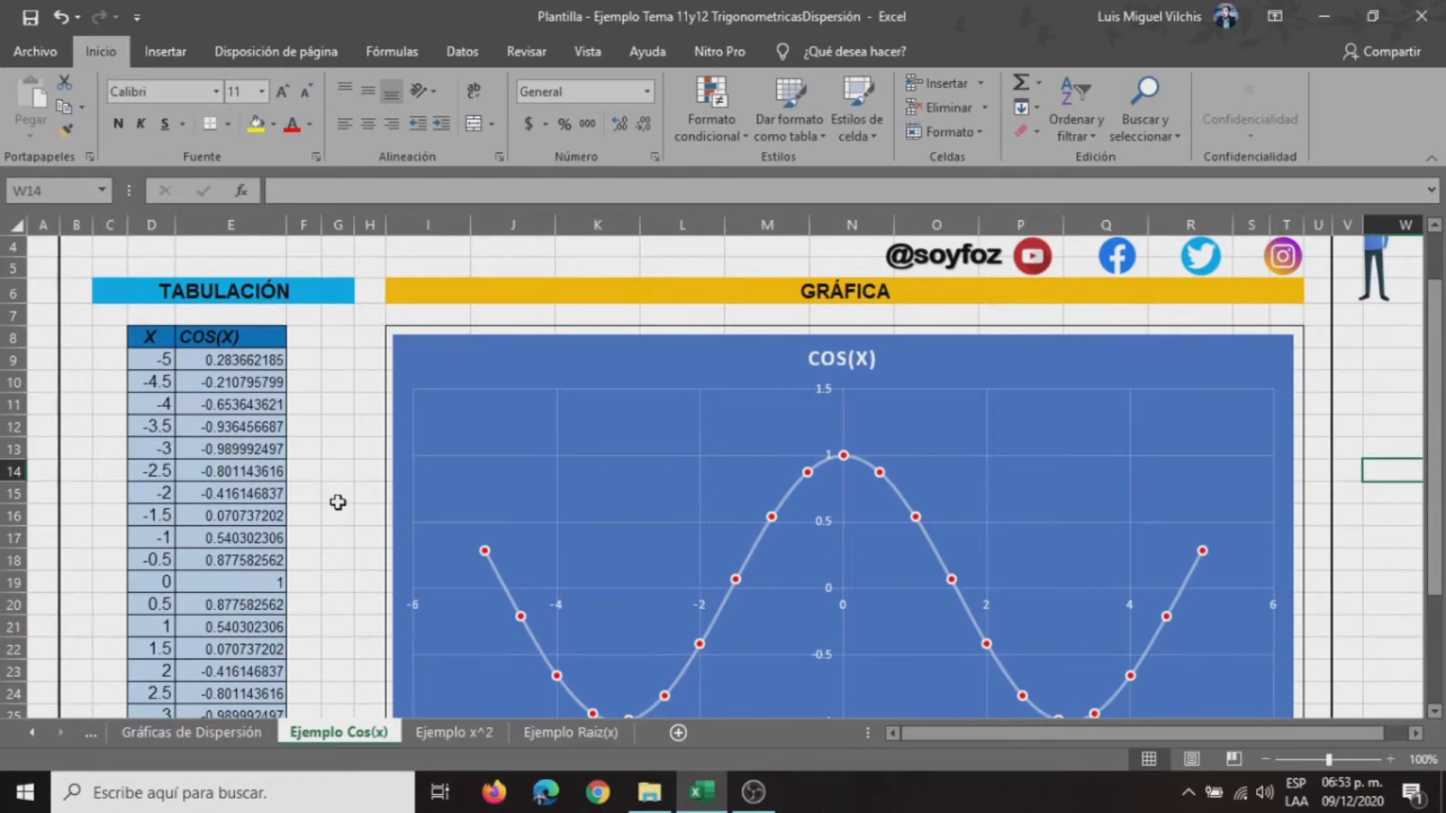
scroll(334, 504, up, 1)
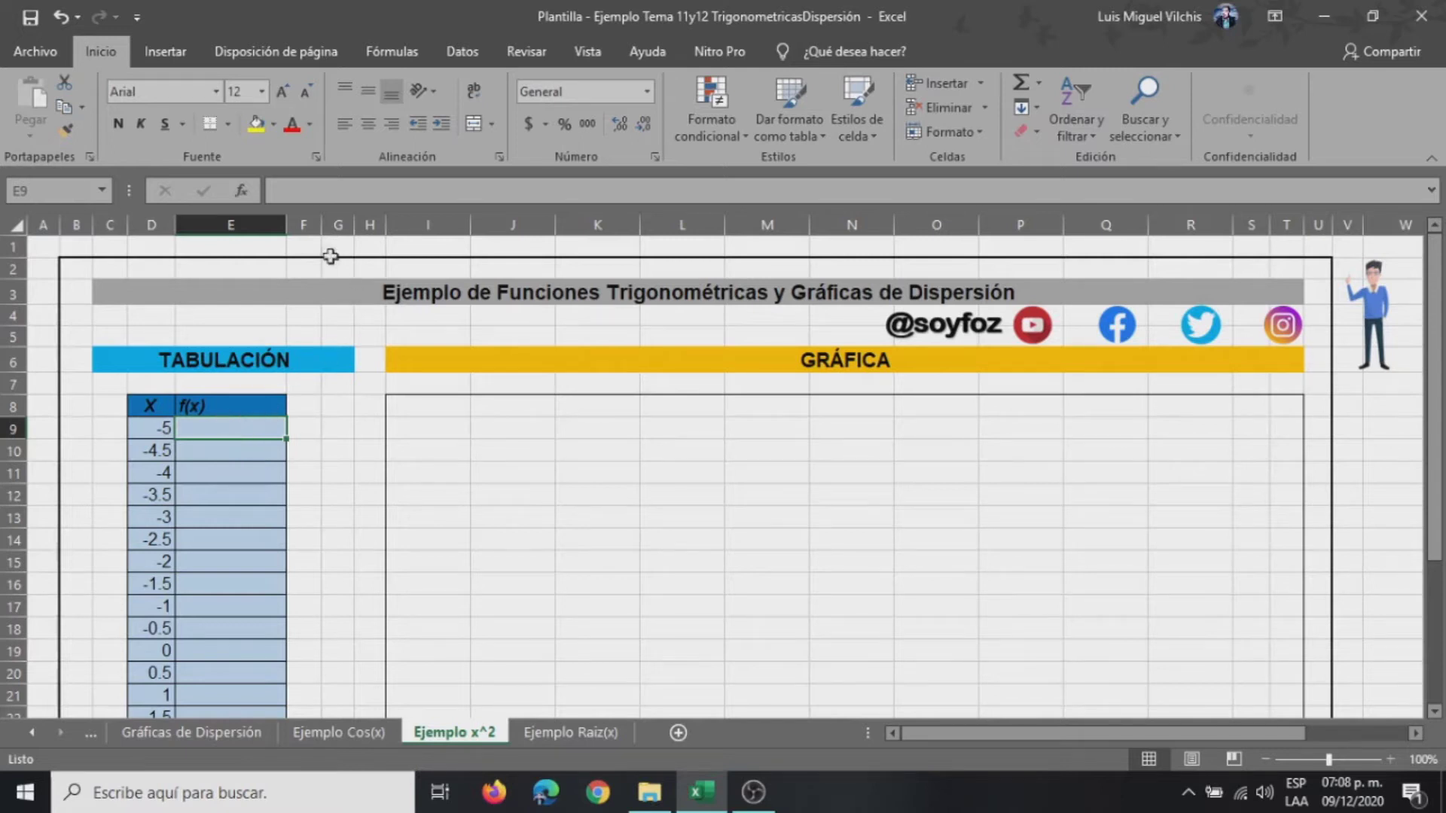
- Enter =D9^2 in cell E9 to square the first X value
click(298, 190)
text(=)
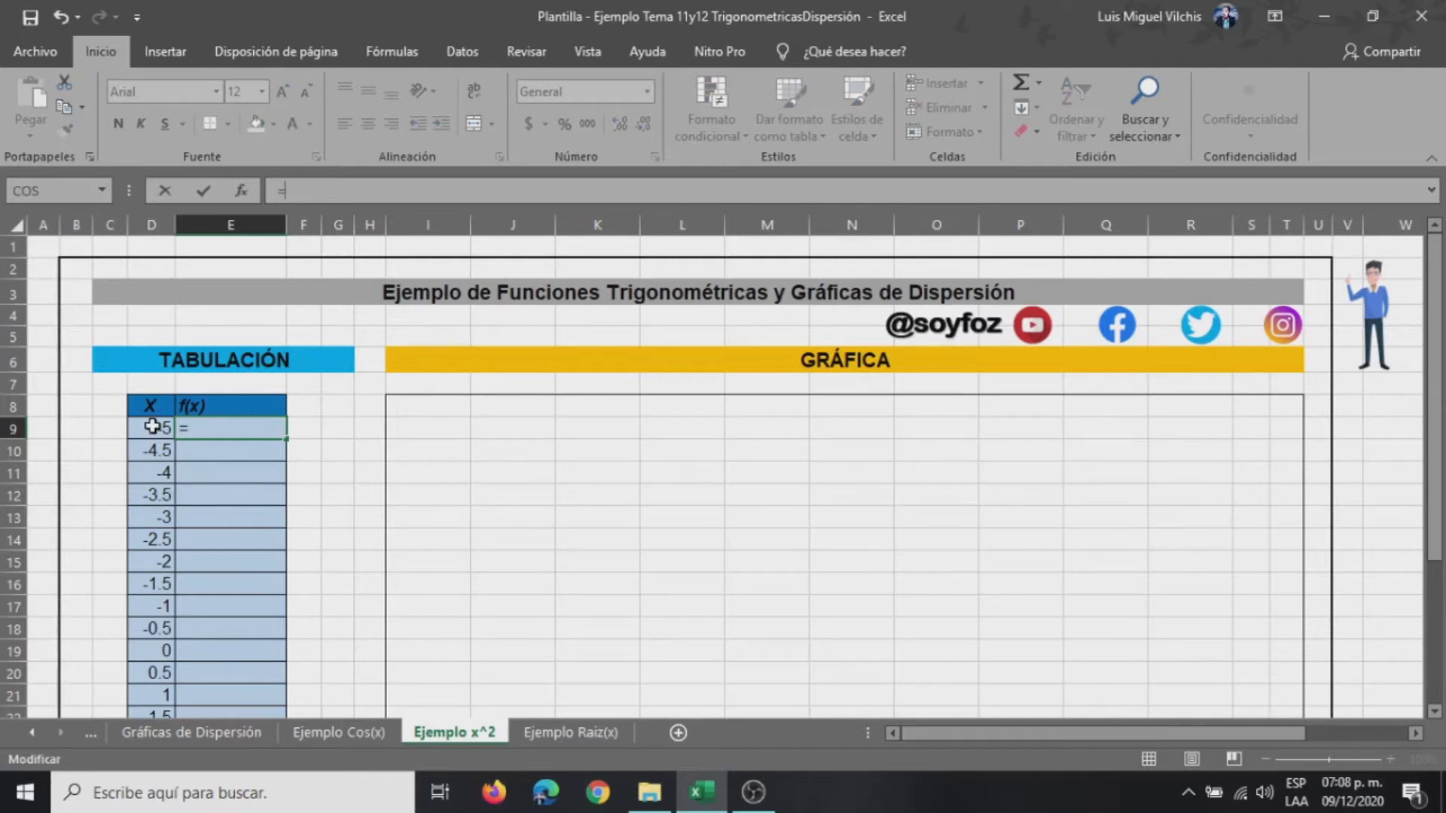
click(152, 427)
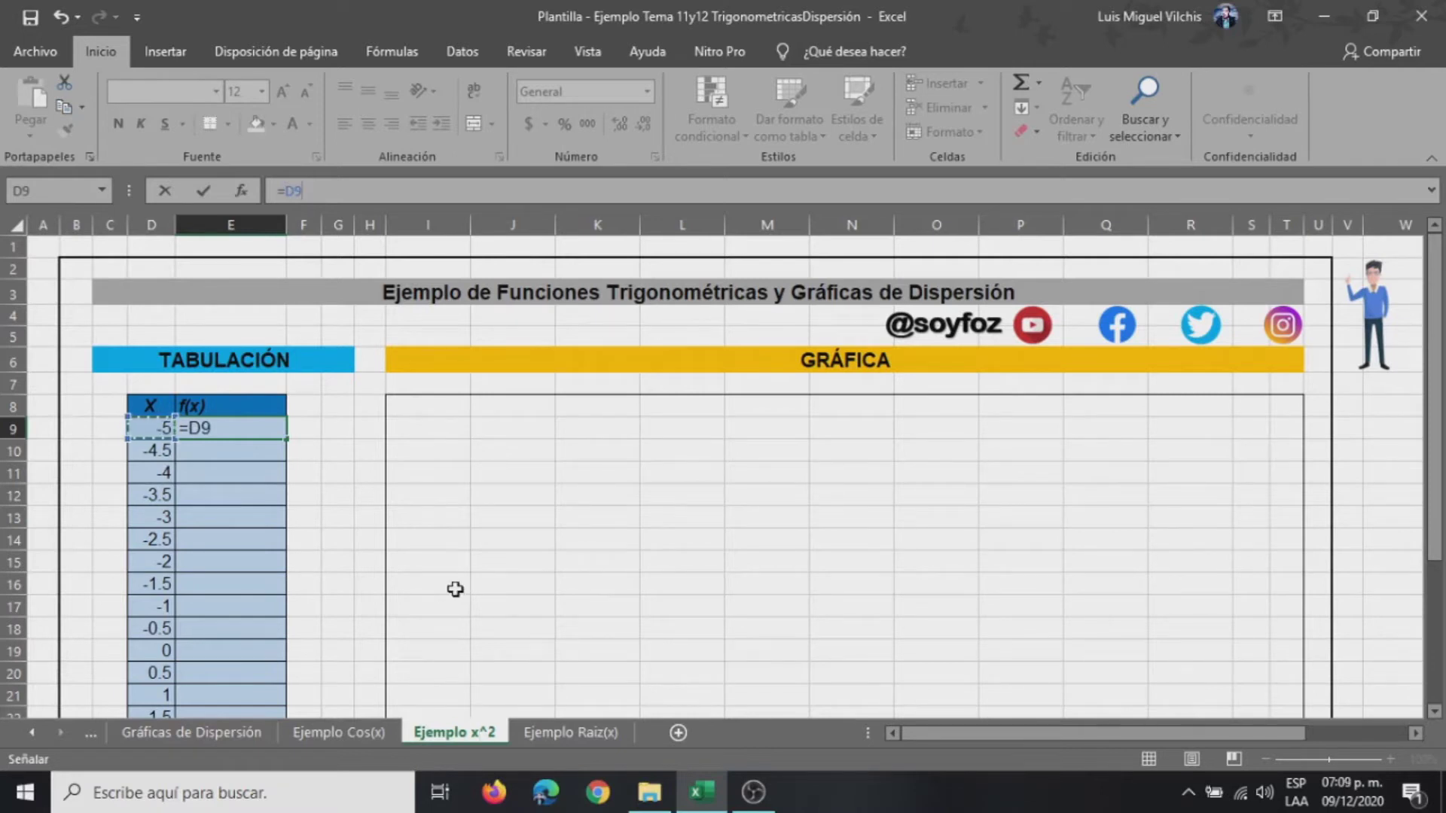
text([[)
key(BackSpace)
key(Return)
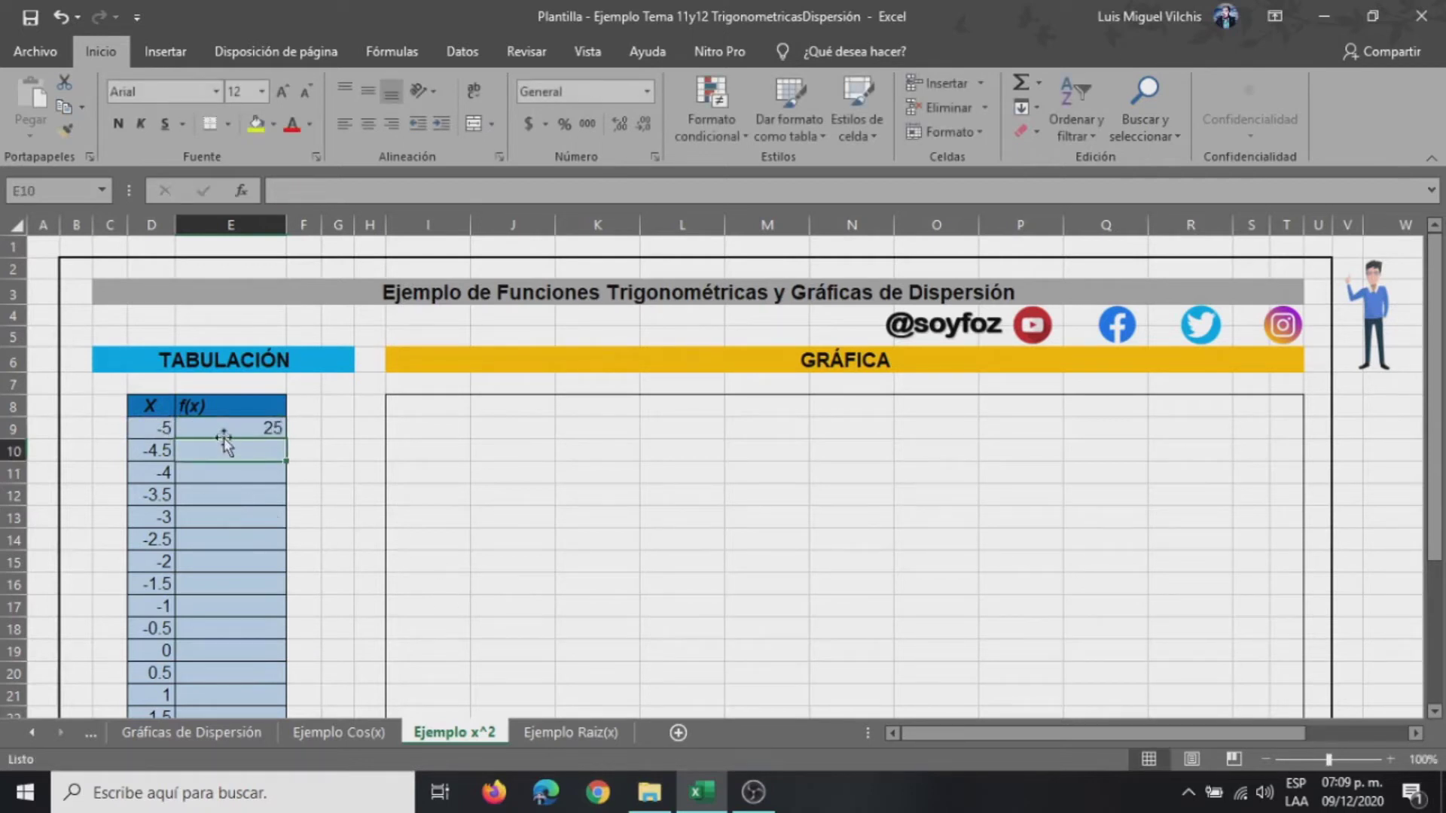
- Fill the squaring formula from E9 down to E29
click(233, 426)
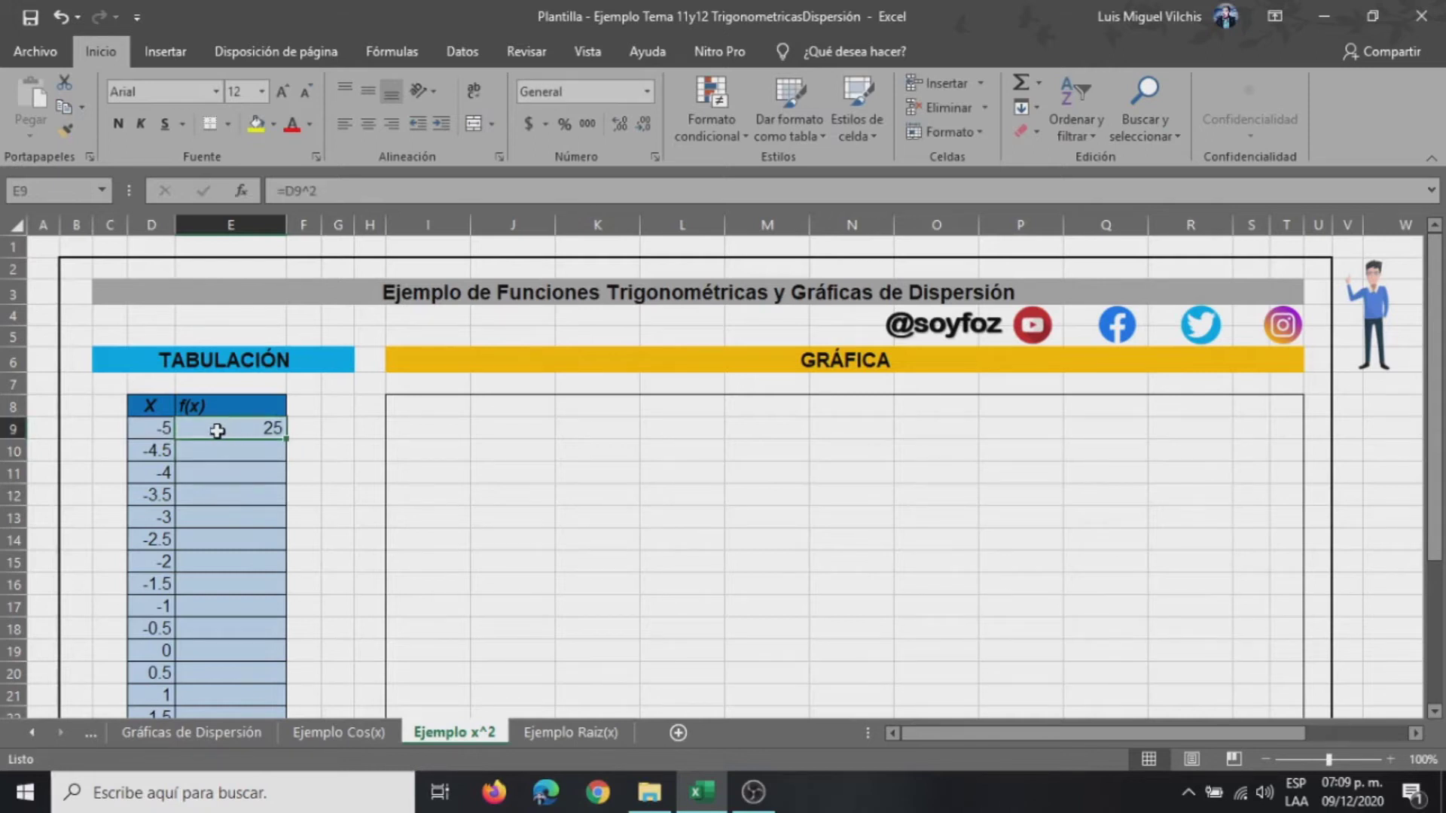
scroll(320, 444, down, 1)
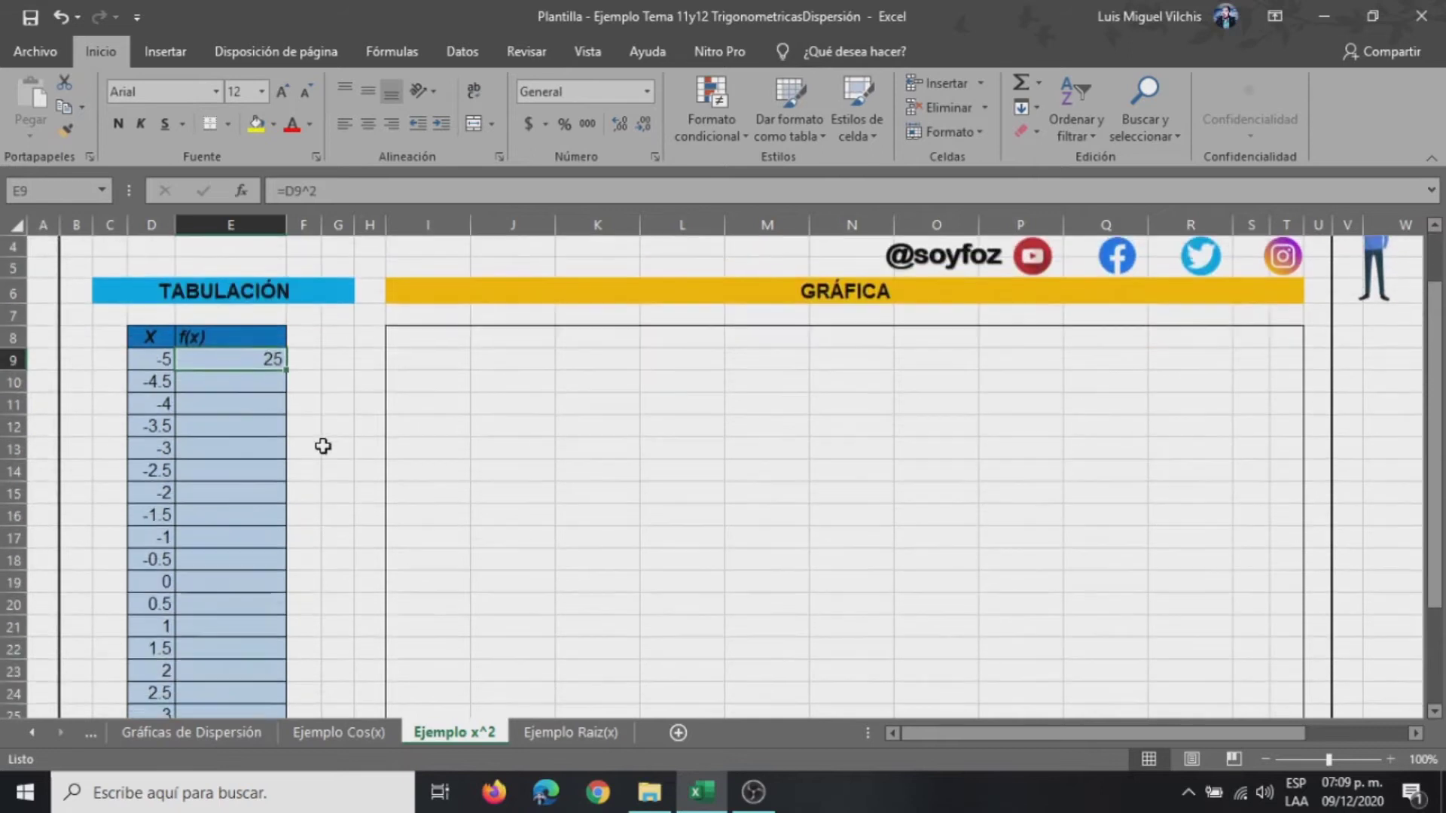
drag(287, 369, 264, 737)
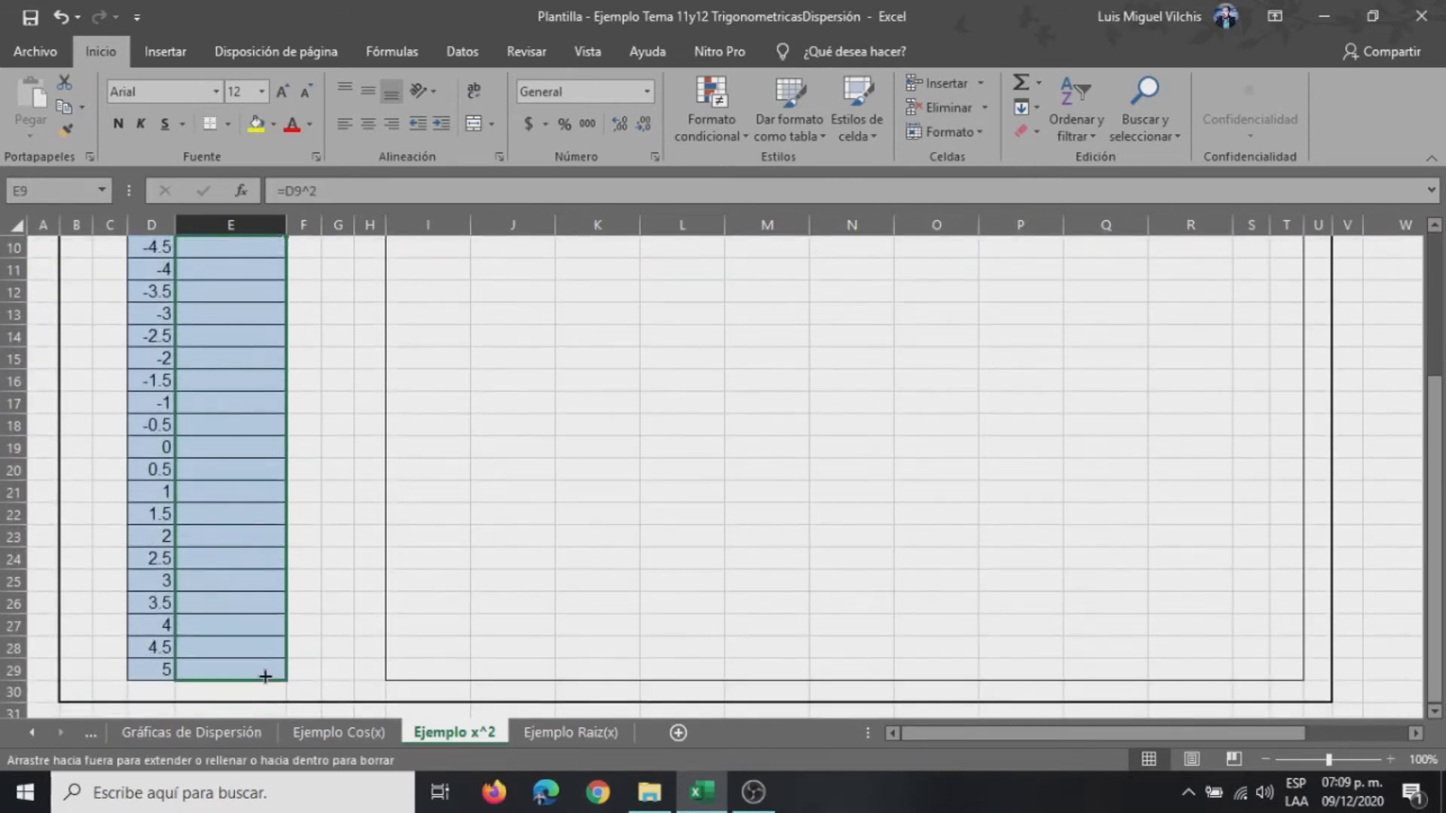
drag(264, 737, 271, 670)
scroll(345, 555, up, 2)
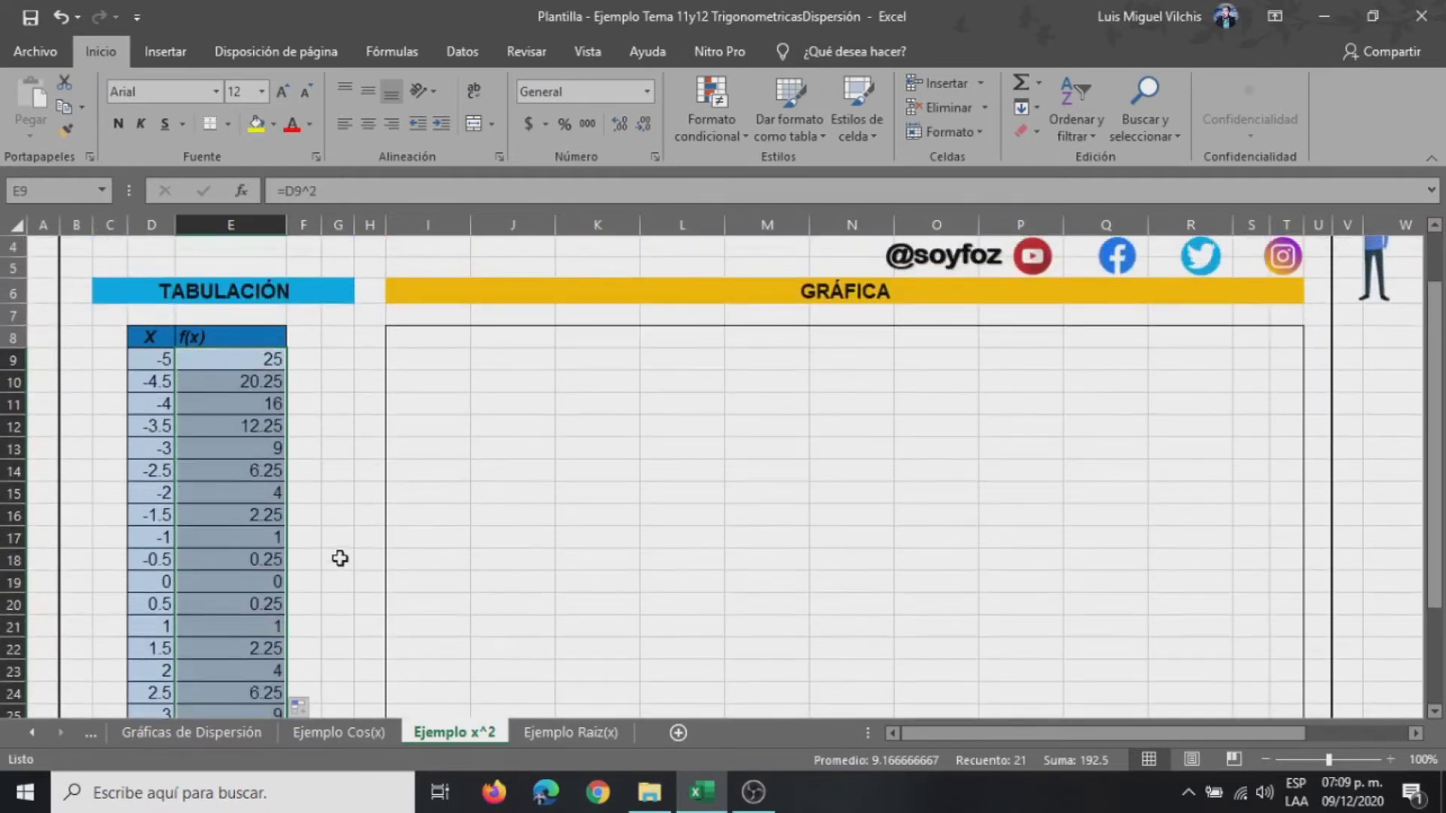
- Select the X and f(x) table D8:E29
click(148, 339)
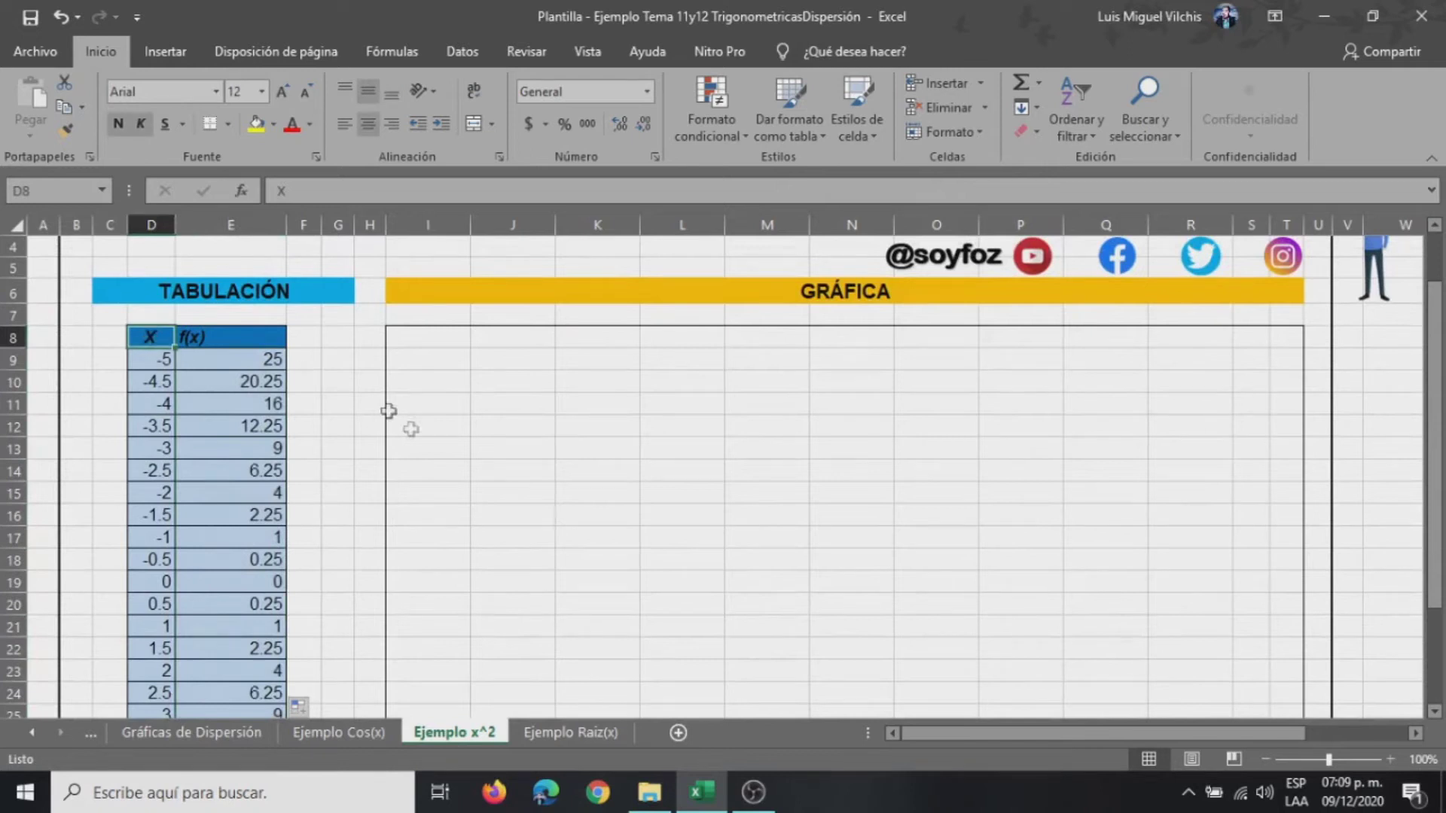
scroll(426, 447, up, 1)
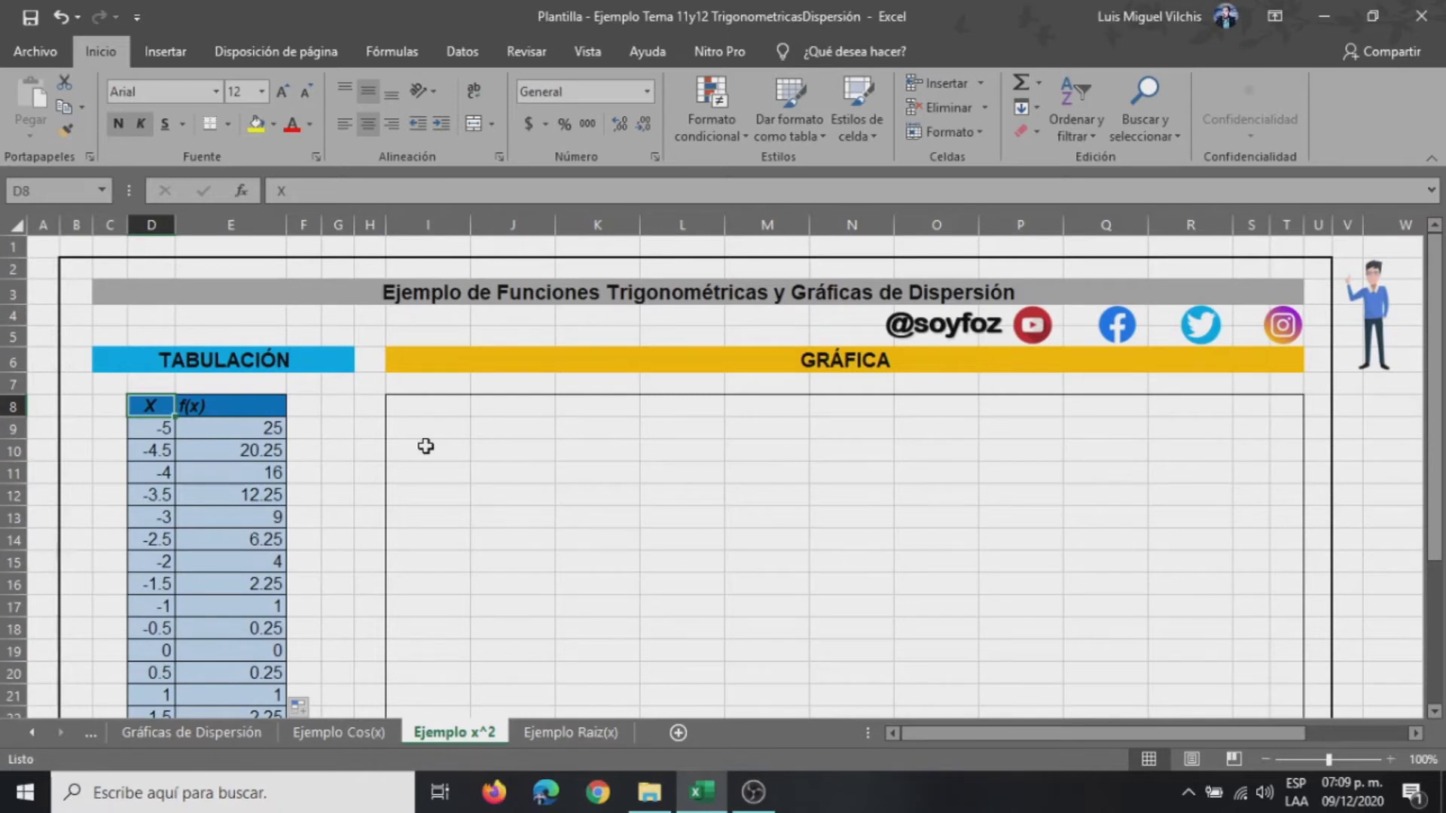
key(shift+Right)
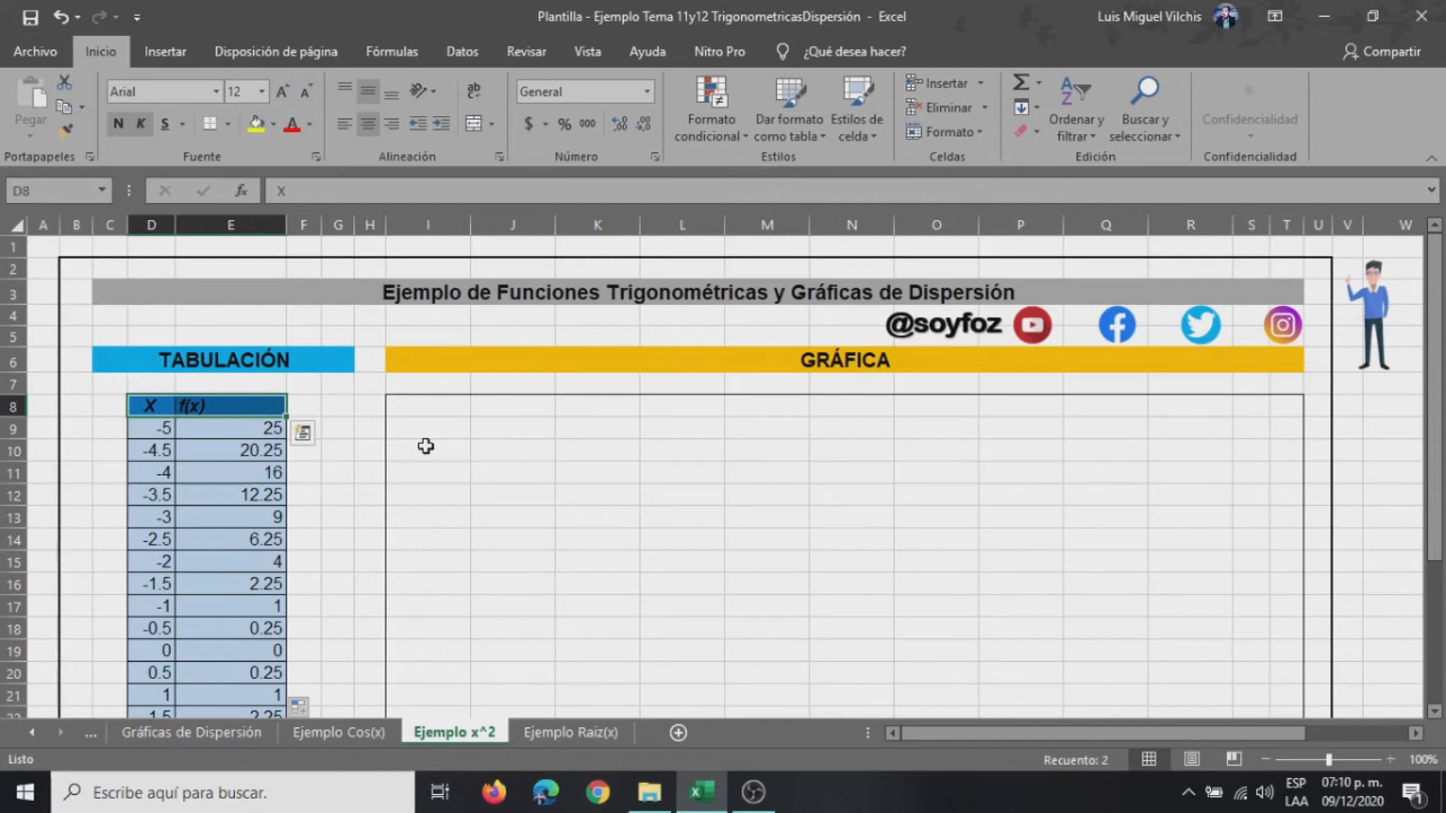
key(shift+Down)
key(shift+Down)
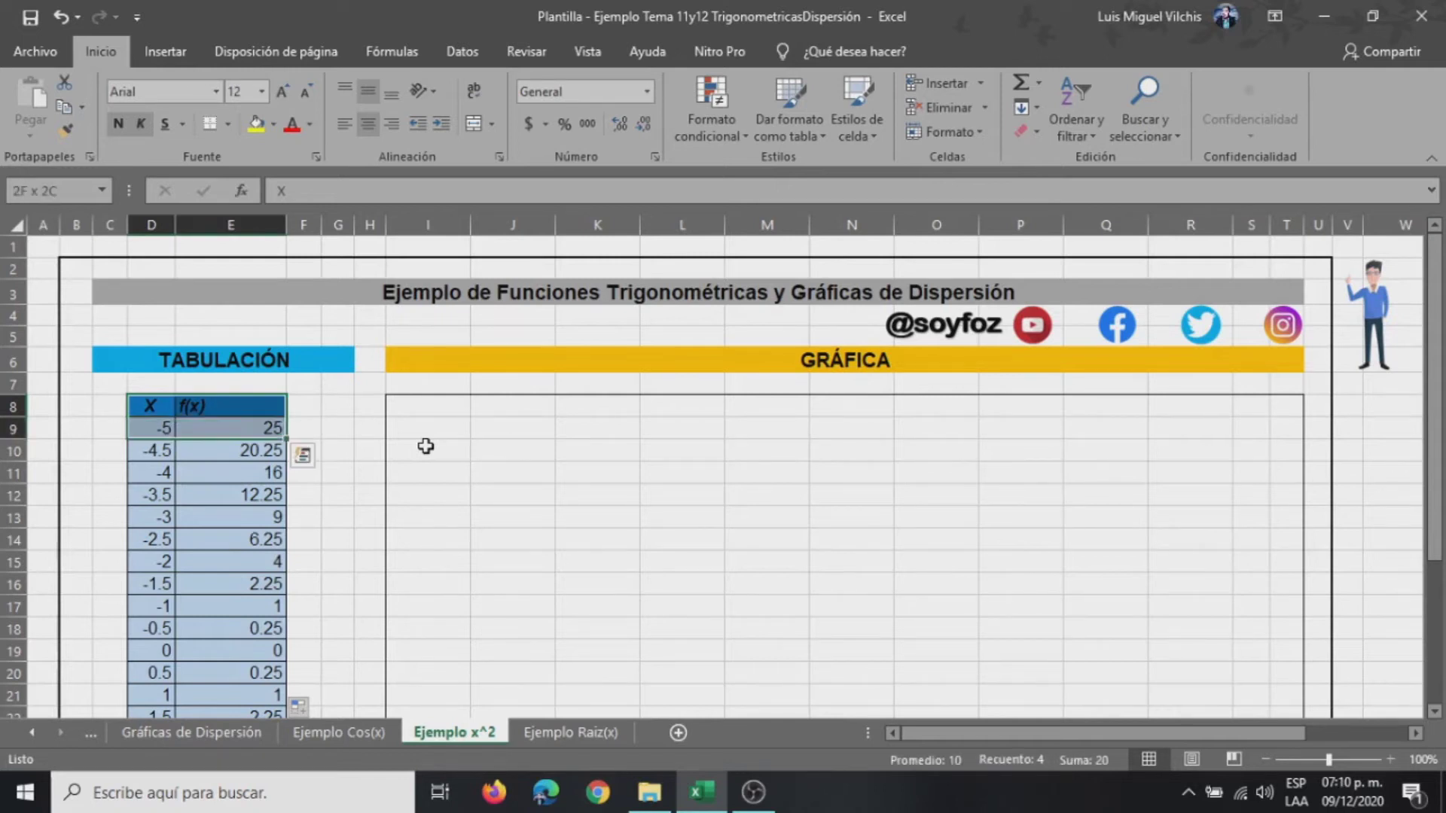
key(shift+Down)
key(shift+Down)
key(shift+Down)
key(shift+Down)
key(shift+Down)
key(shift+Down)
key(shift+Down)
key(shift+Down)
key(shift+Down)
key(shift+Down)
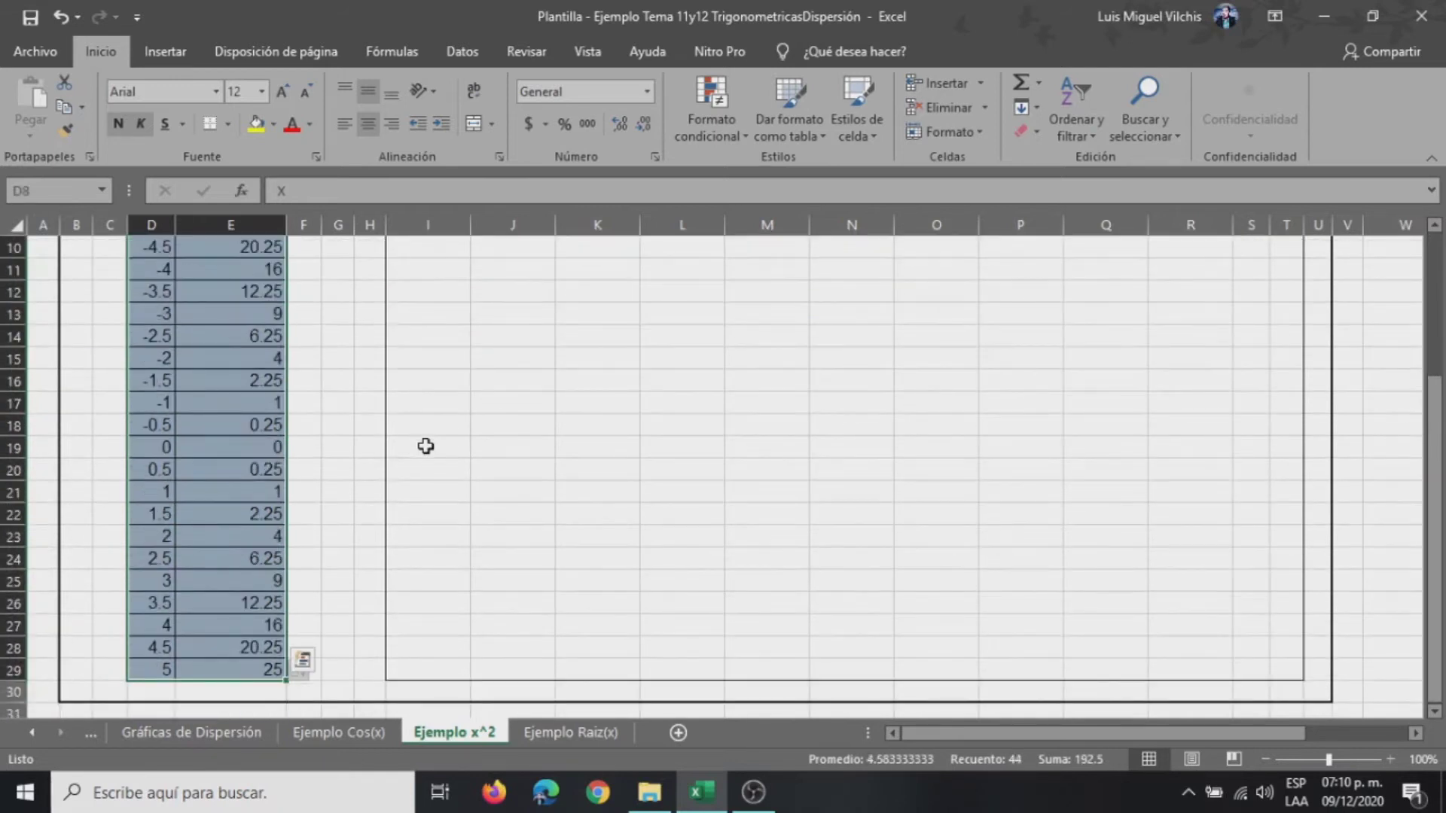
scroll(425, 447, up, 3)
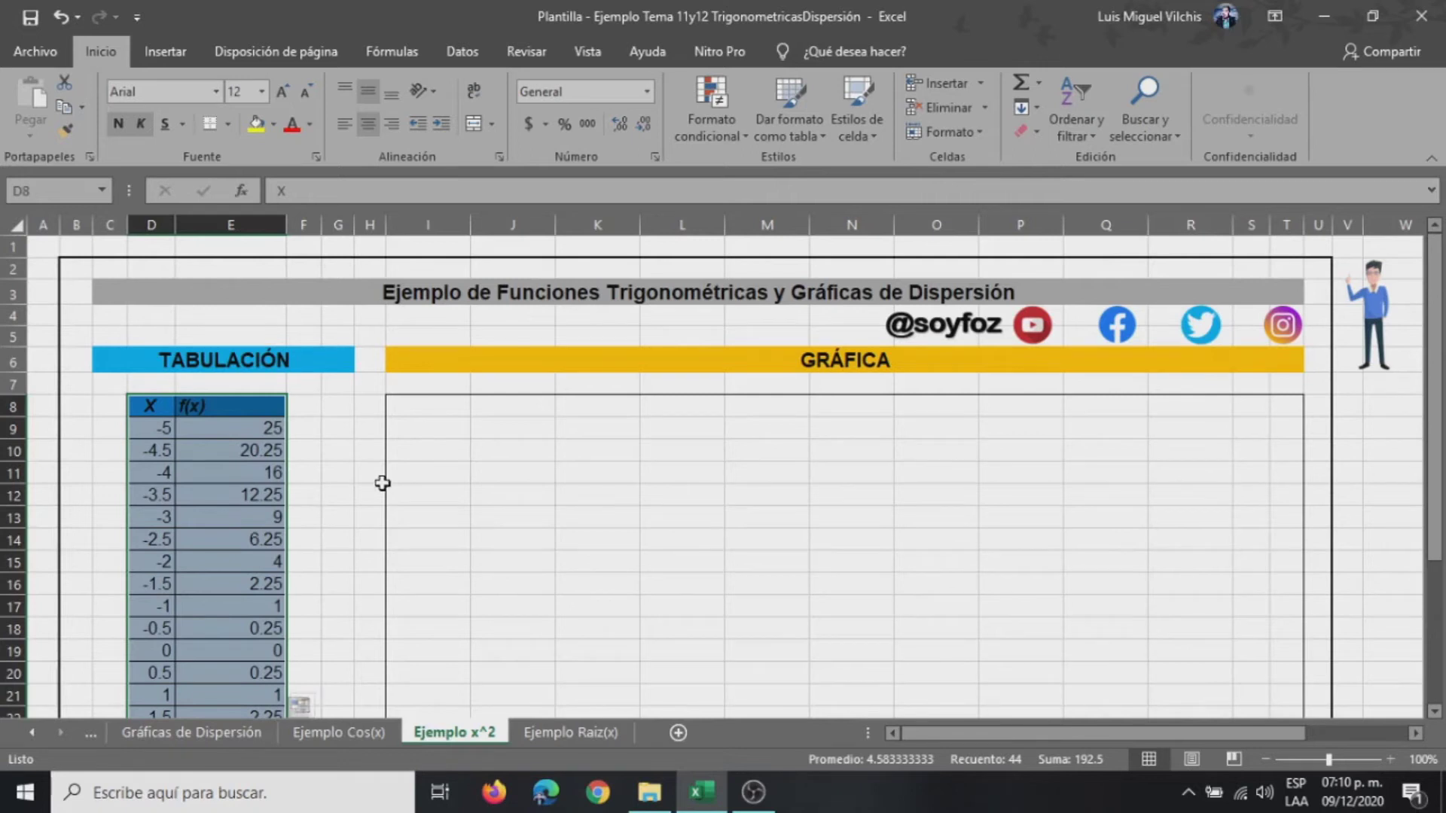
- Insert a smoothed-lines-with-markers scatter chart plotting f(x) against X
click(165, 52)
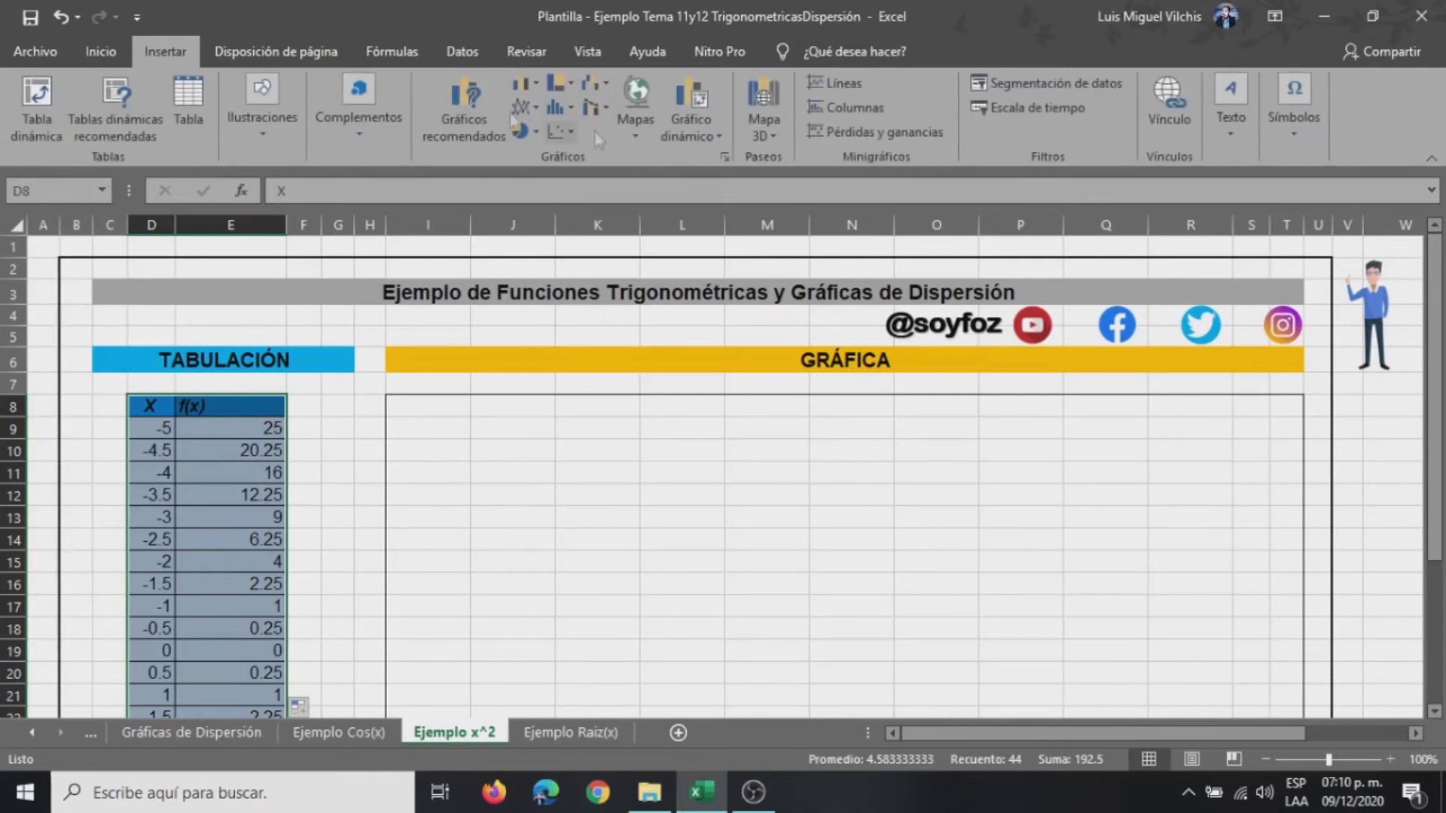
click(450, 104)
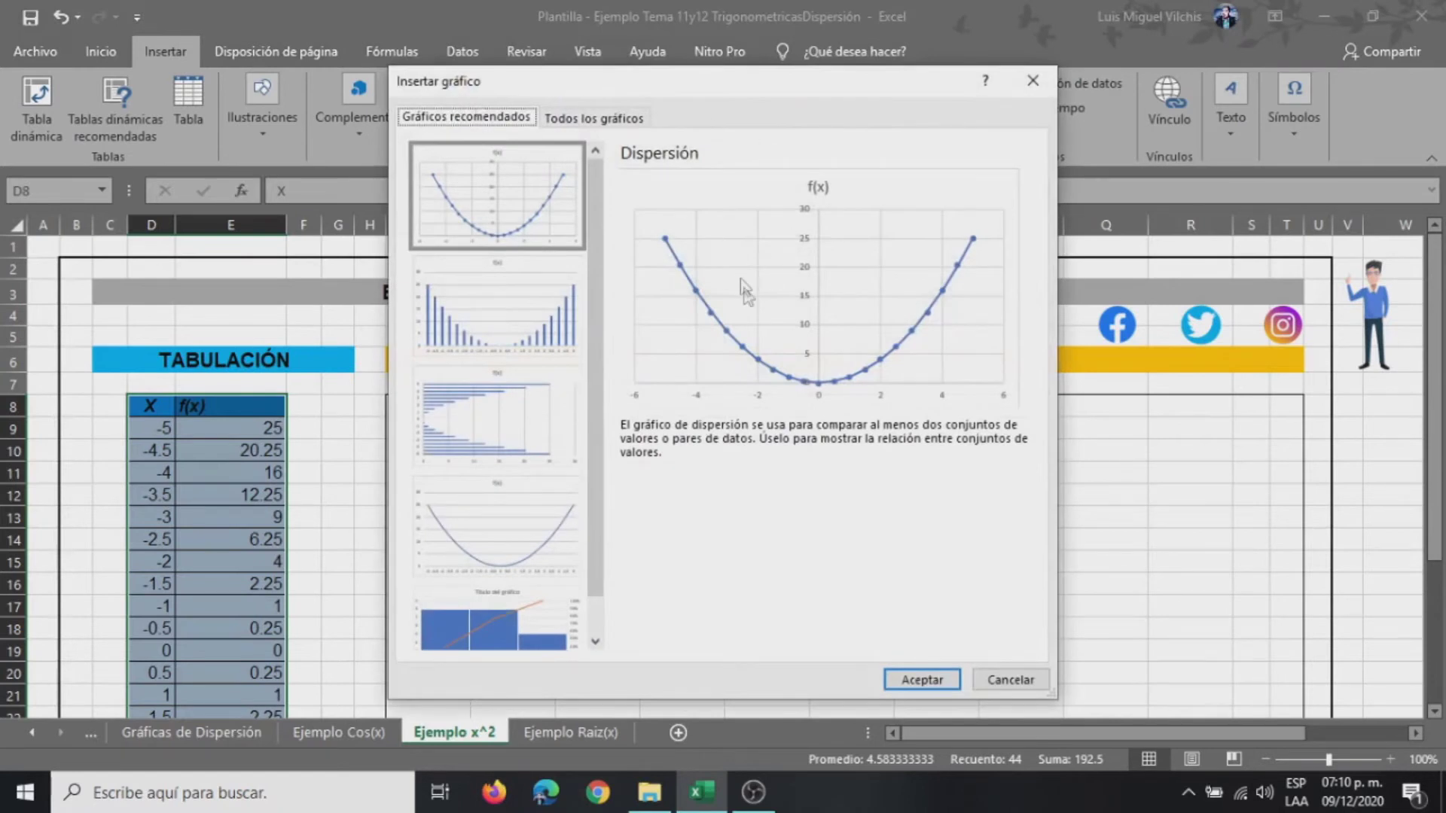
click(592, 118)
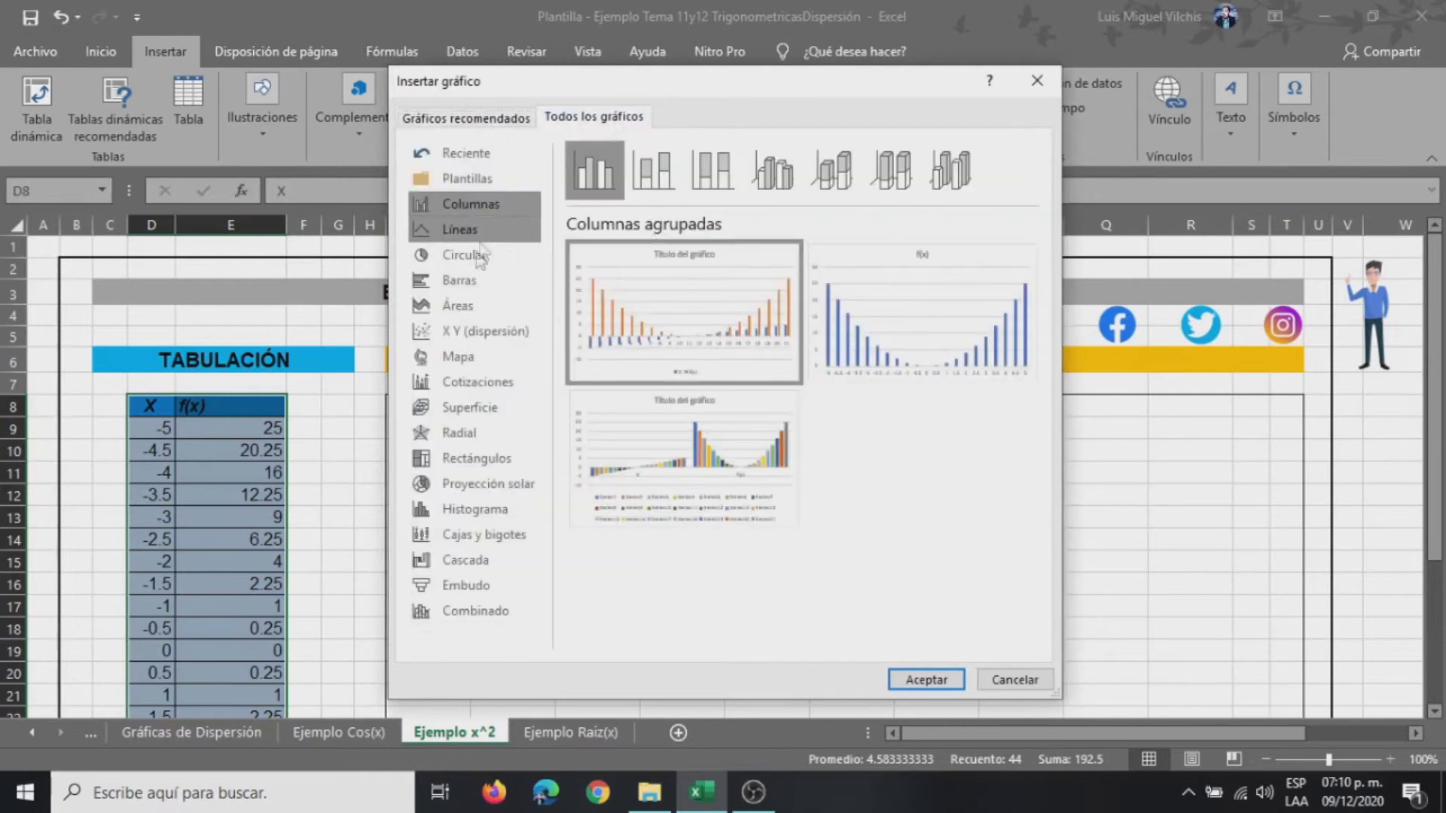
click(467, 332)
mouse_move(483, 331)
click(640, 172)
mouse_move(922, 313)
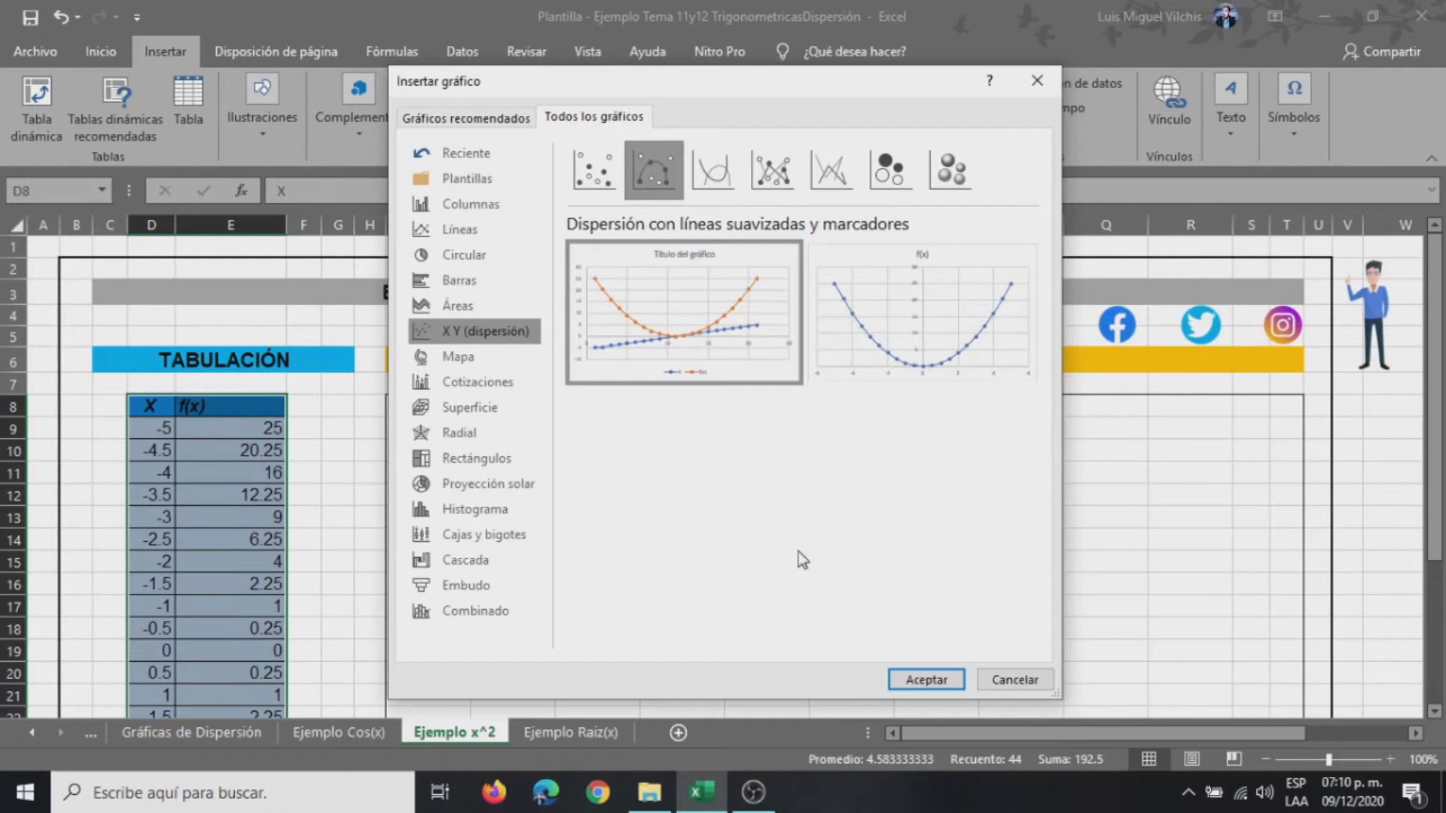
click(947, 327)
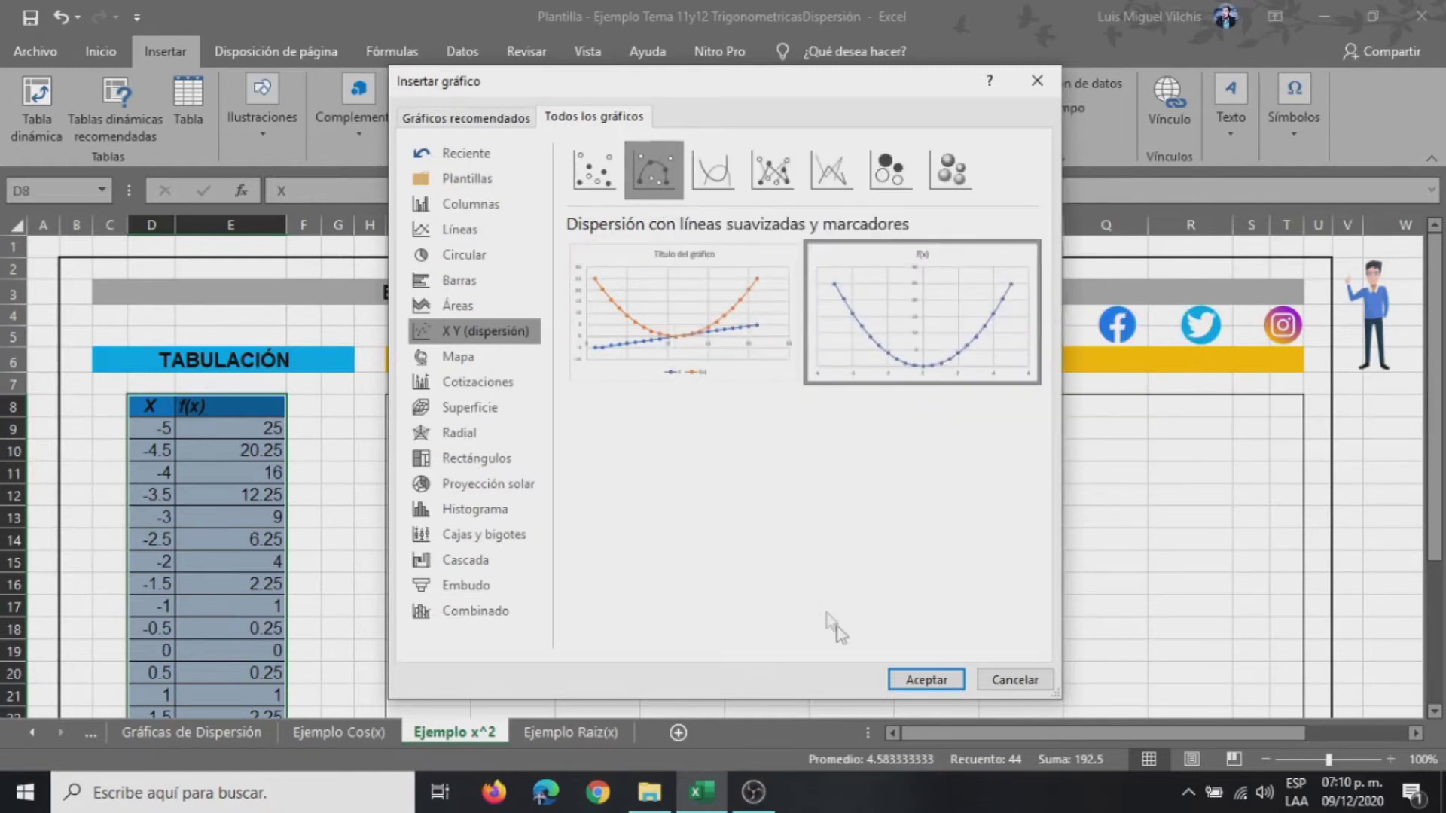
click(925, 680)
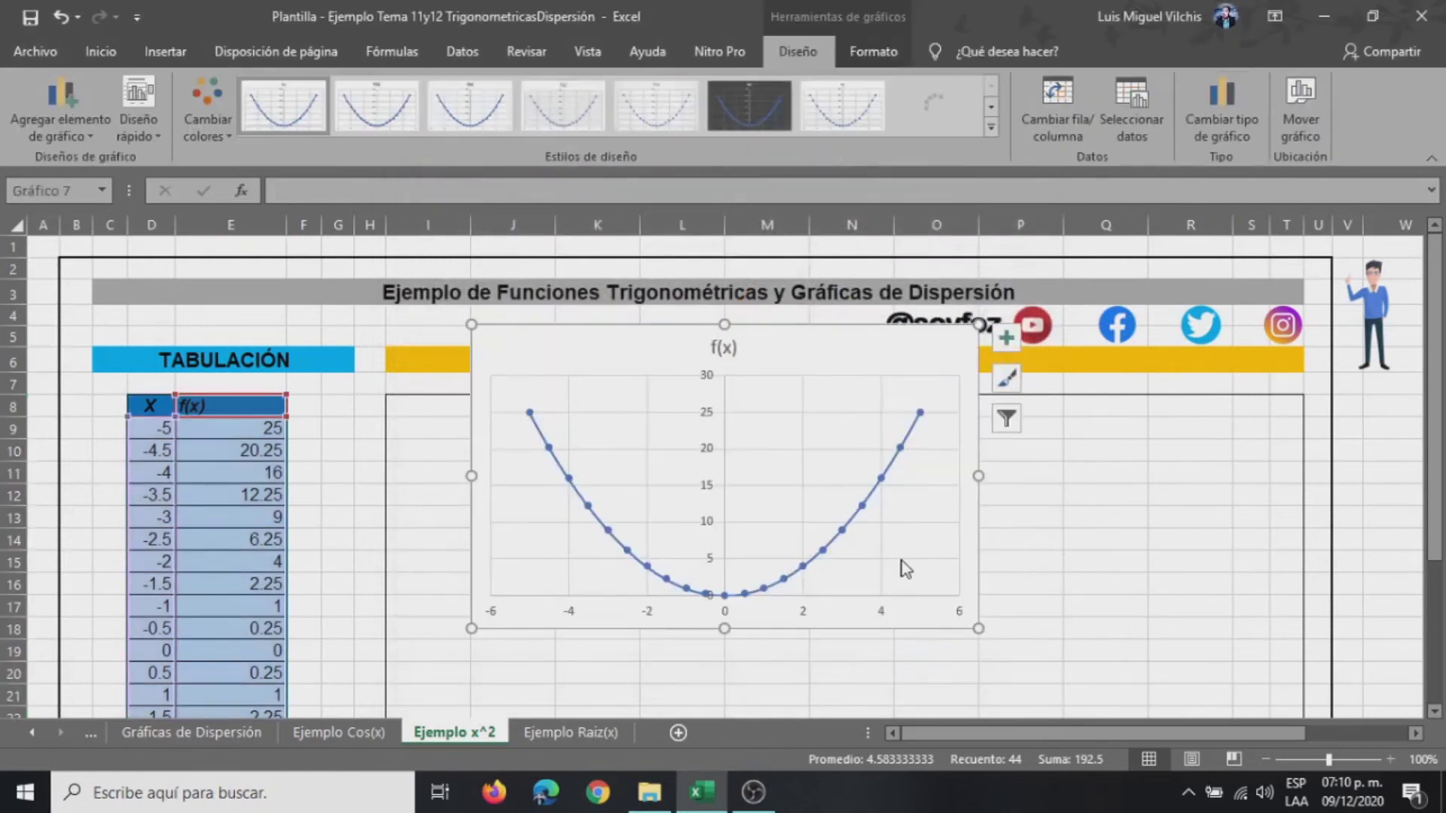
- Enlarge the f(x) parabola chart and fit it across the GRÁFICA frame beside the table
scroll(904, 572, down, 1)
scroll(906, 564, down, 2)
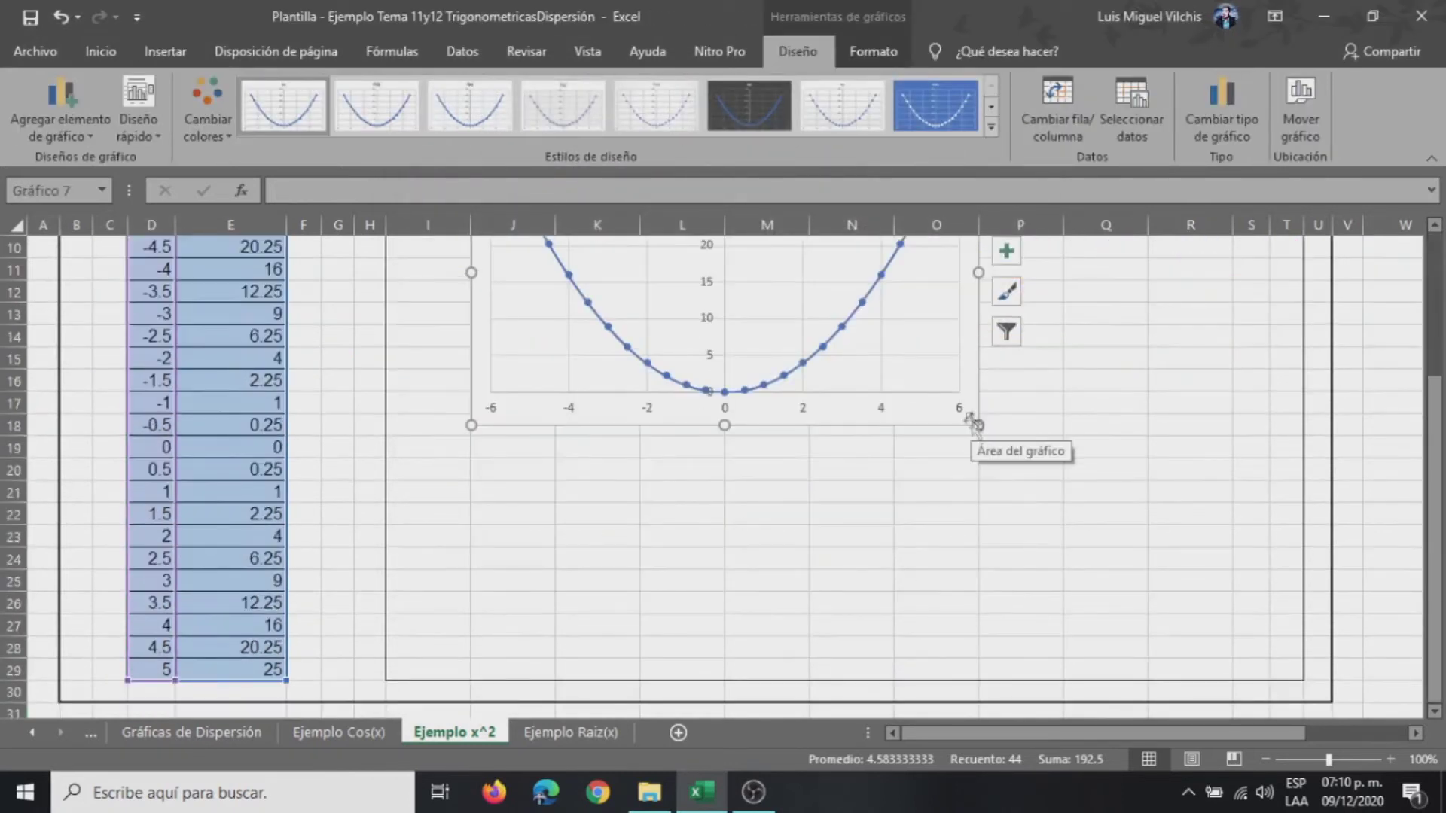
mouse_move(979, 425)
mouse_down()
mouse_move(1092, 528)
mouse_move(1122, 527)
mouse_up()
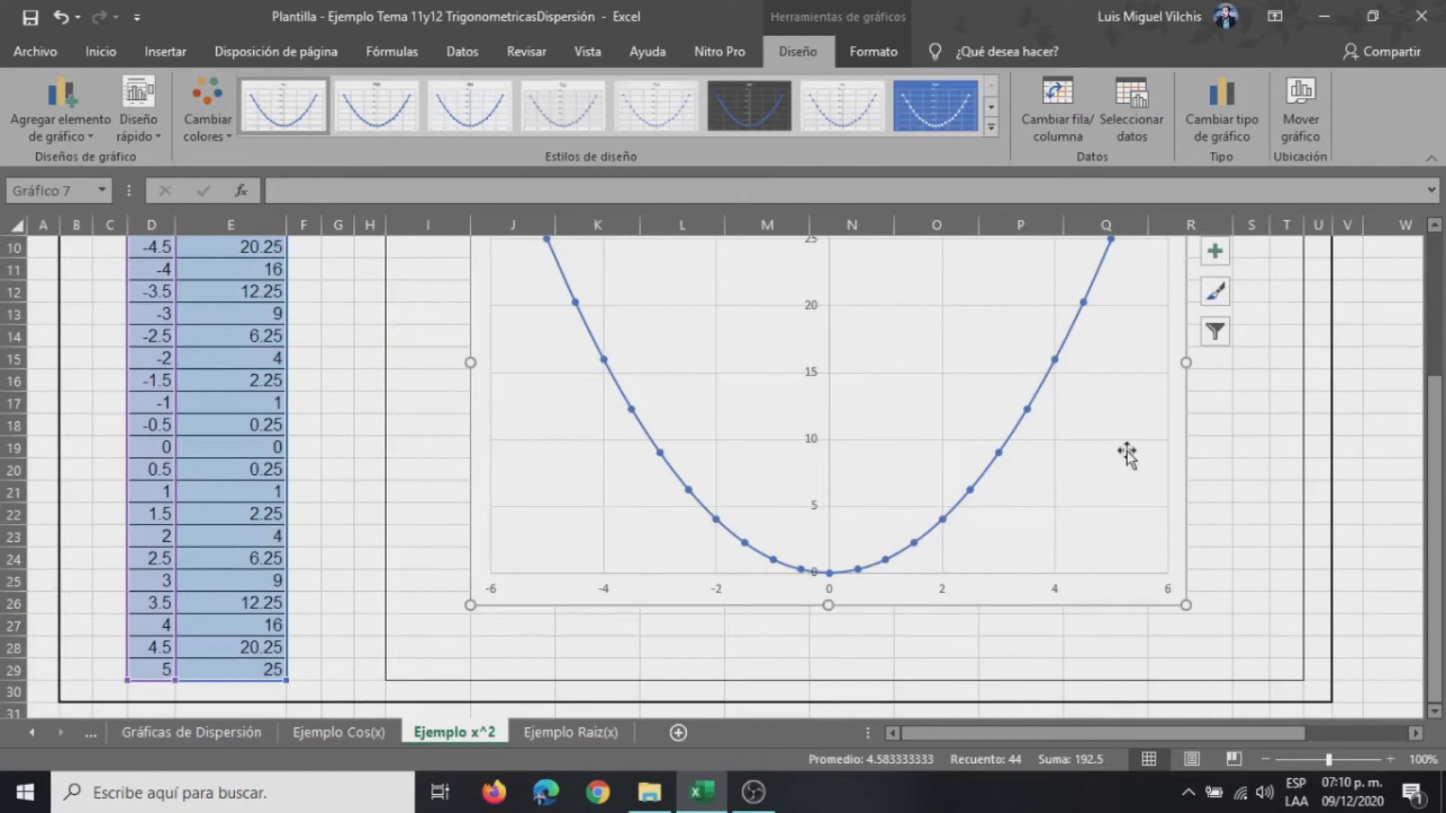
scroll(1195, 467, up, 2)
drag(1007, 387, 923, 450)
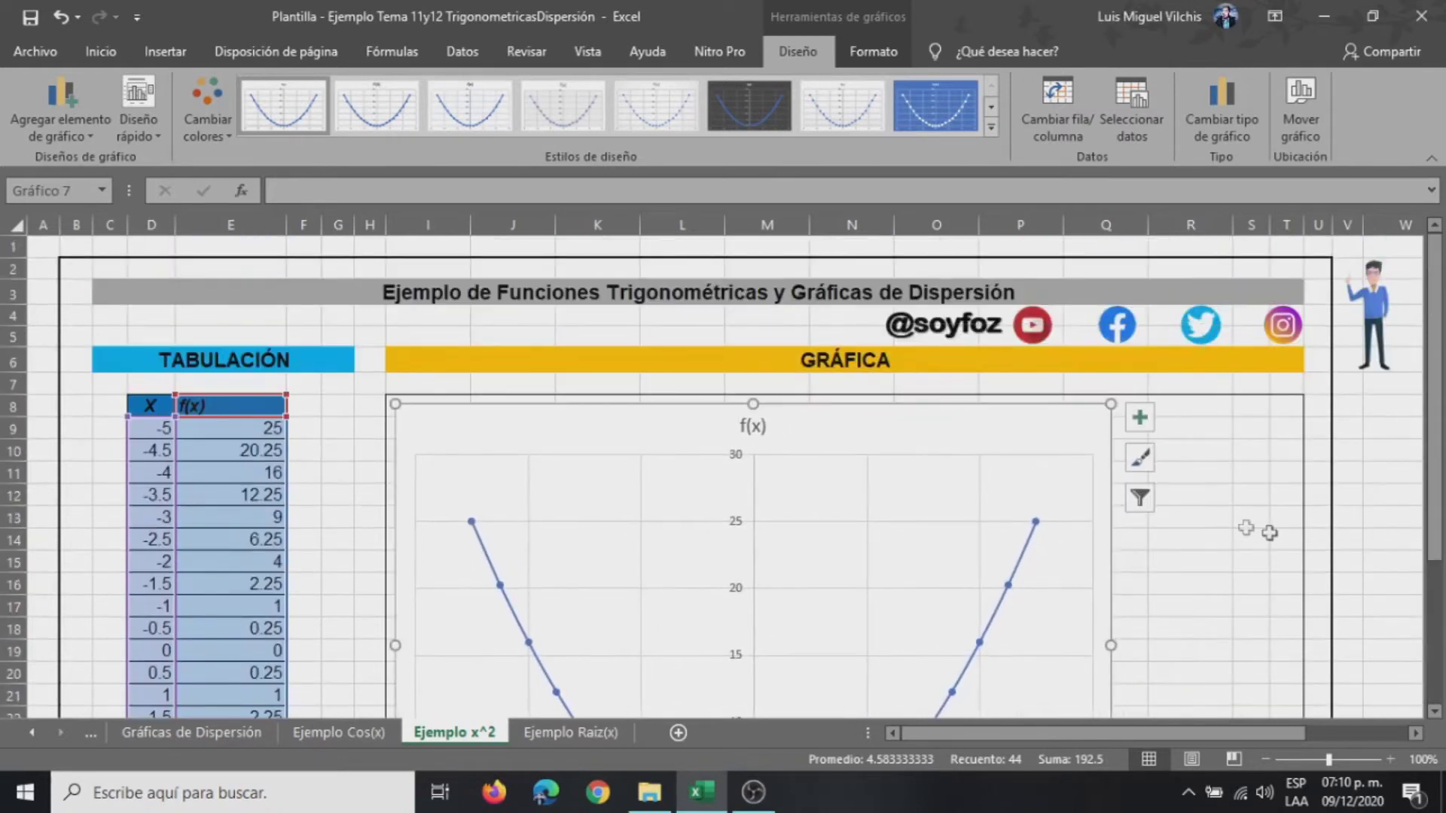
scroll(1259, 527, down, 2)
drag(1113, 518, 1280, 519)
scroll(1269, 522, down, 3)
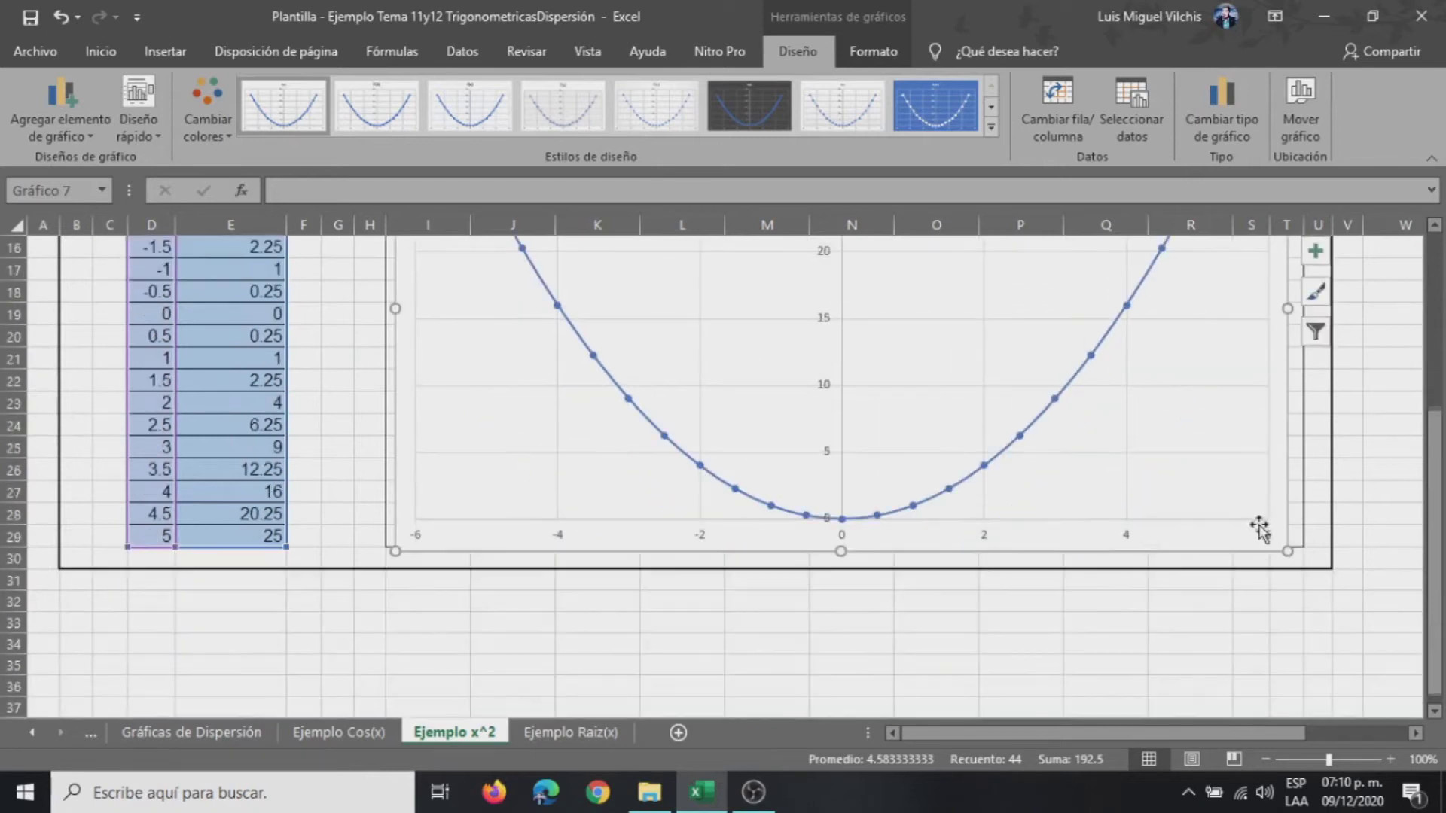
scroll(982, 592, up, 3)
scroll(984, 593, up, 1)
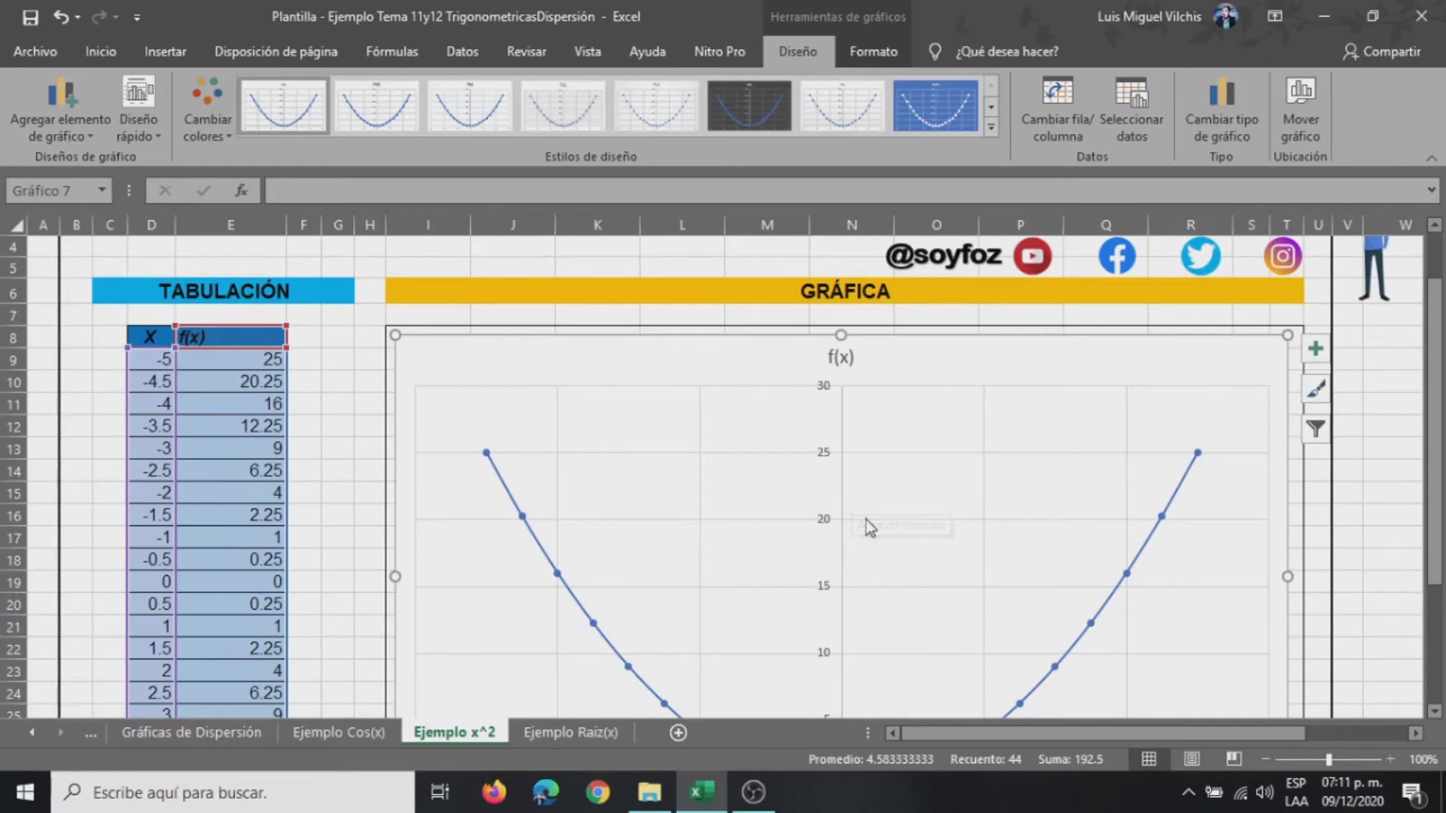
- Give the x^2 chart a dark style and the Diseño 10 layout with axis titles and legend
click(754, 119)
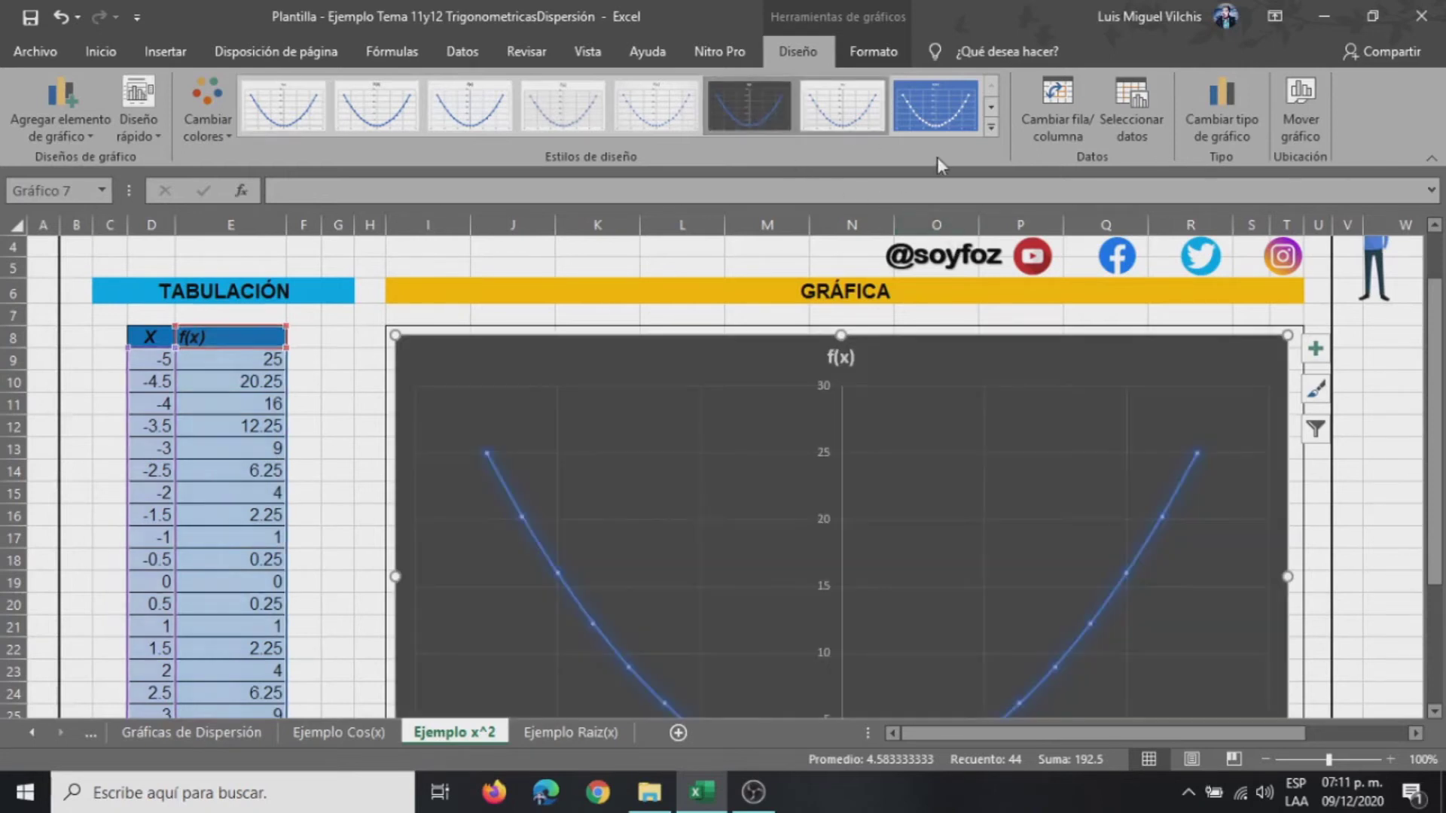
click(151, 135)
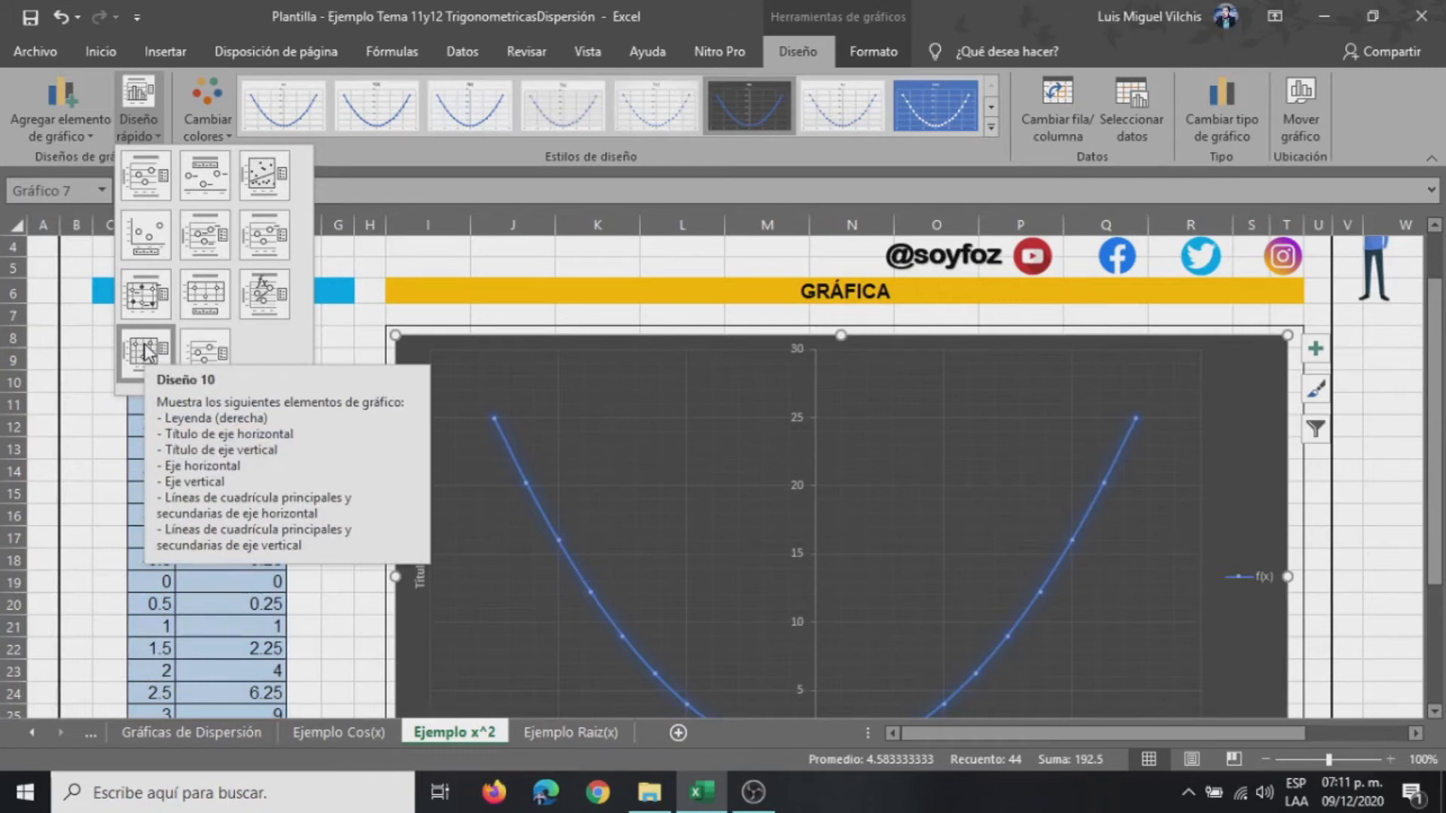
click(148, 351)
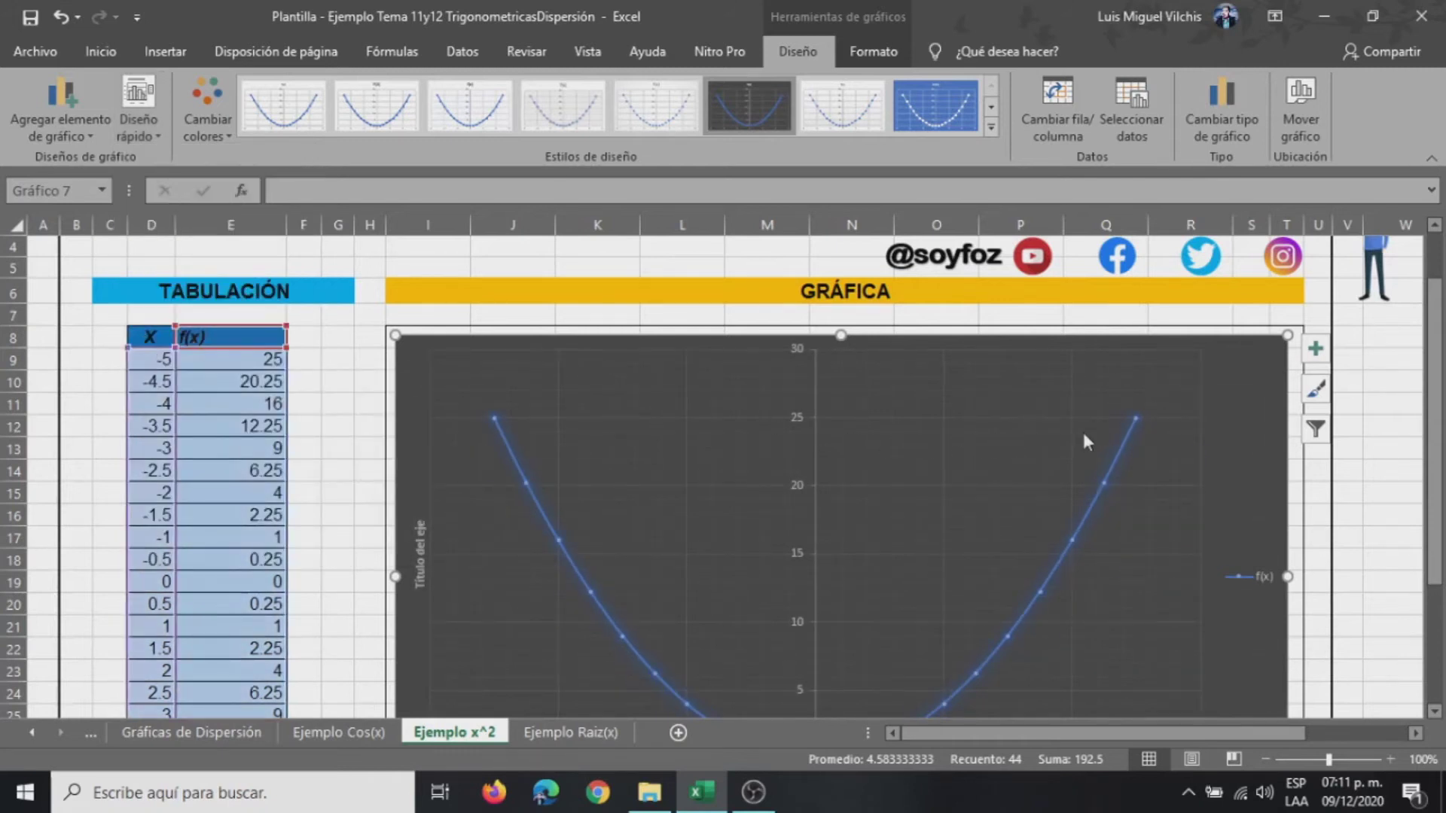
- Review the styled chart, then deselect it and return to the cells
scroll(1081, 428, down, 2)
scroll(1085, 441, down, 1)
scroll(1086, 441, down, 1)
scroll(1085, 441, up, 2)
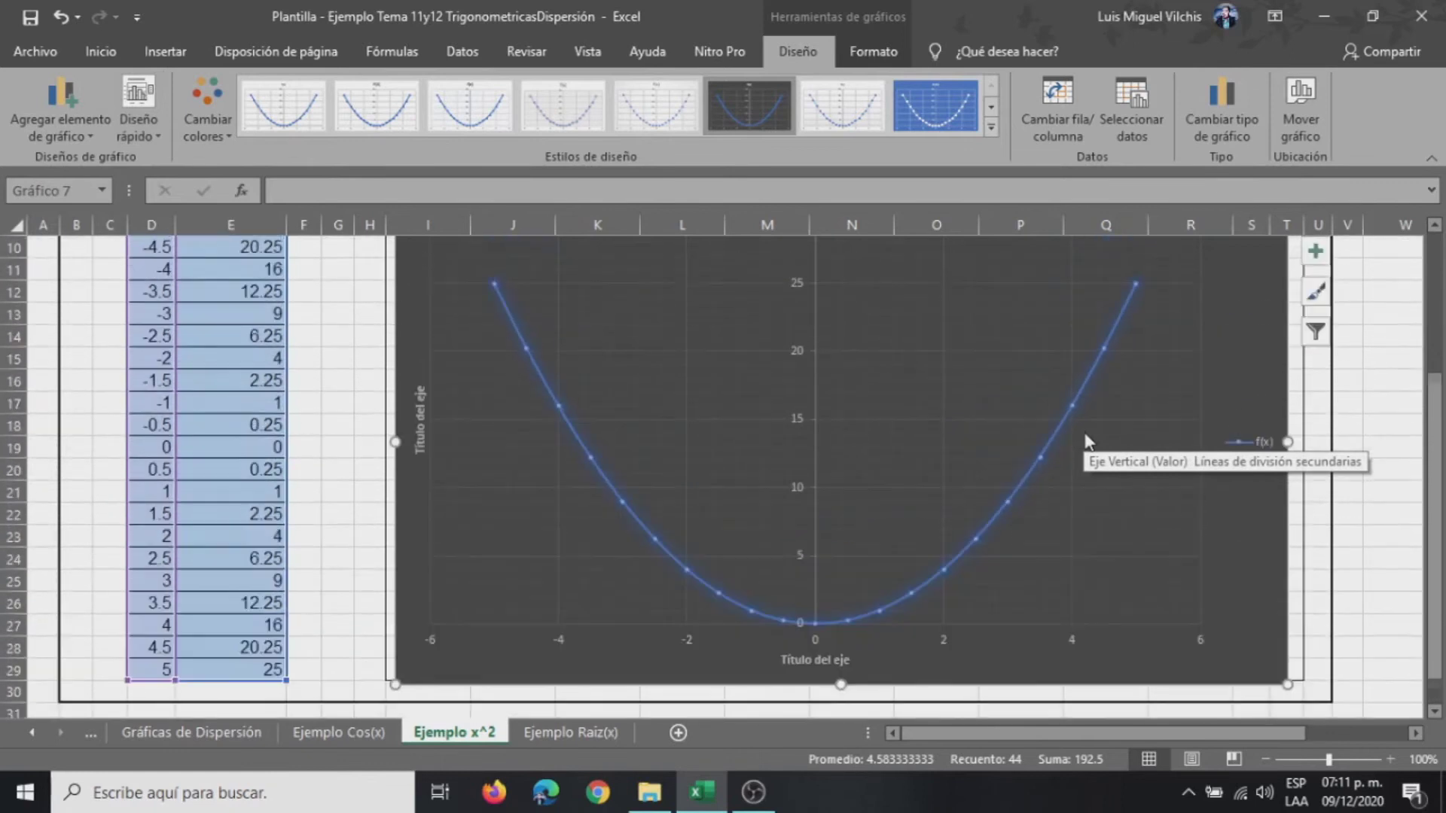
scroll(1085, 440, up, 1)
scroll(1085, 441, up, 1)
scroll(1086, 440, up, 1)
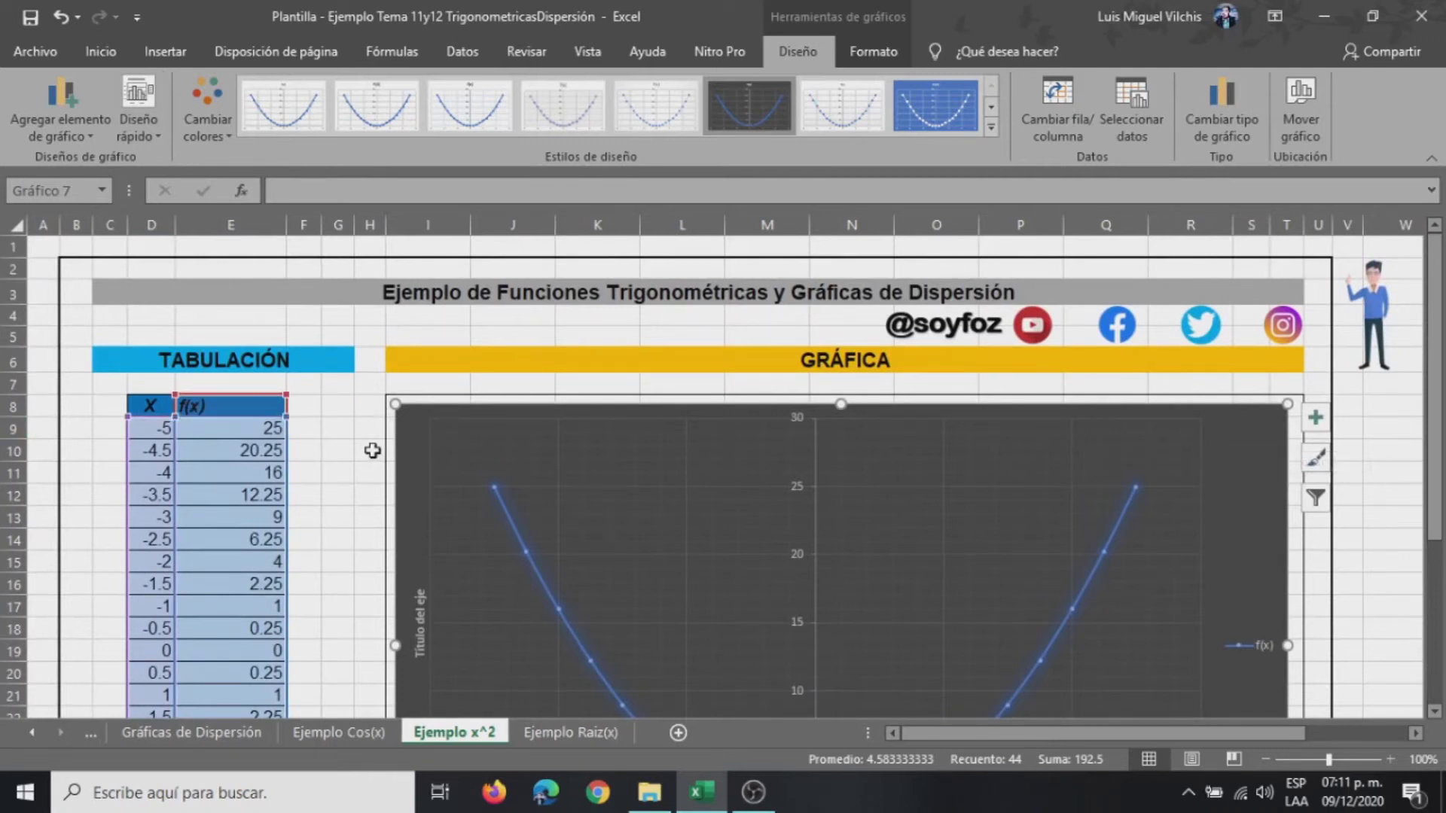
scroll(383, 445, down, 2)
scroll(381, 442, up, 2)
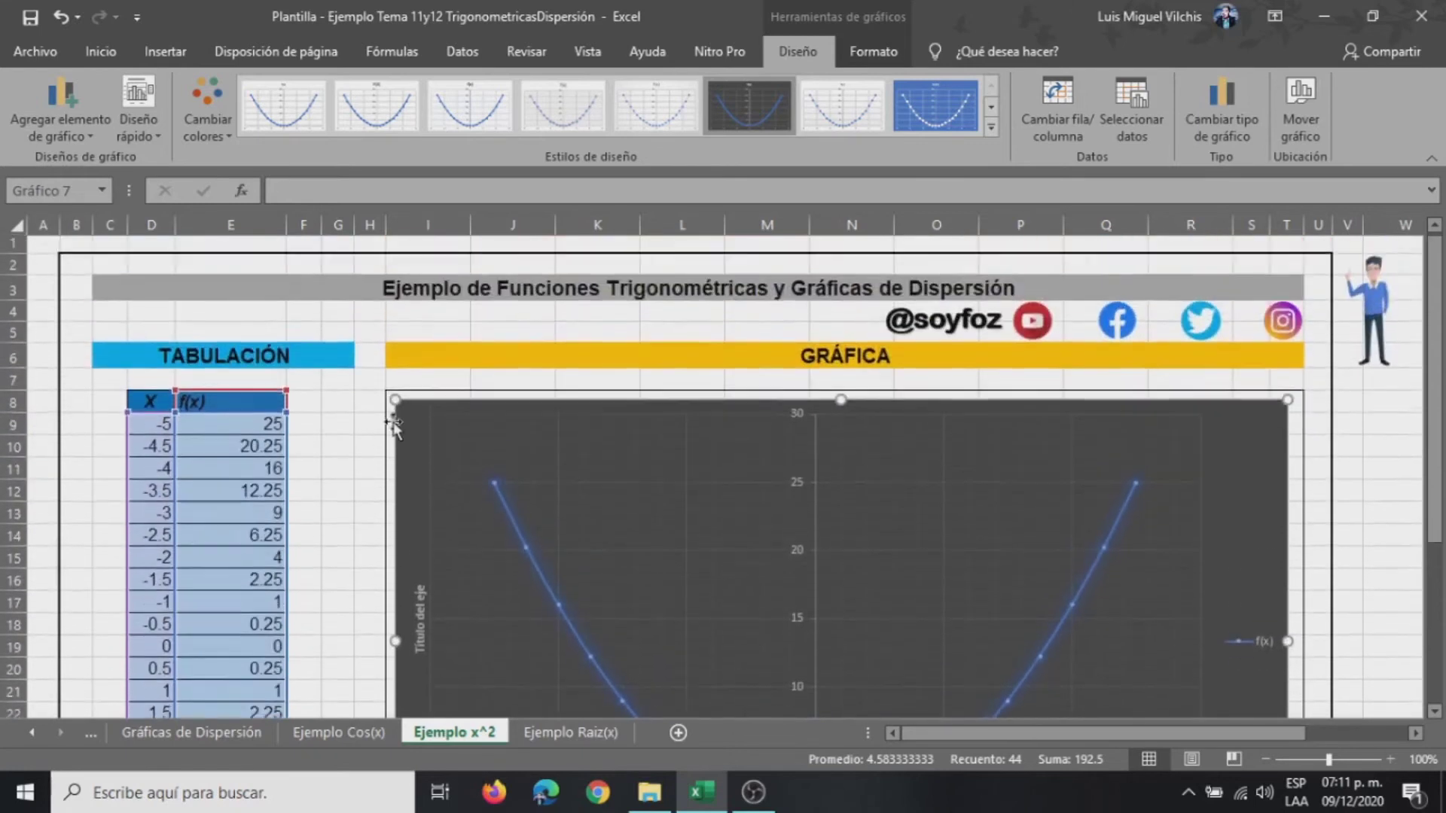
click(45, 253)
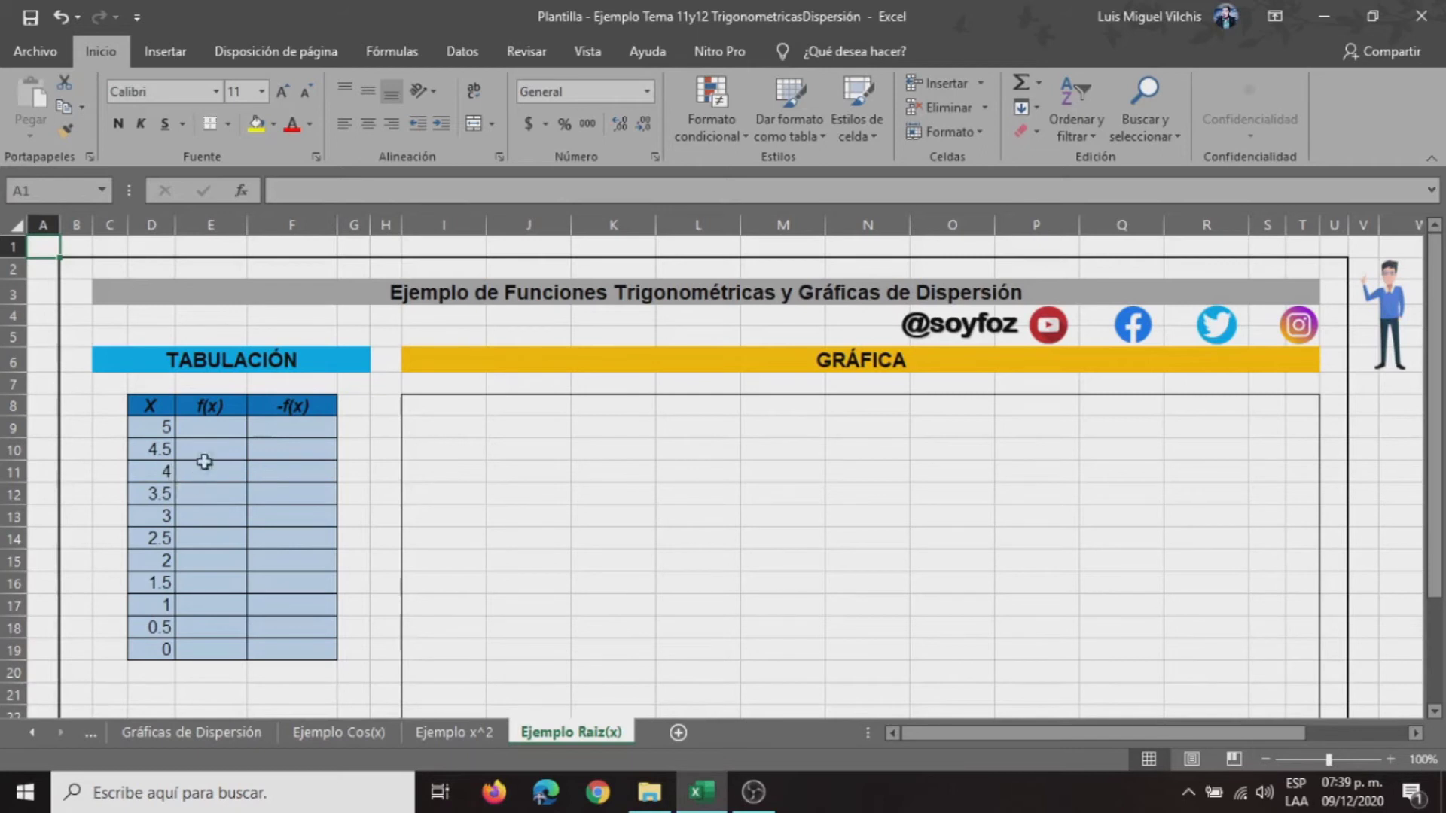
- Enter =RAIZ(D9) in E9 and fill it down to E19, giving 2.24 to 0.00
click(196, 427)
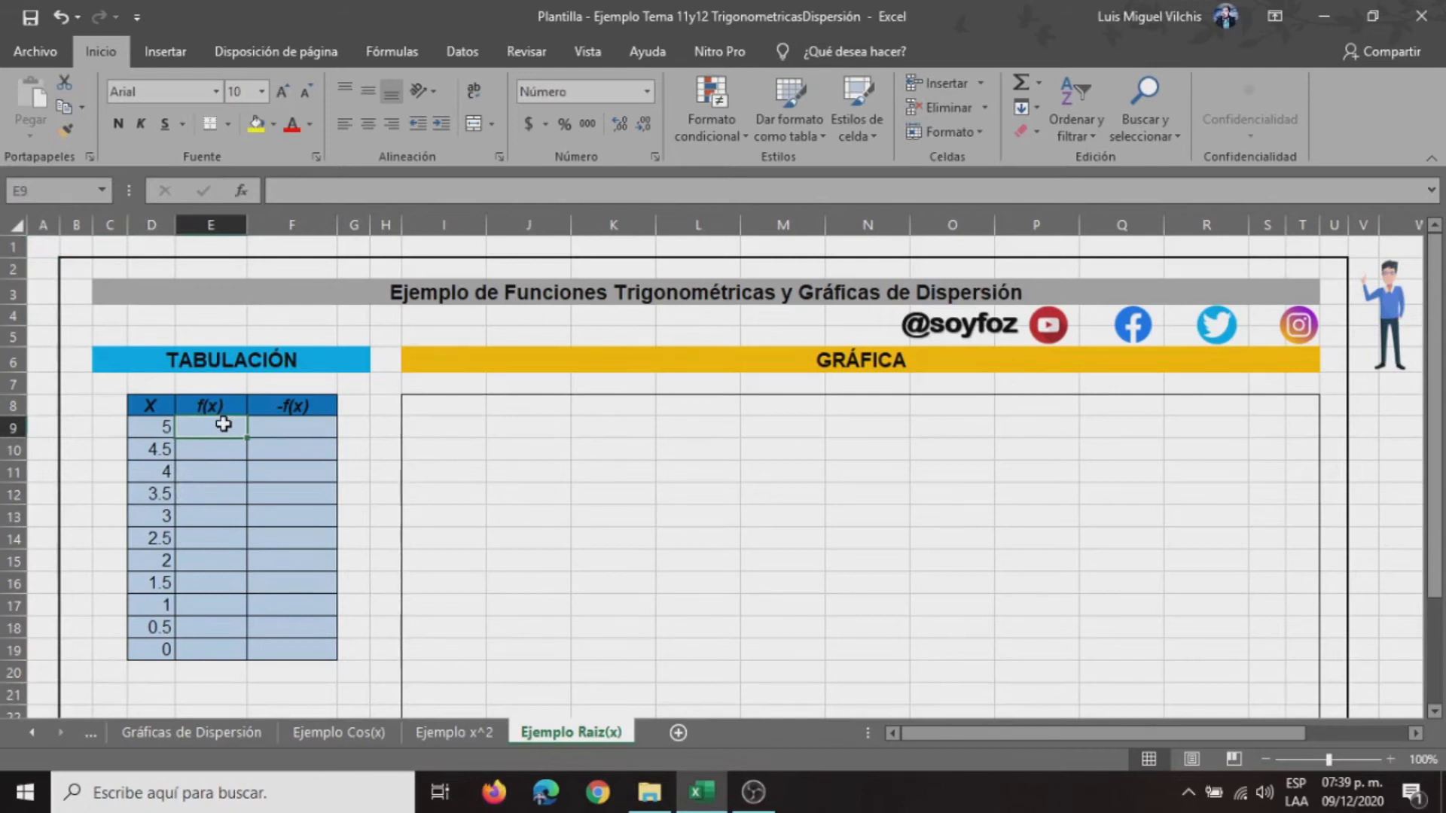
click(246, 191)
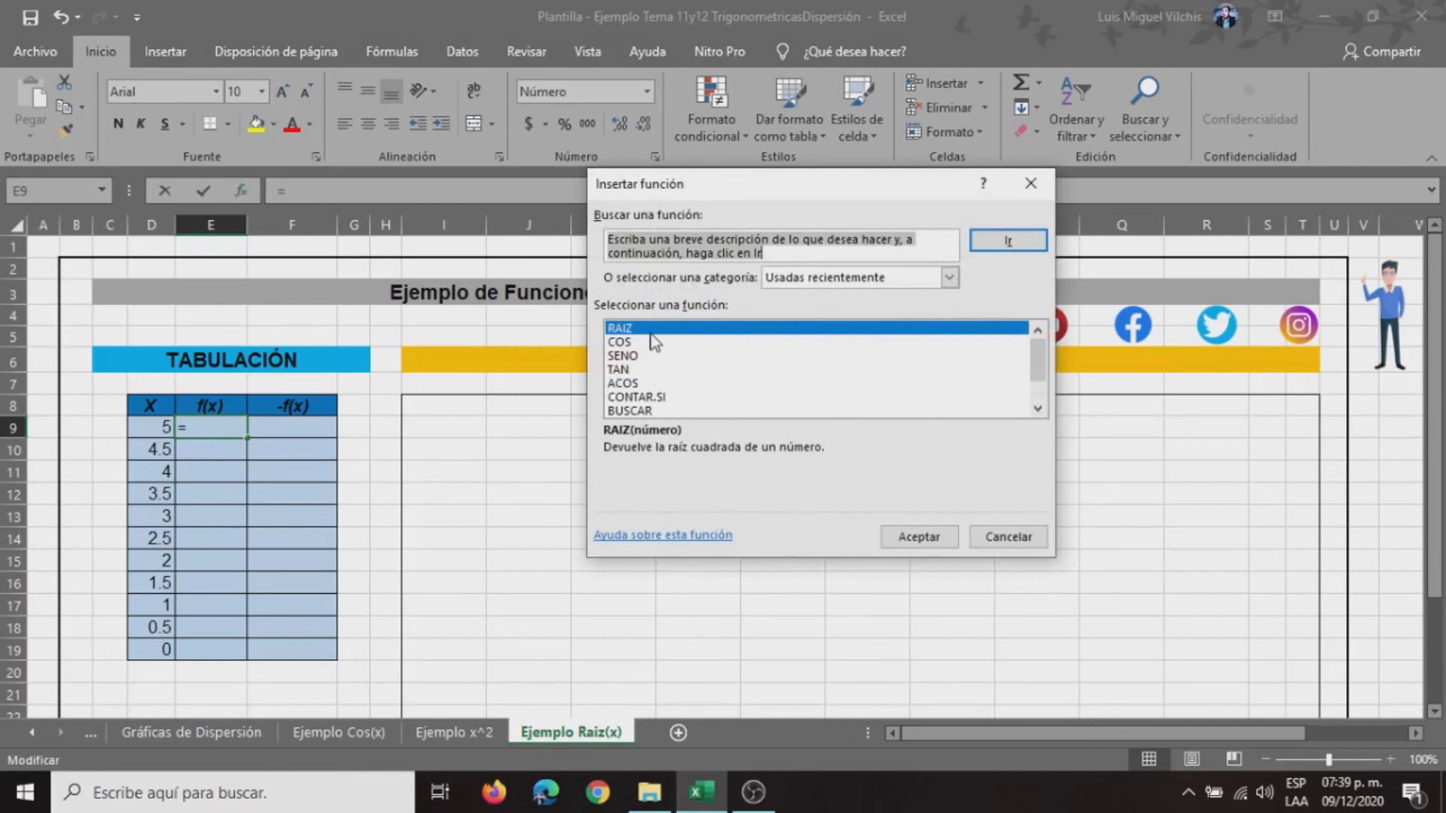
click(620, 329)
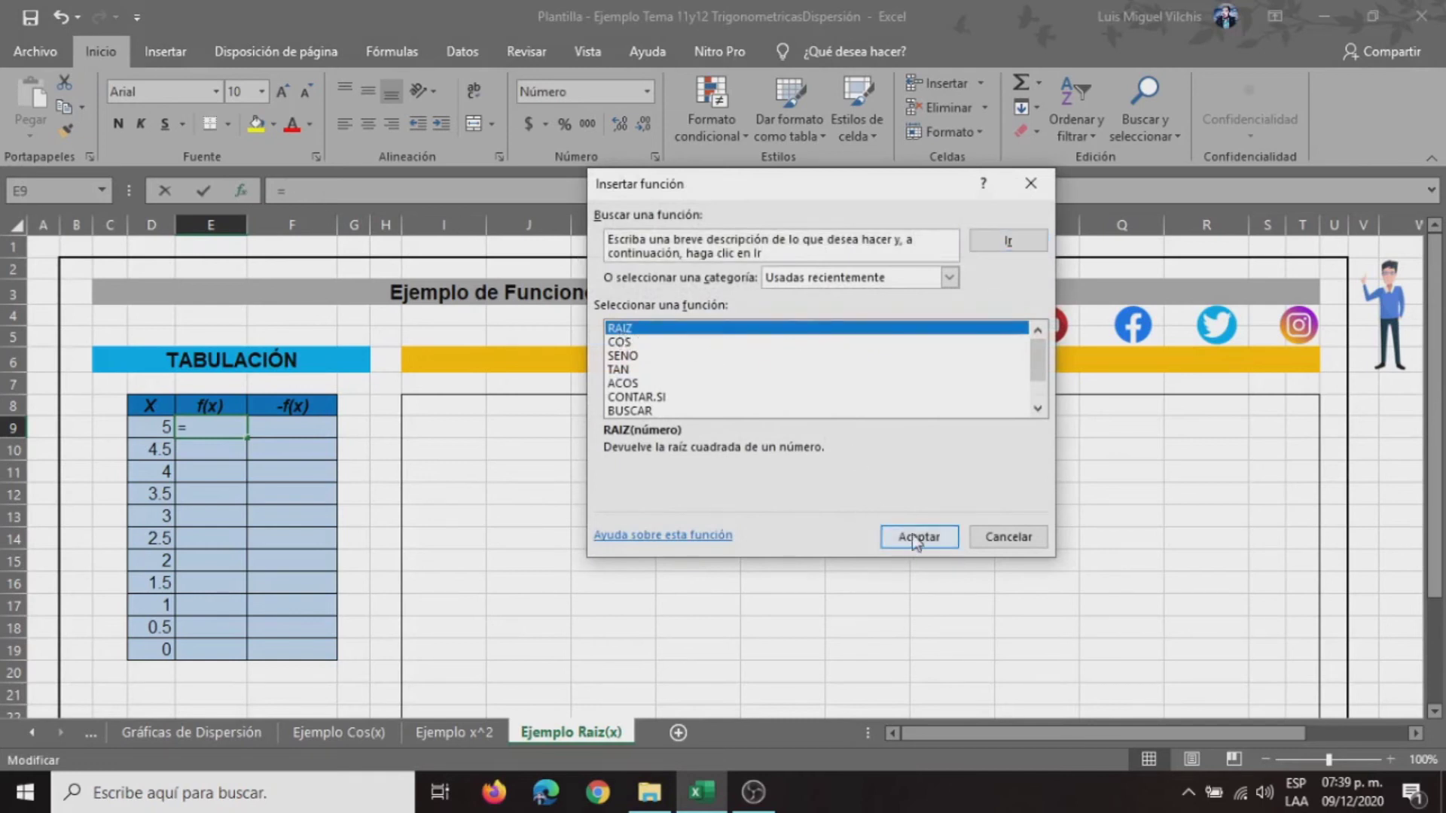
click(913, 536)
drag(741, 263, 789, 265)
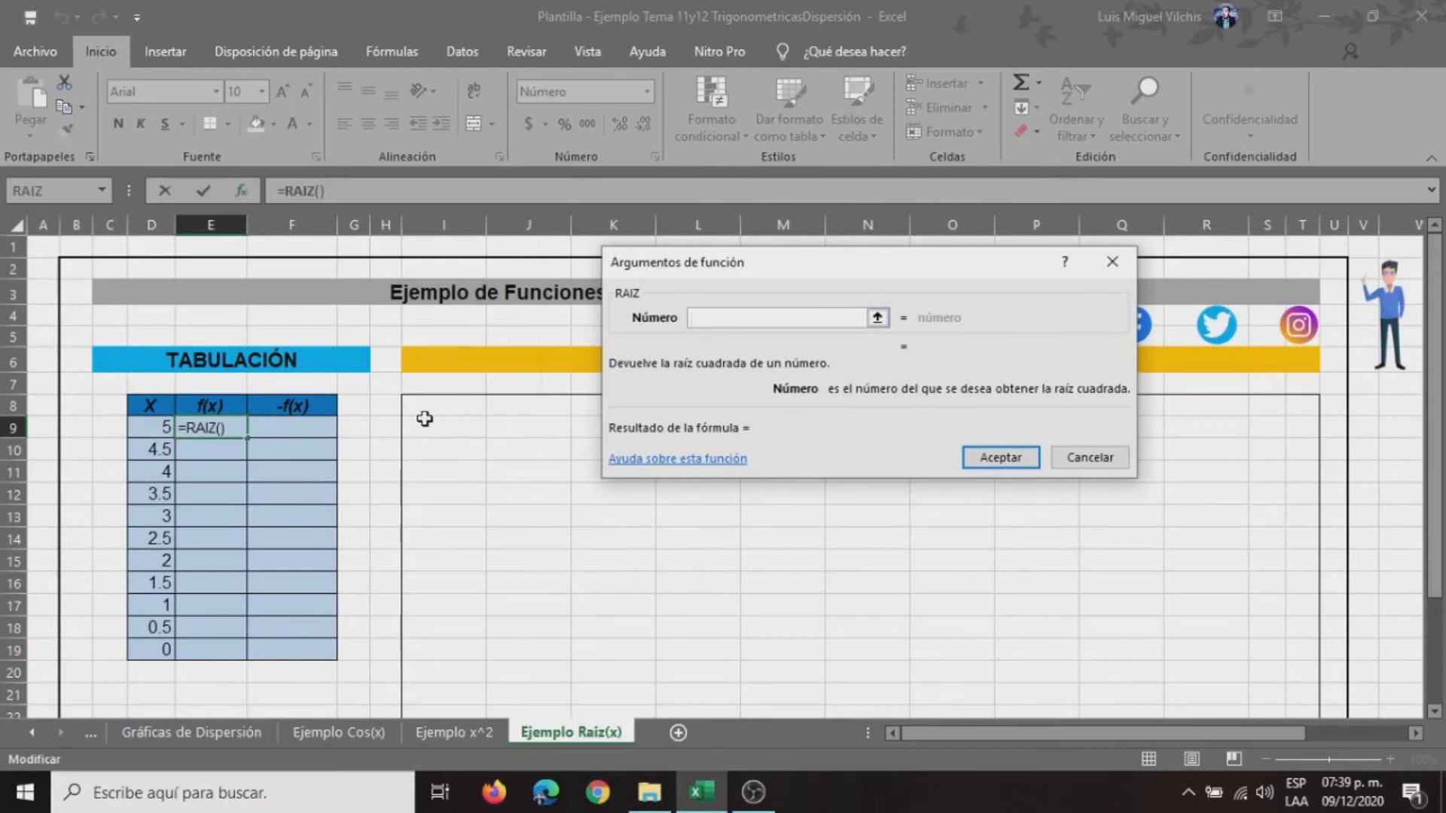
click(161, 428)
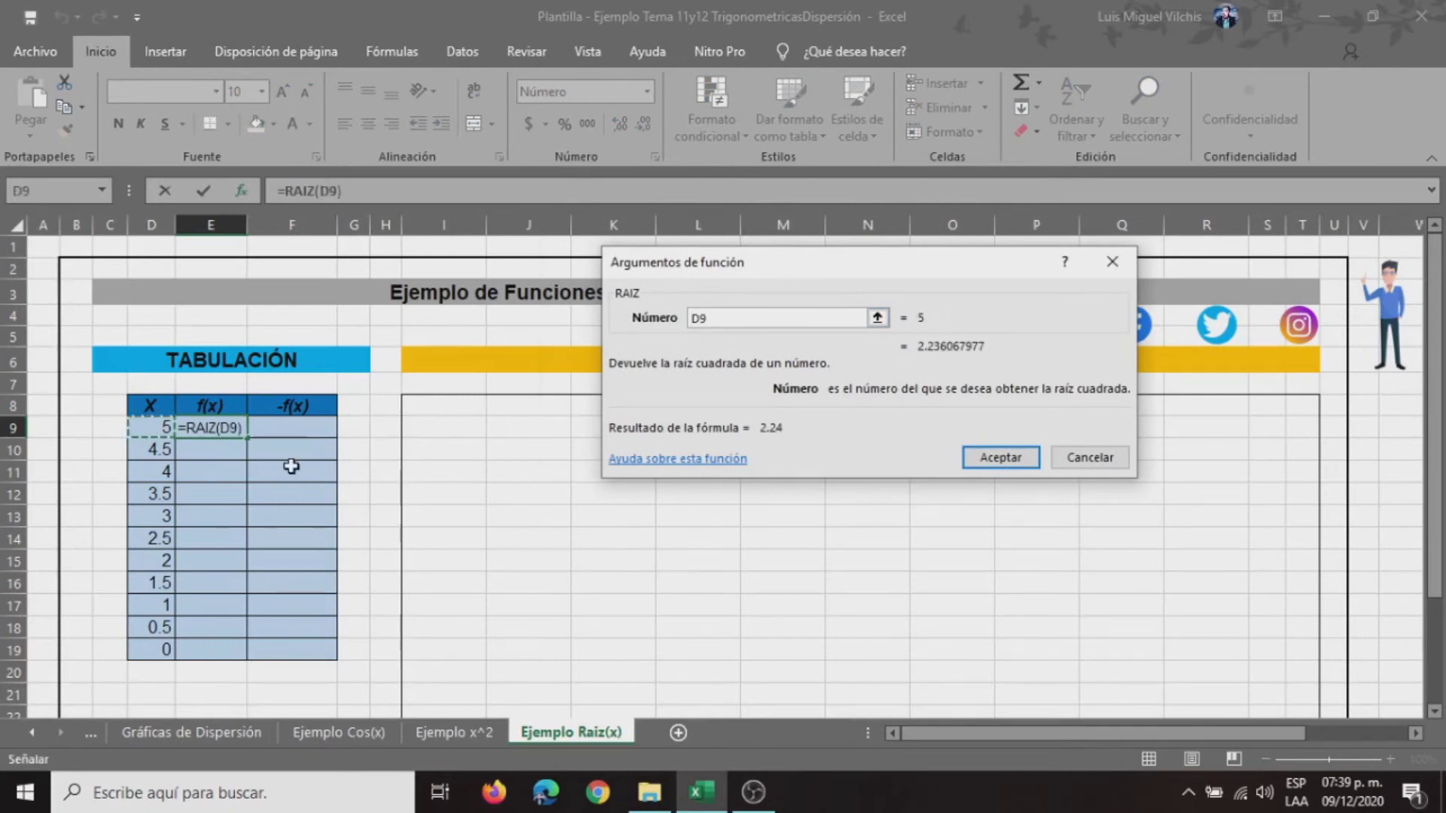
click(1002, 459)
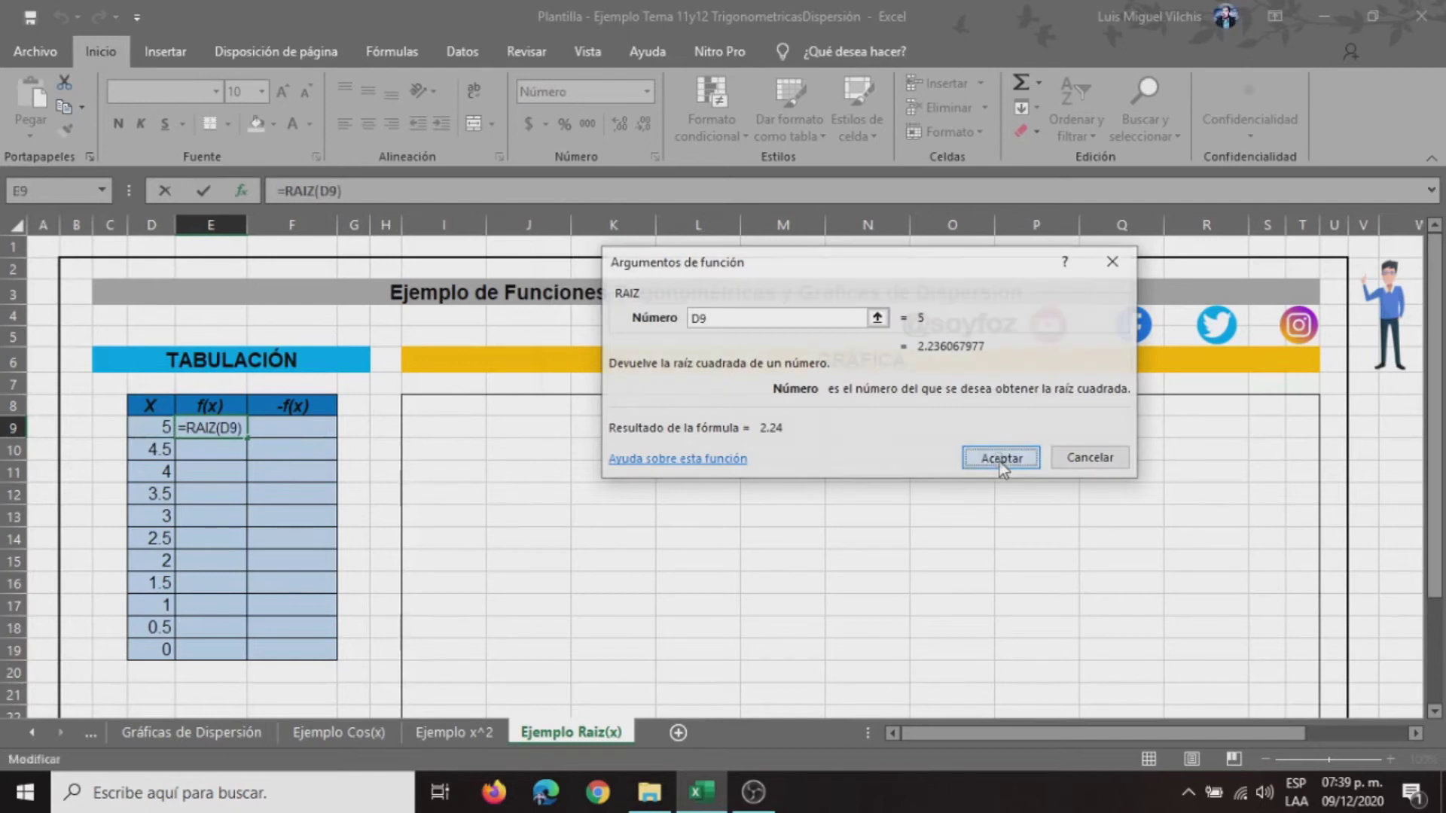
drag(248, 438, 248, 660)
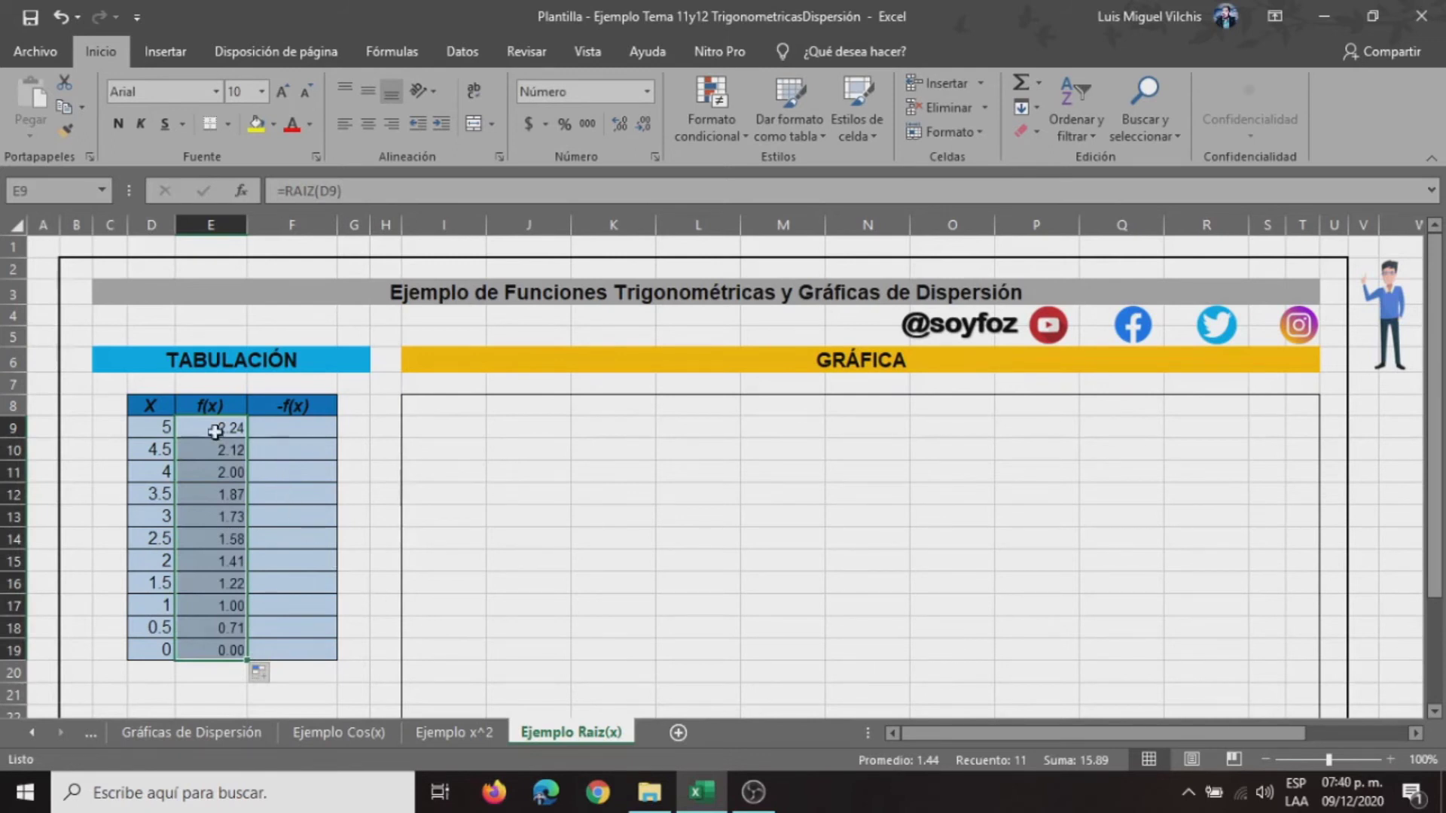
- Enter =-RAIZ(D9) in F9 and fill it down to F19, giving -2.24 to 0.00
click(295, 428)
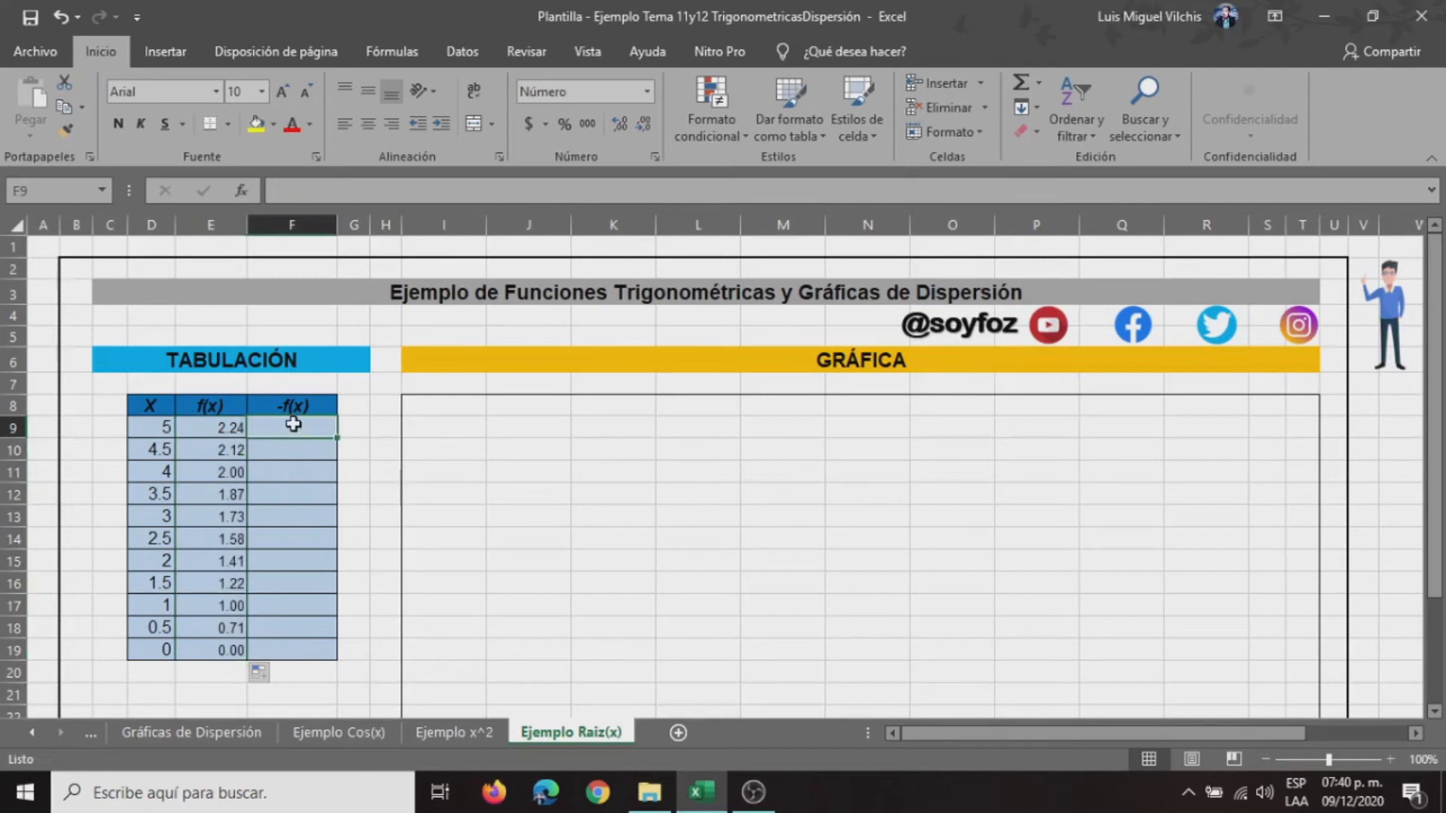
click(313, 188)
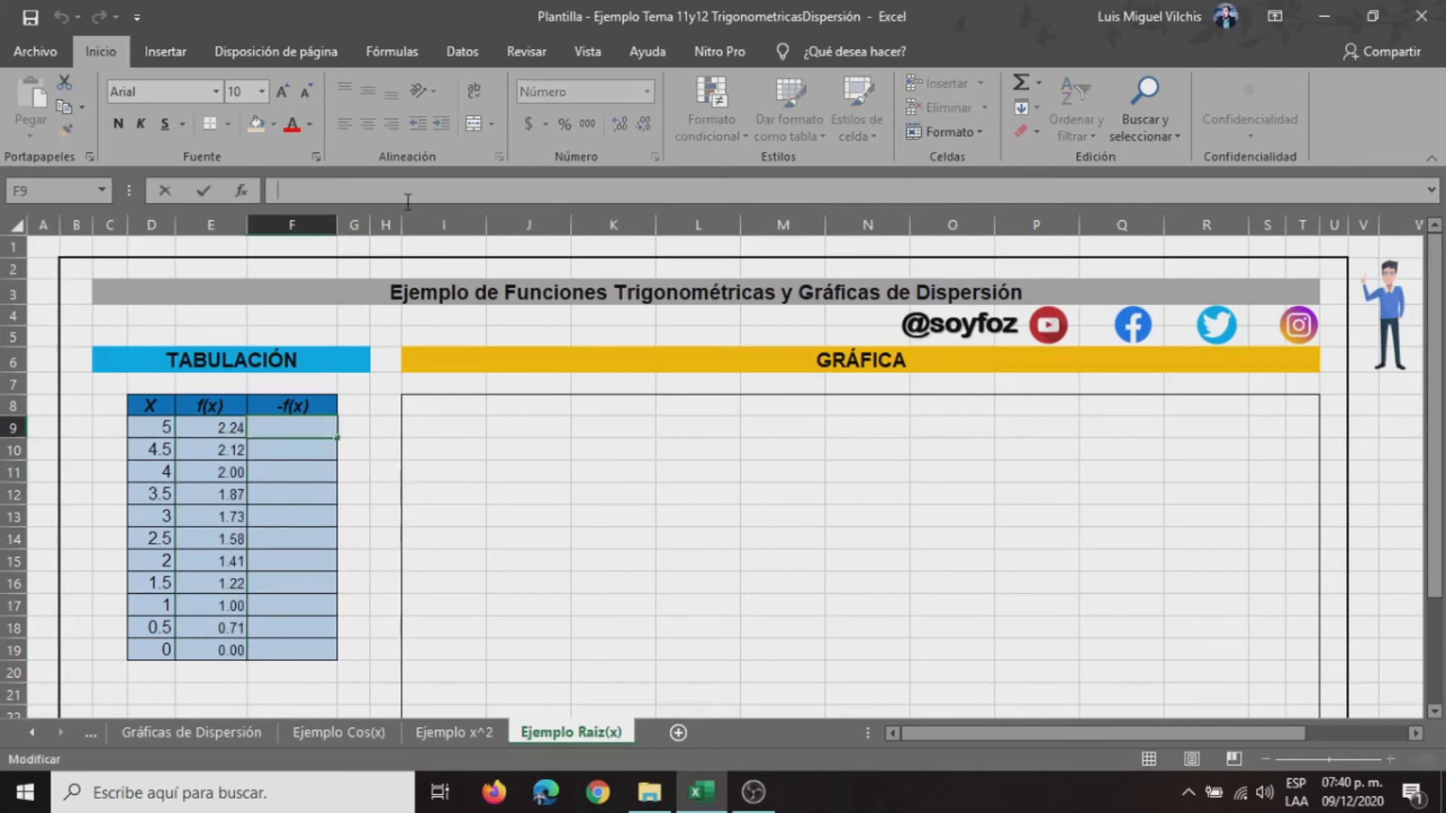
text(=)
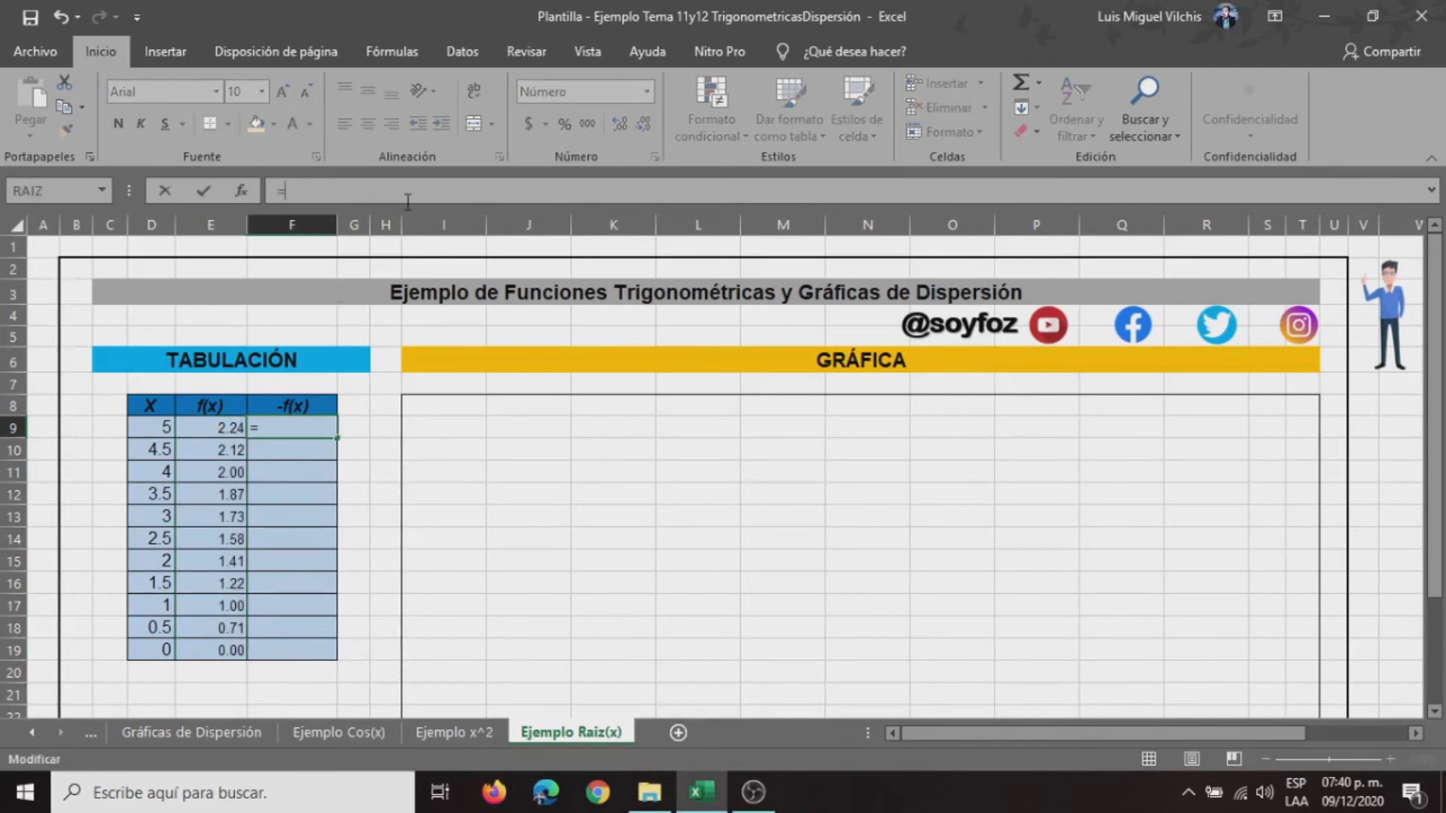
text(-)
text(RAIZ)
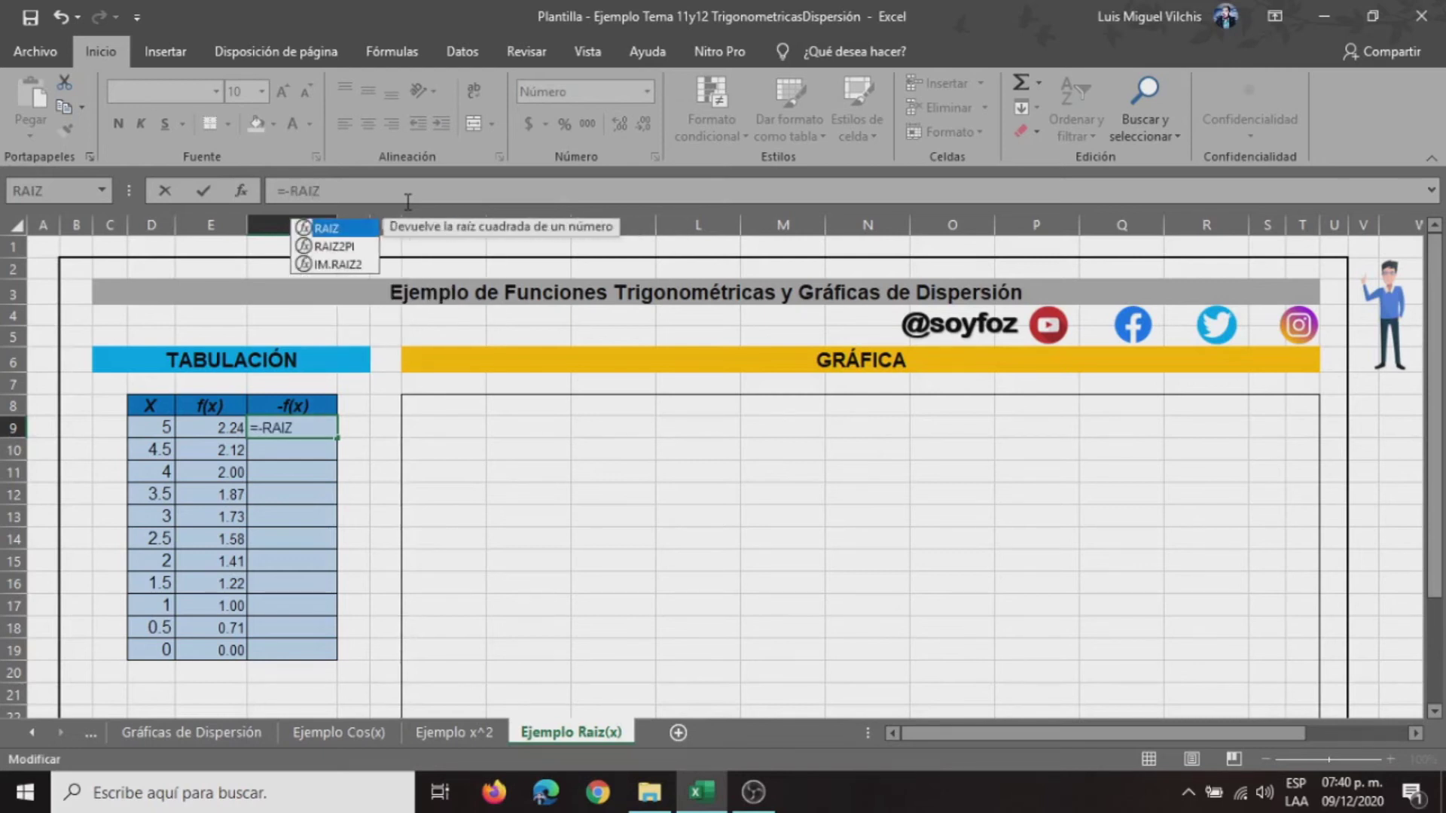
text(()
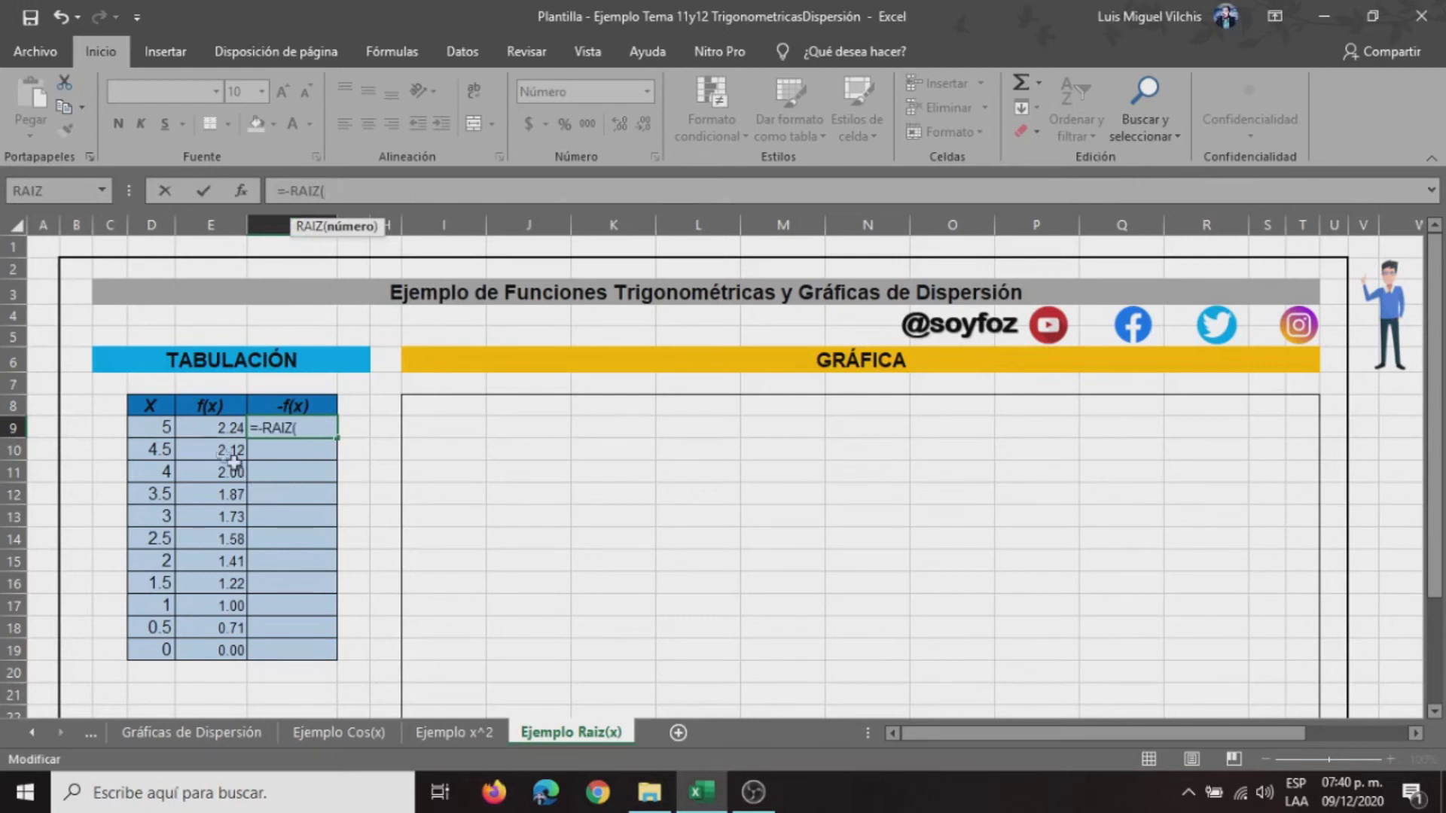
click(158, 426)
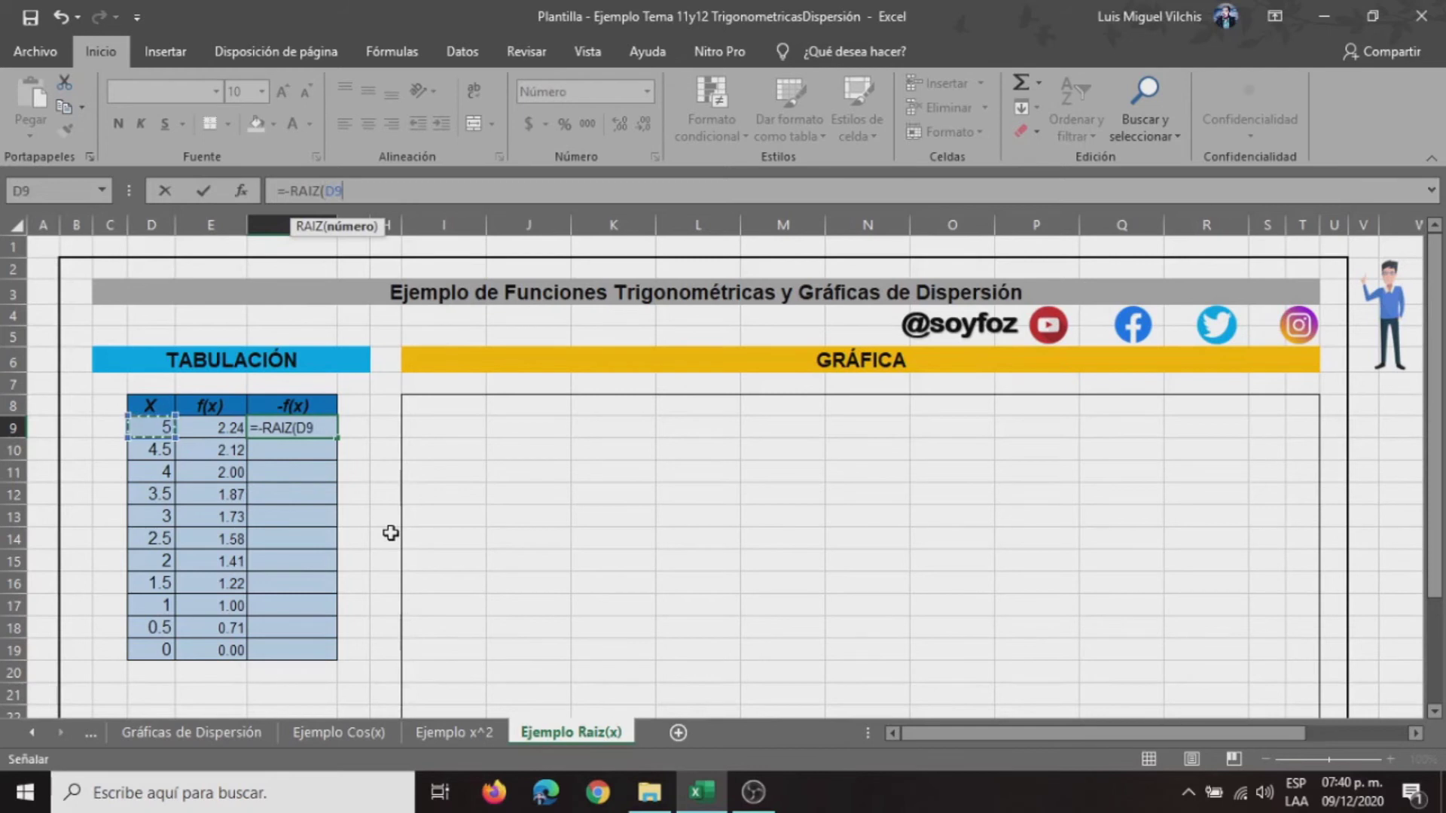
text())
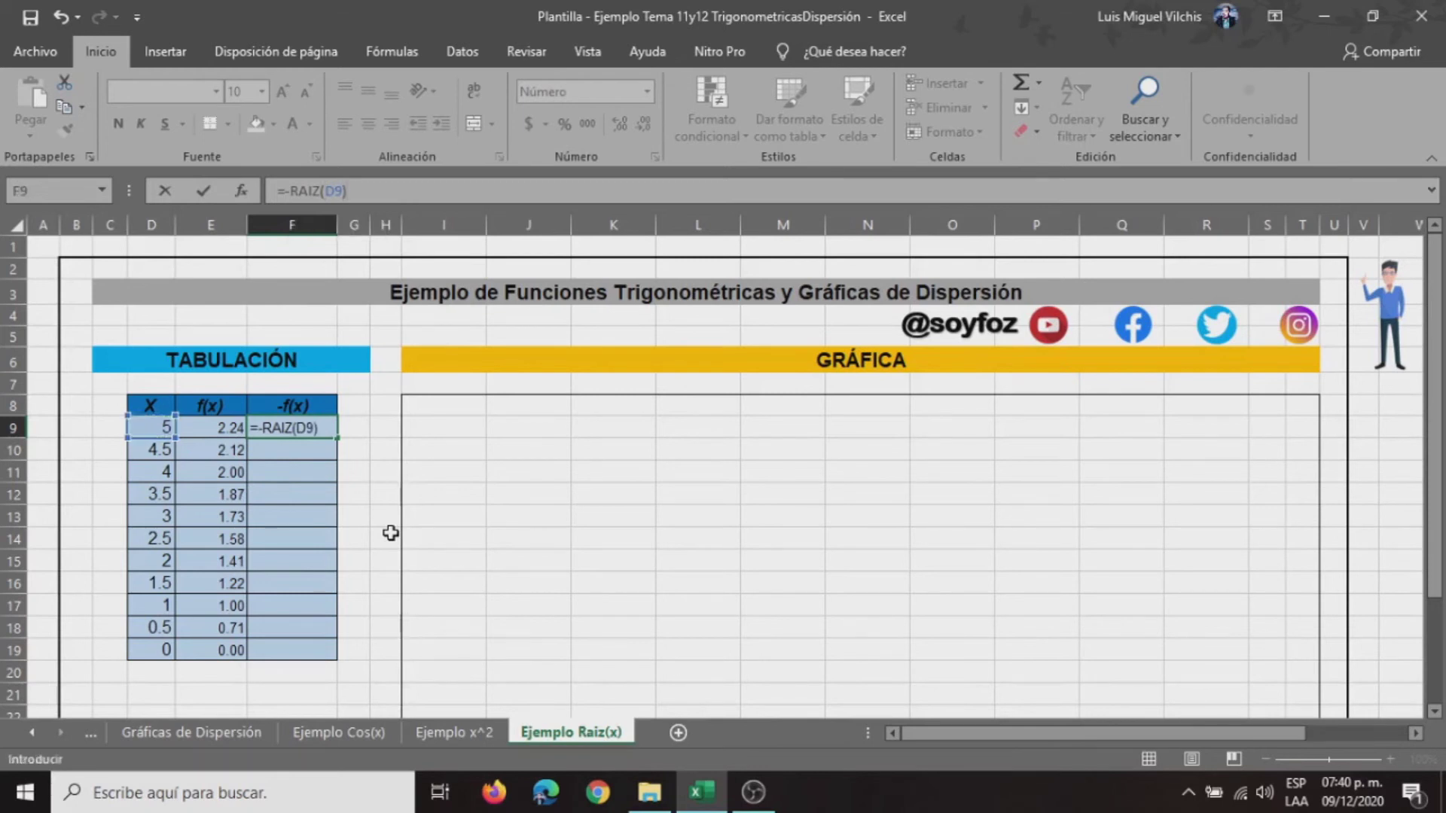
key(Return)
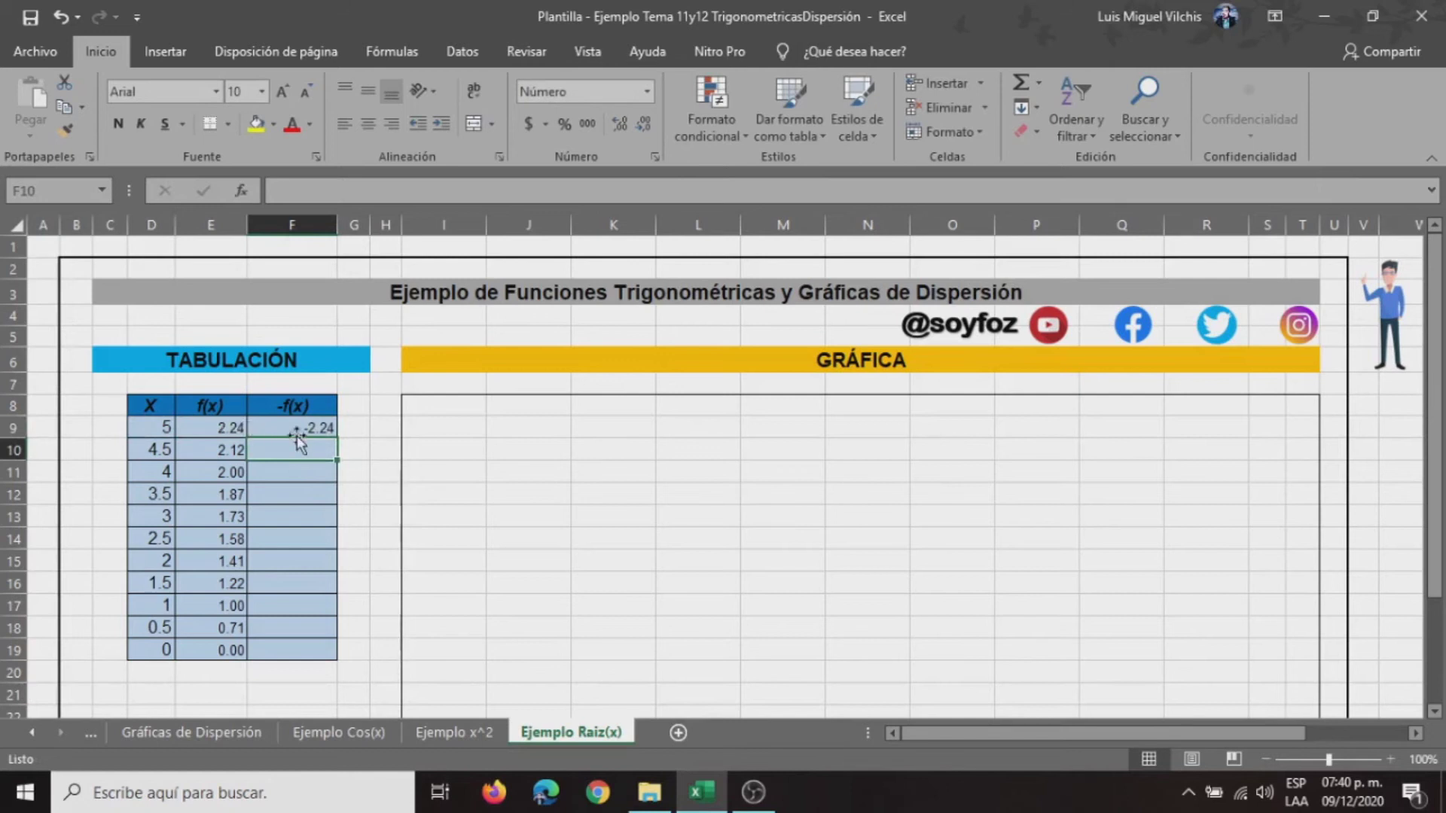
click(296, 430)
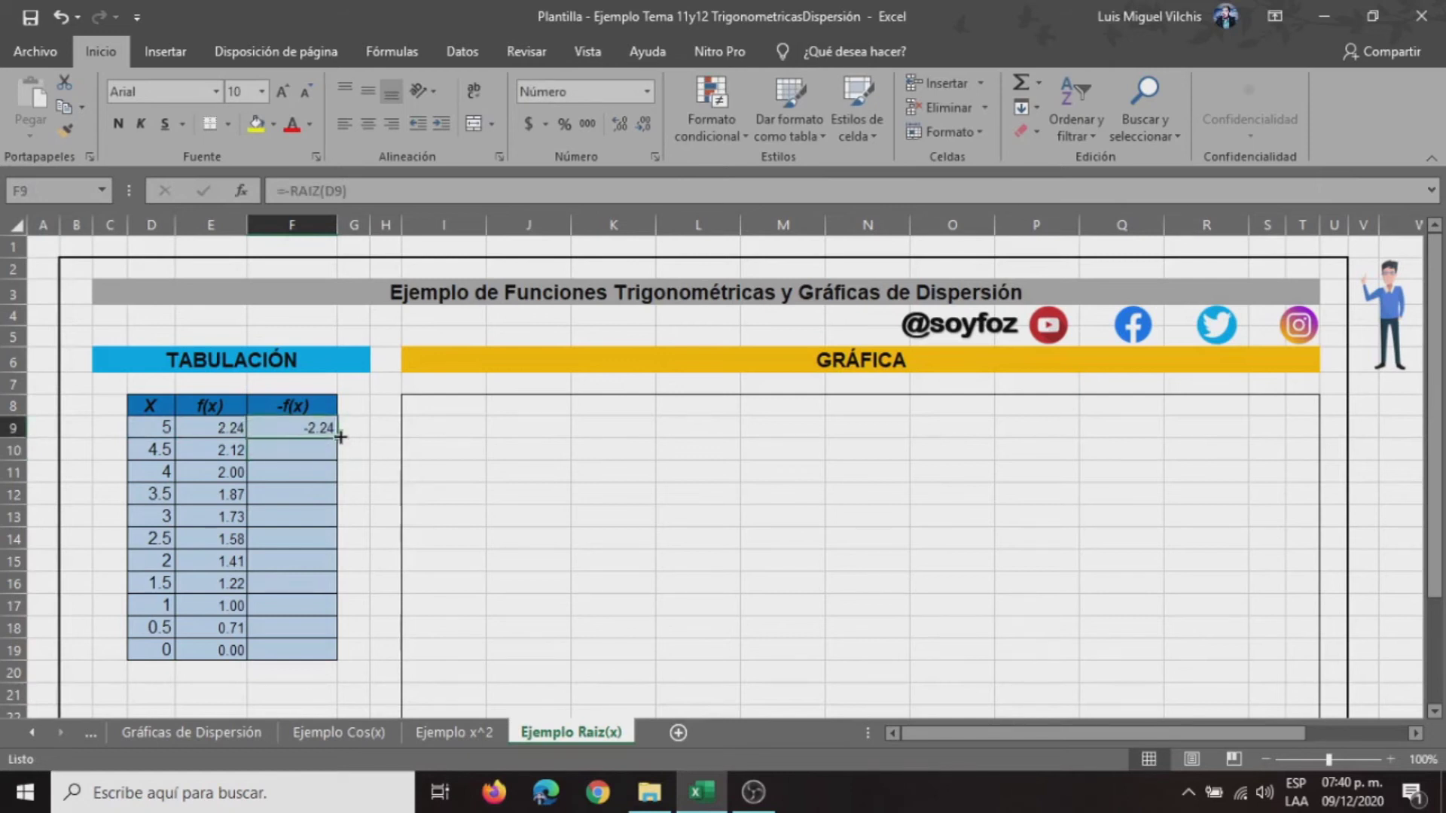
drag(341, 437, 335, 652)
click(367, 545)
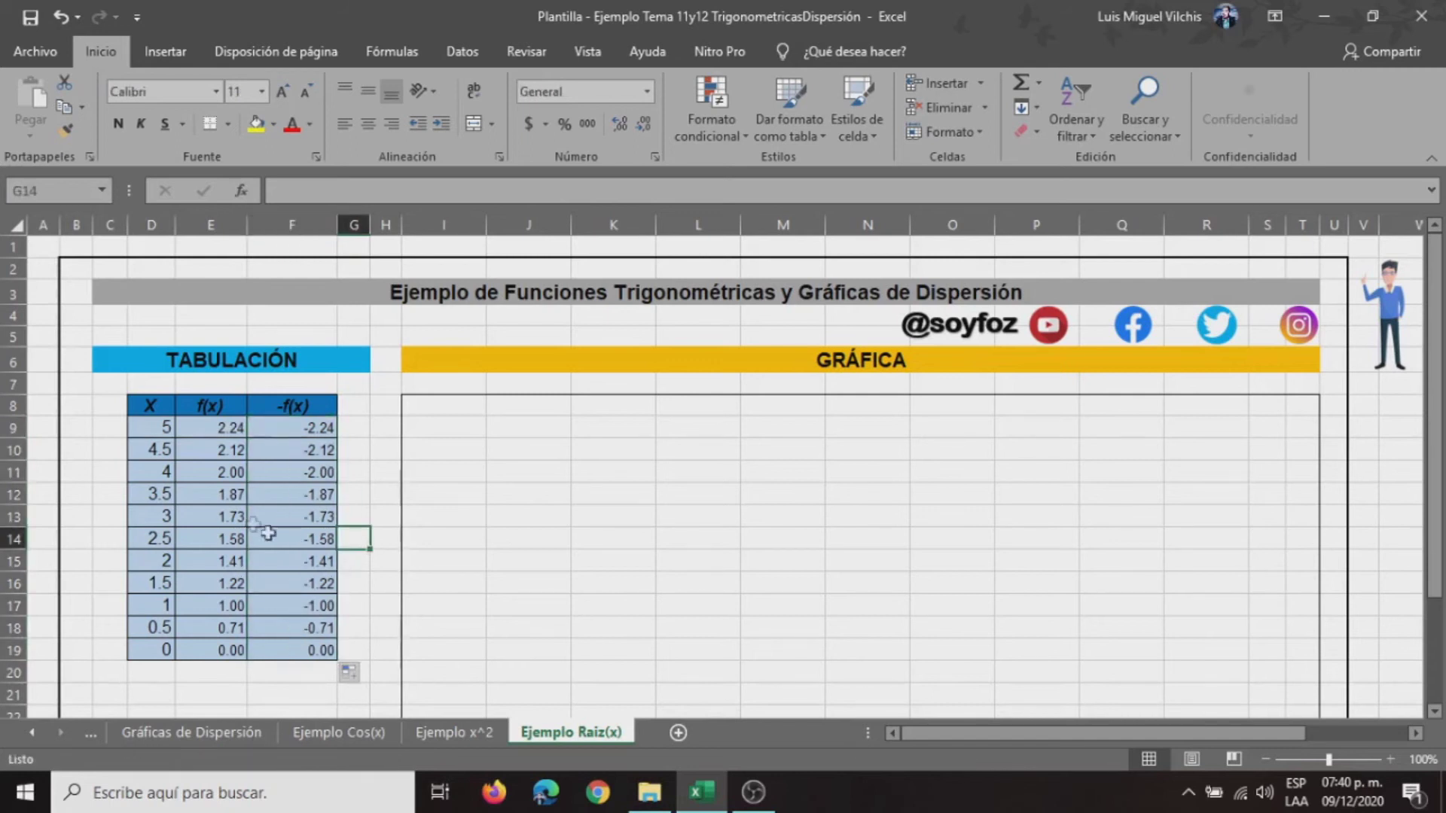
- Select the D8:F19 table of X, f(x) and -f(x) for charting
click(212, 425)
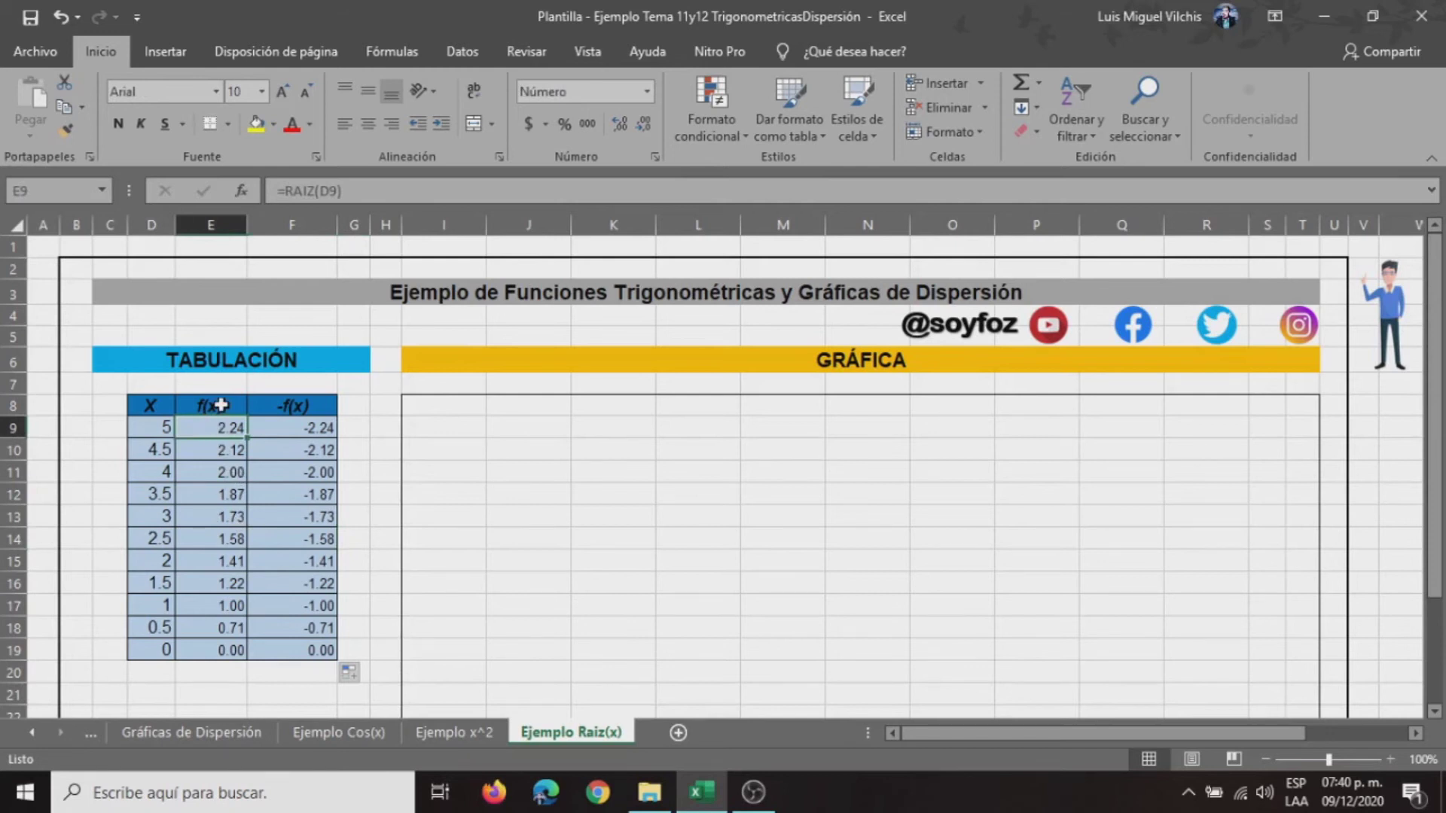
click(150, 407)
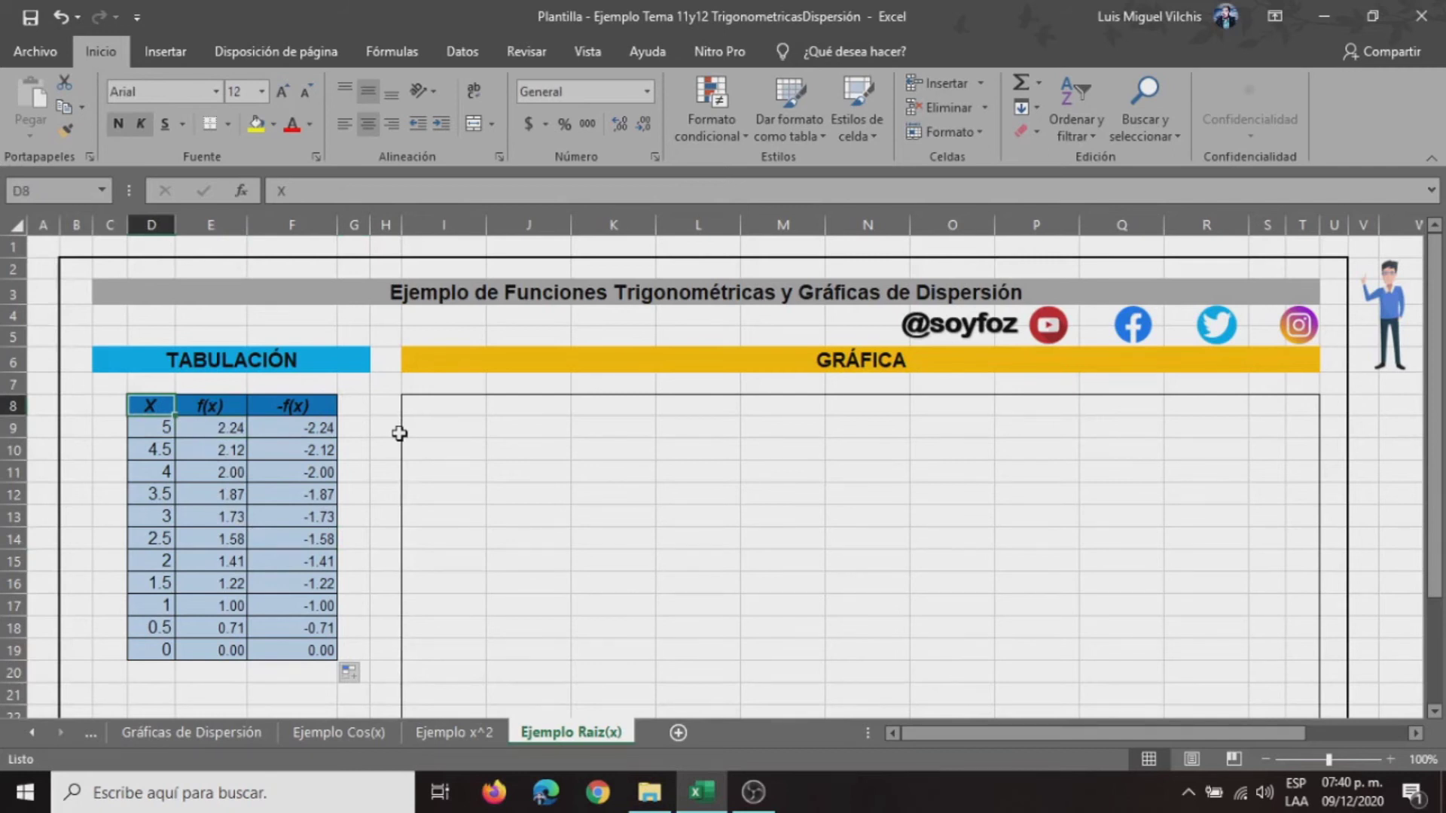
key(shift+Right)
key(shift+Right)
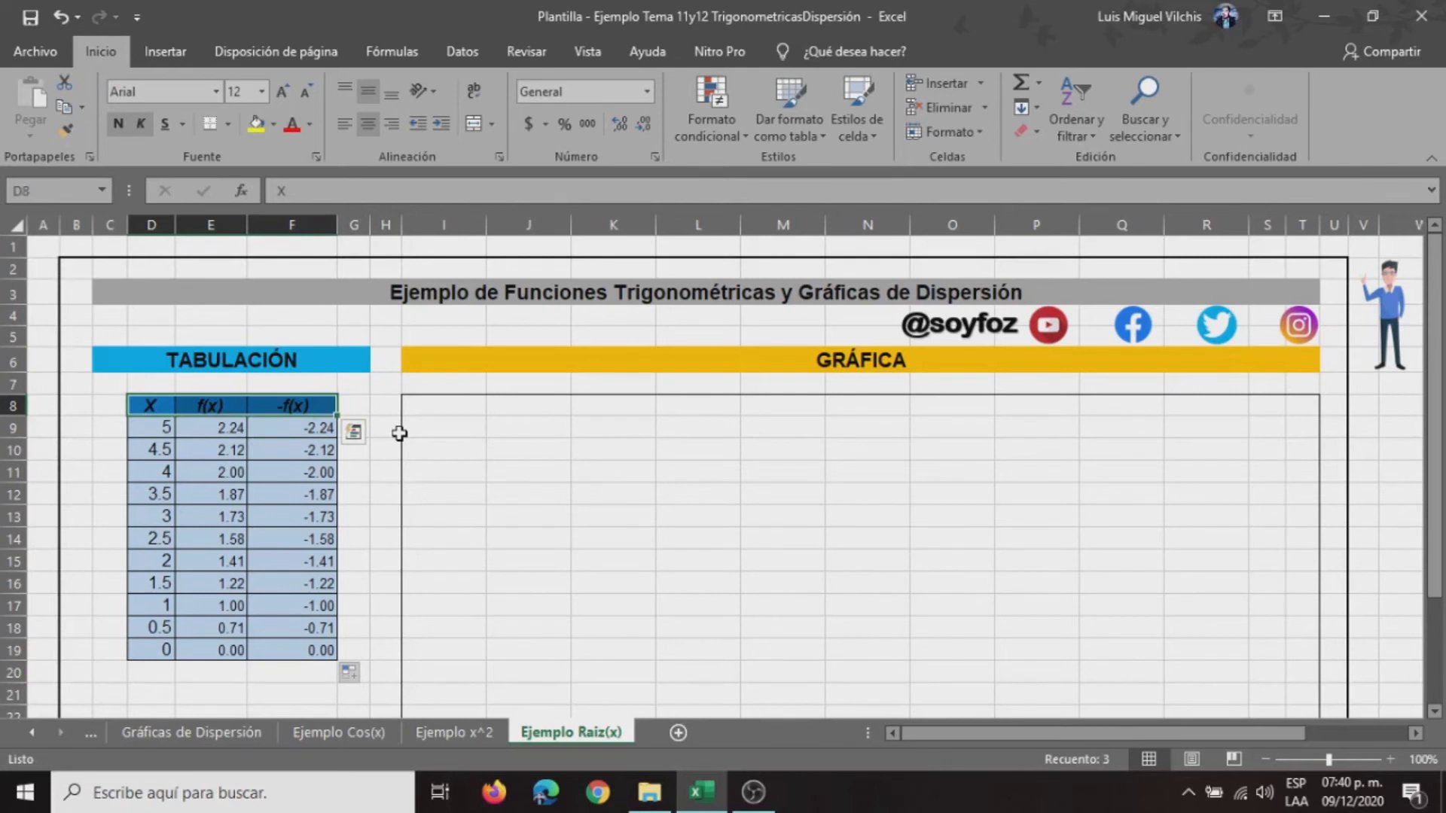
key(shift+Down)
key(shift+Down)
key(shift+Down)
key(shift+Down)
key(shift+Down)
key(shift+Down)
key(shift+Down)
key(shift+Down)
key(shift+Down)
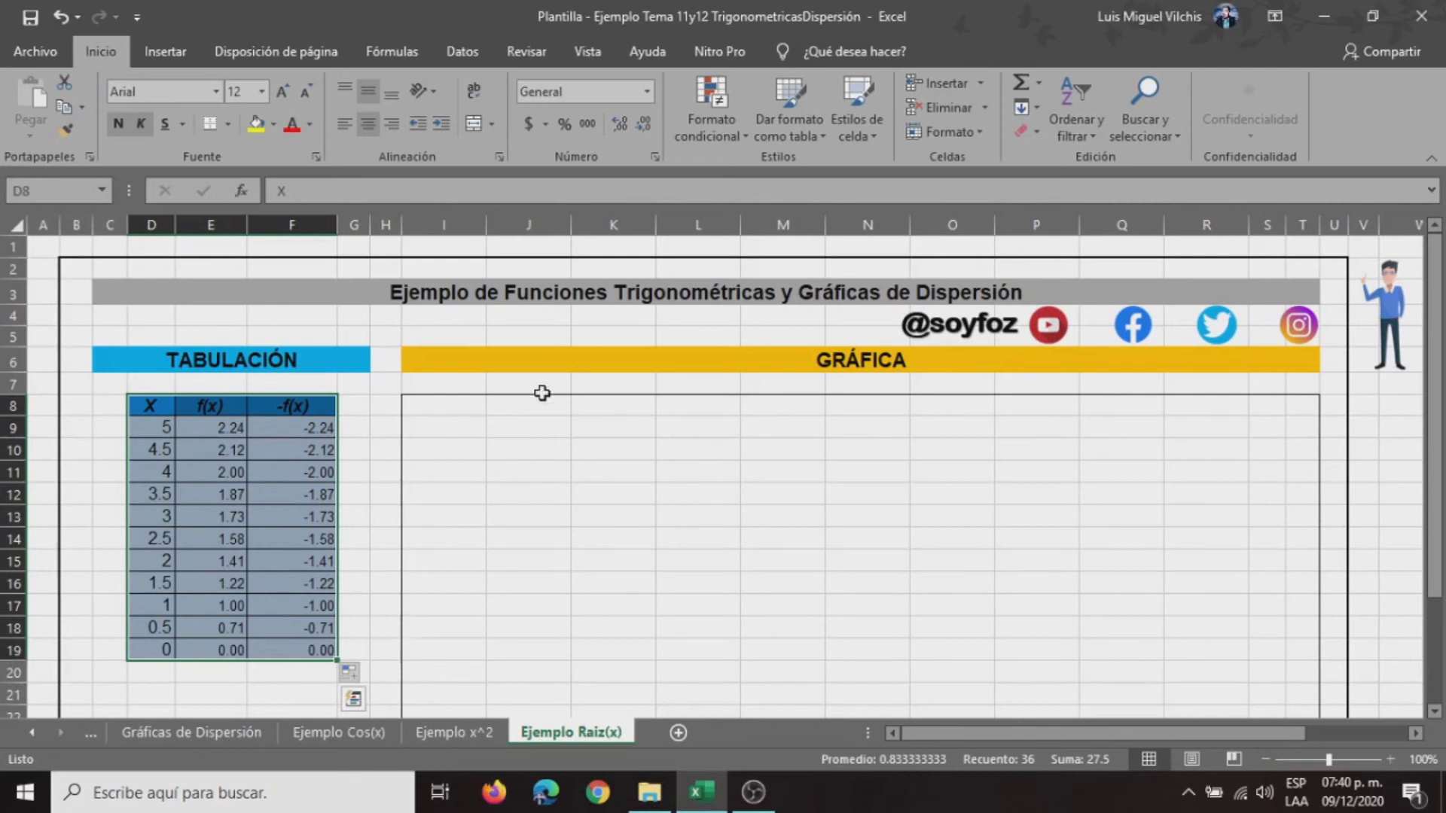
click(176, 58)
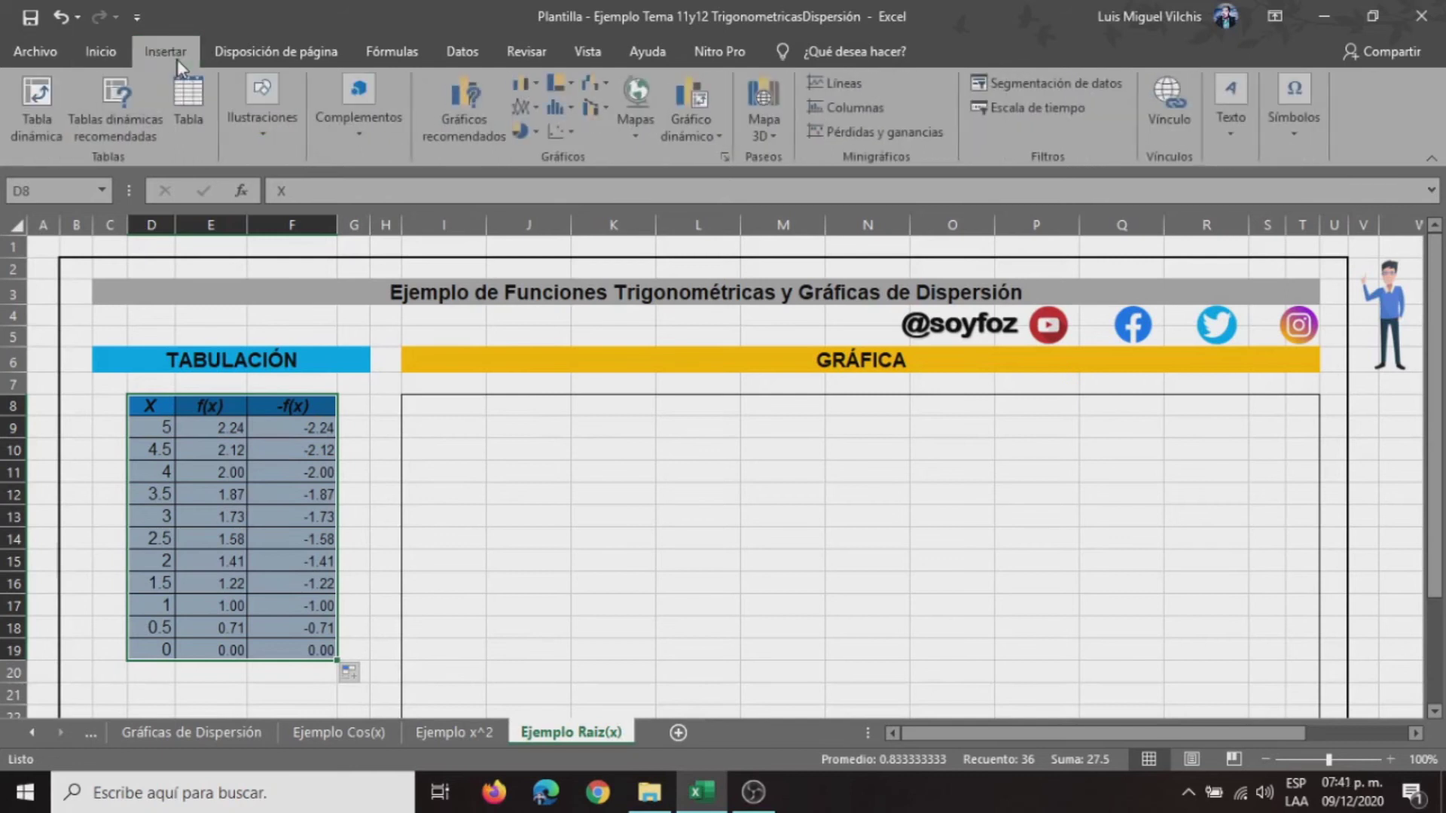
- Choose the XY scatter with straight lines and markers, plotting f(x) and -f(x) against X
click(462, 101)
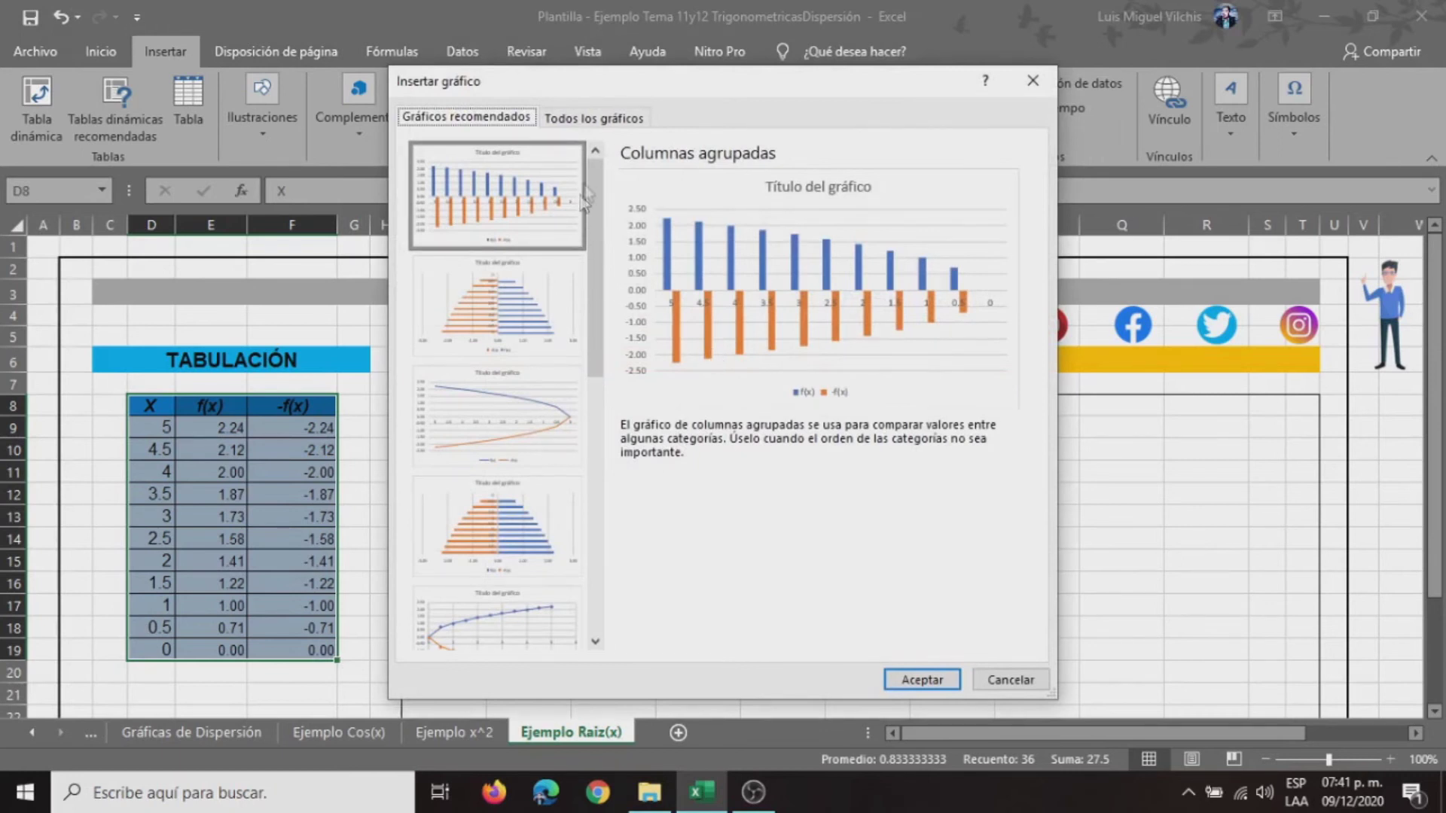
click(612, 119)
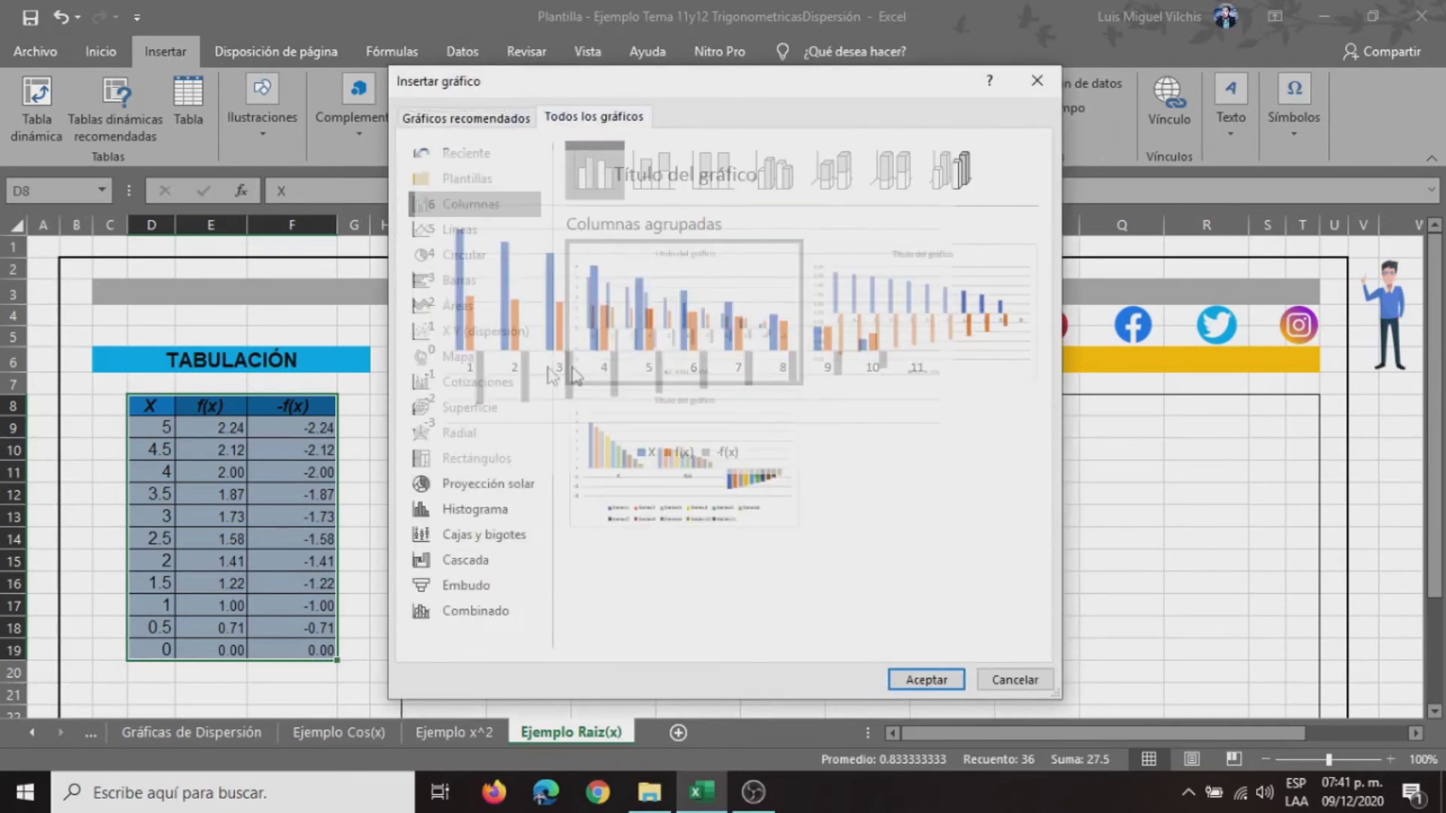
click(456, 338)
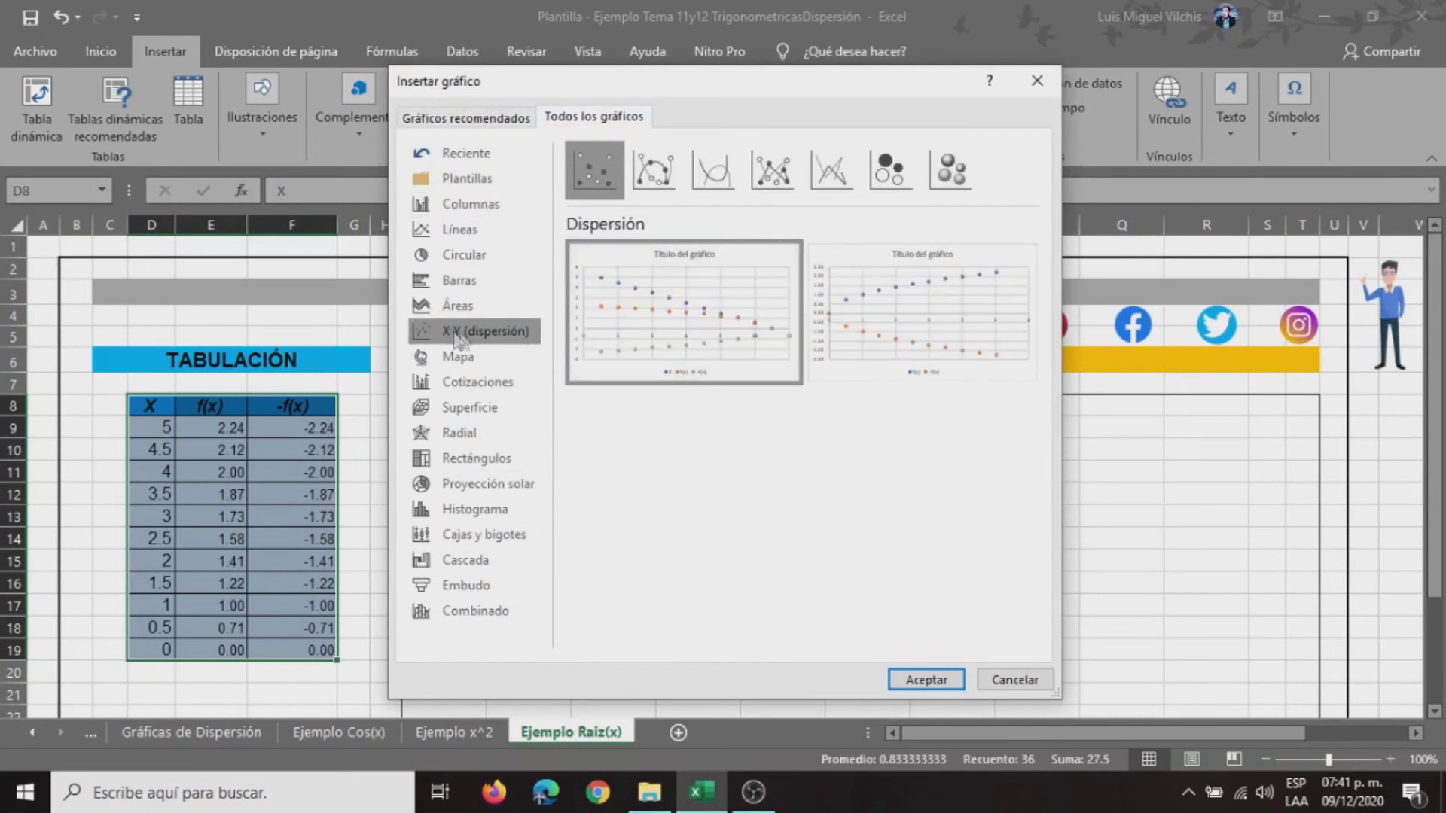
click(770, 167)
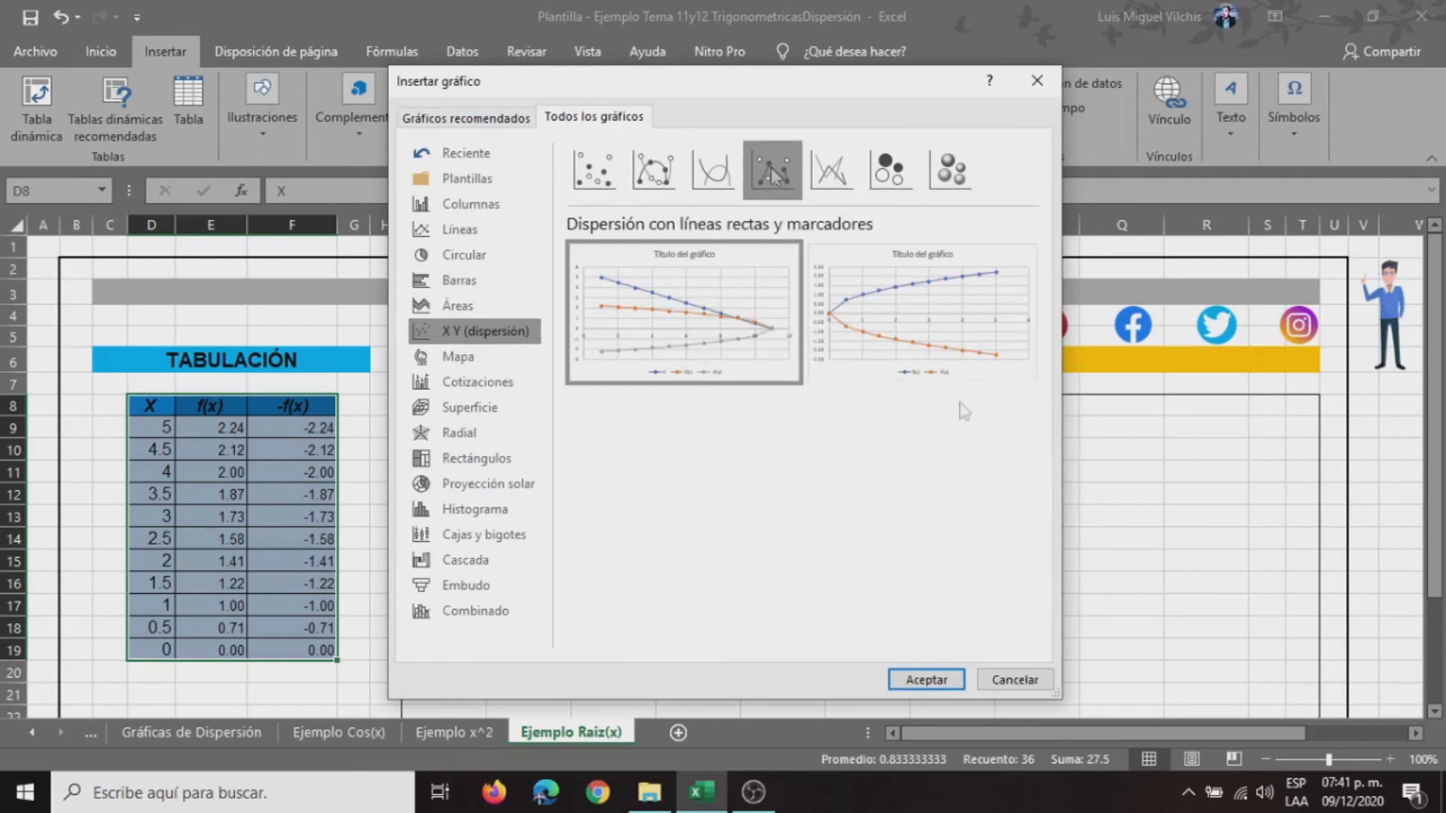
click(929, 331)
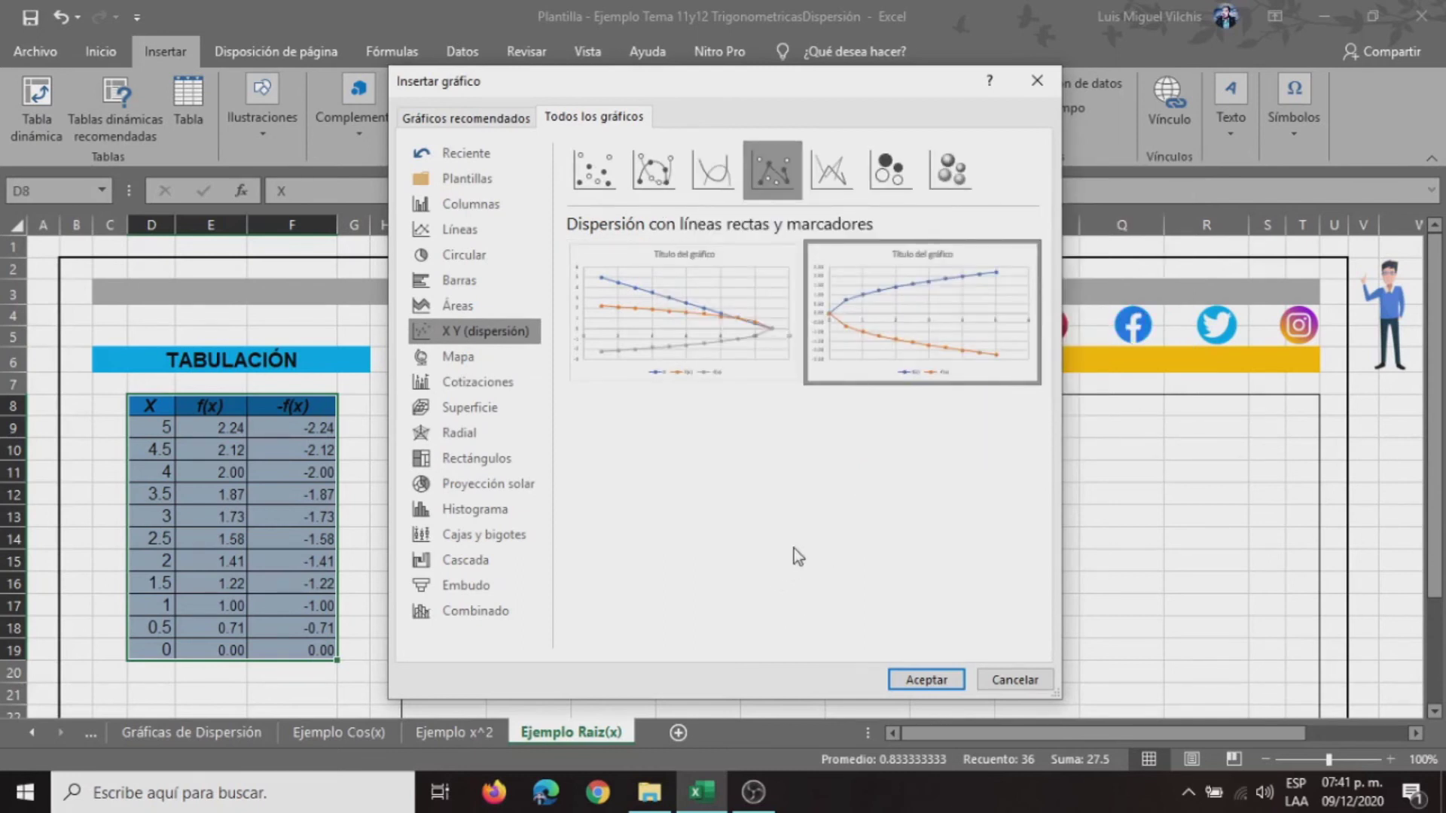
click(892, 169)
mouse_move(684, 312)
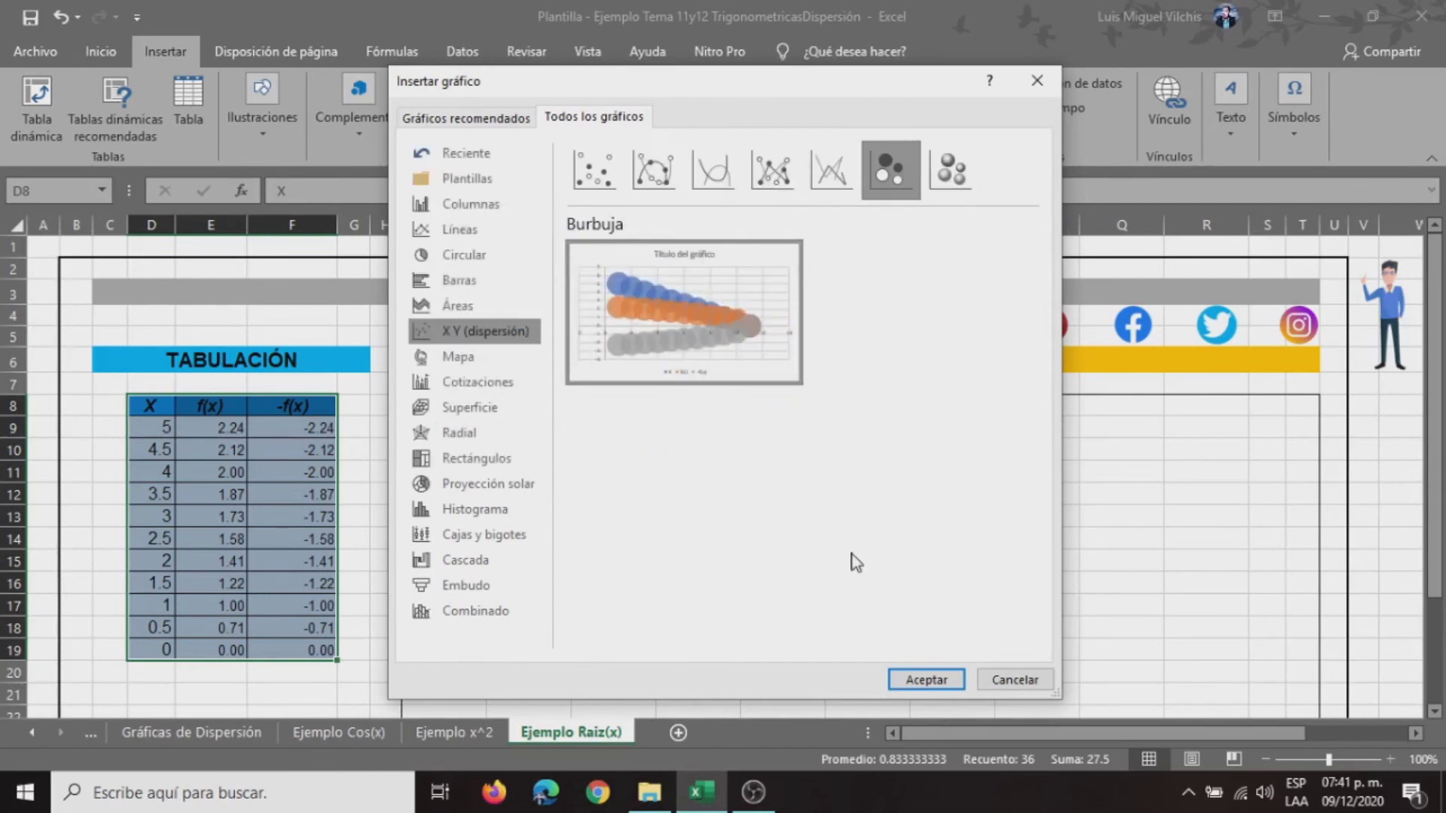
click(835, 171)
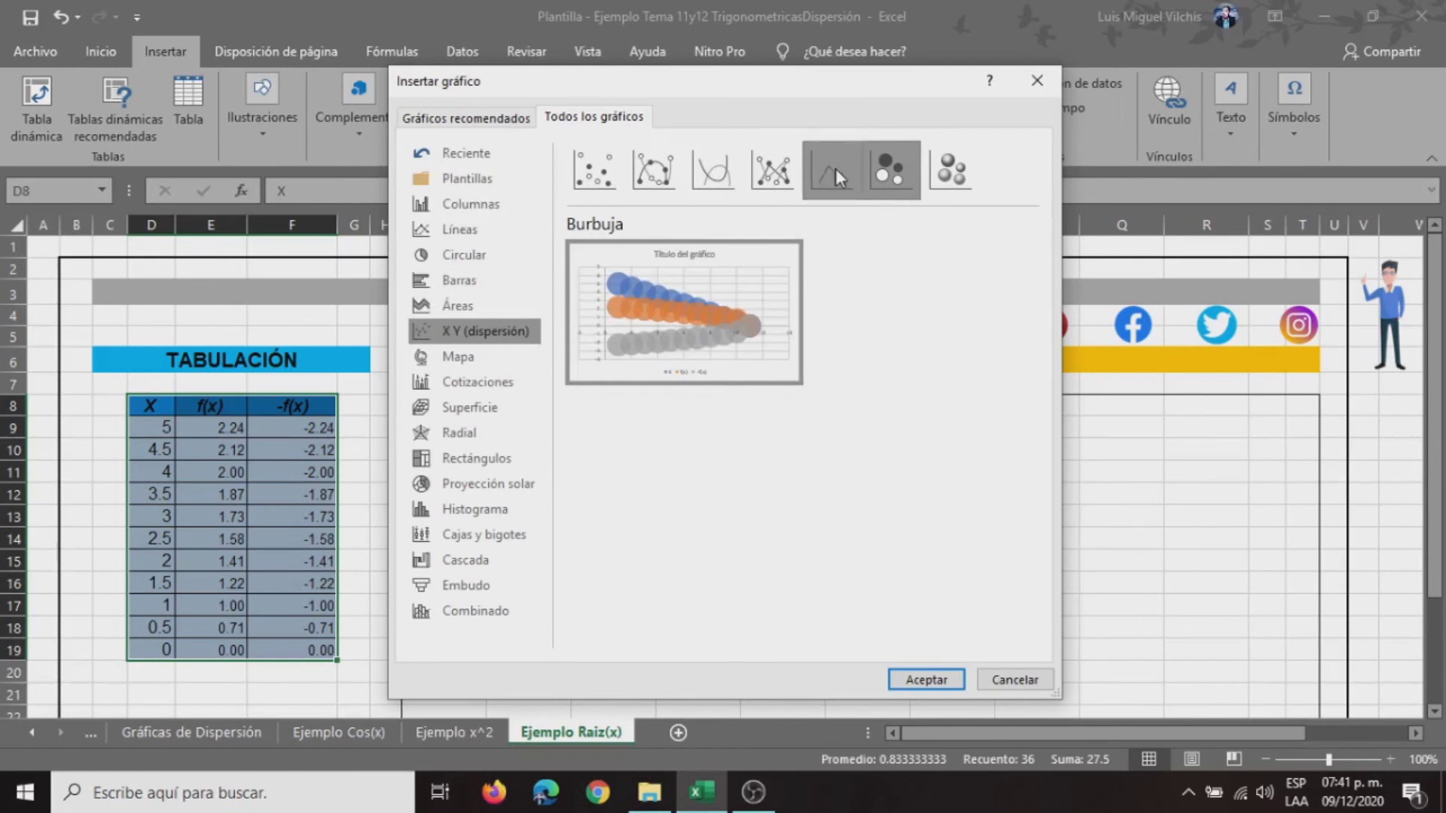
click(785, 167)
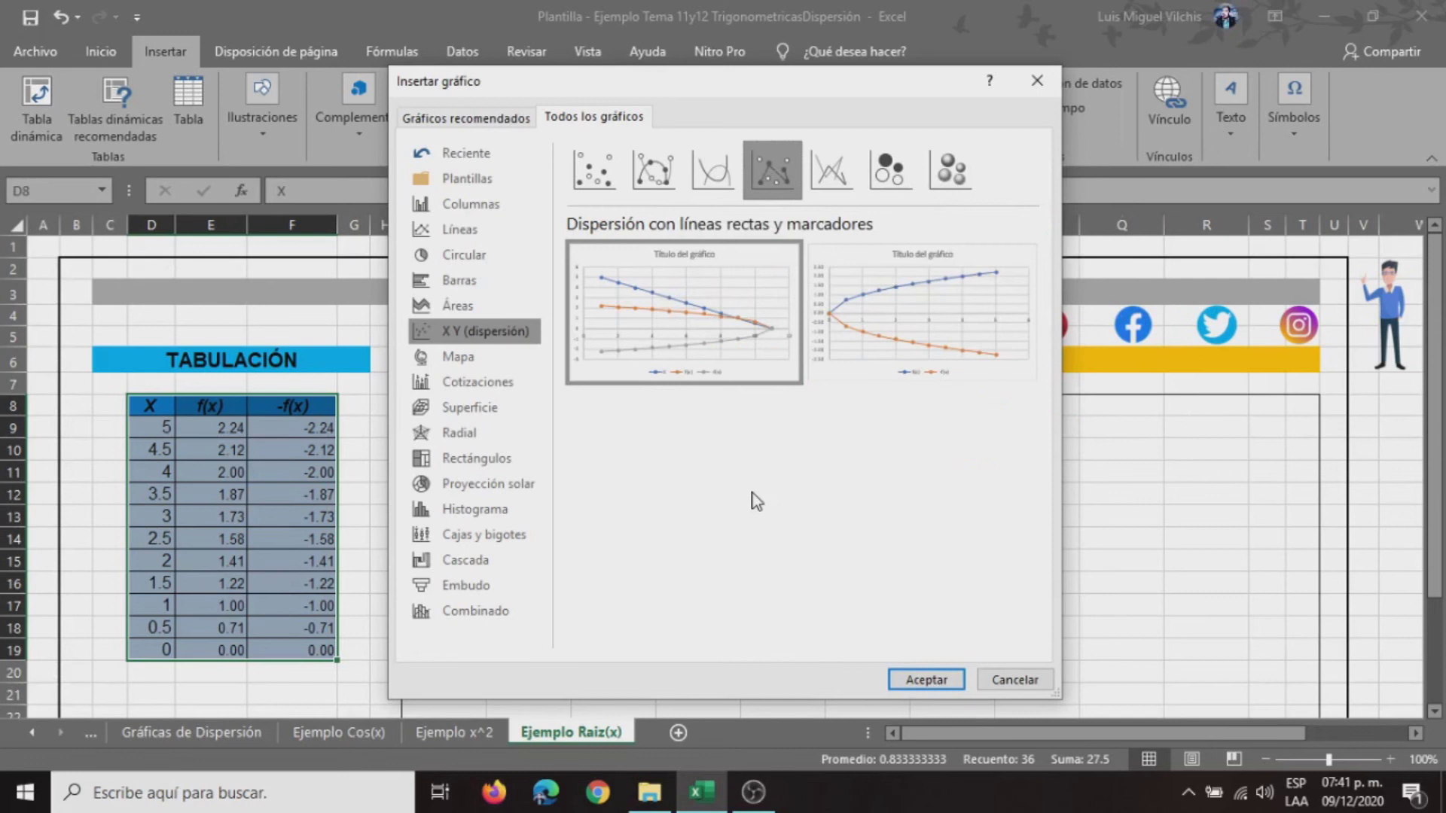
click(944, 302)
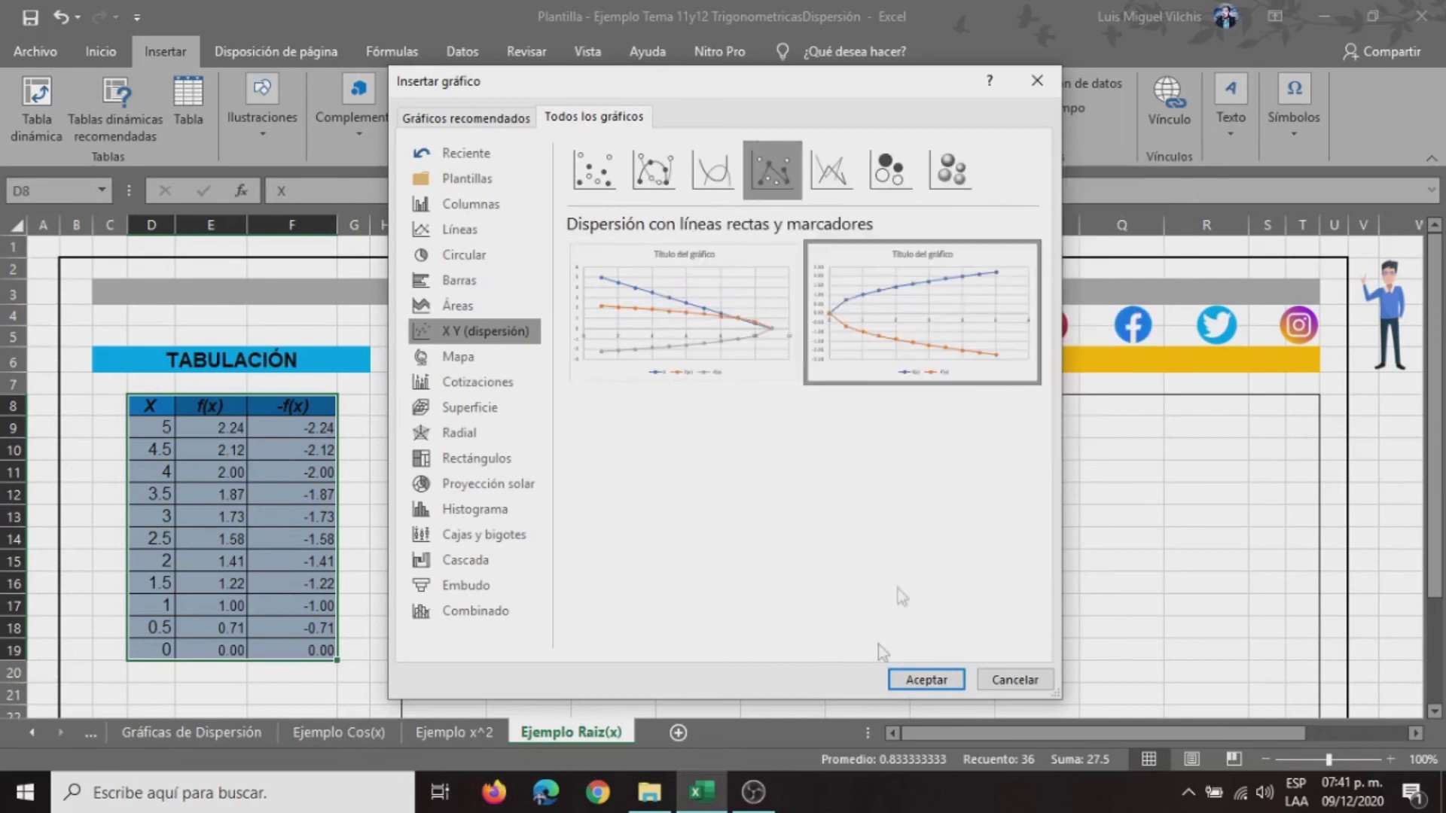
- Insert the scatter chart and fit it inside the GRÁFICA frame, widened to its right edge
click(928, 682)
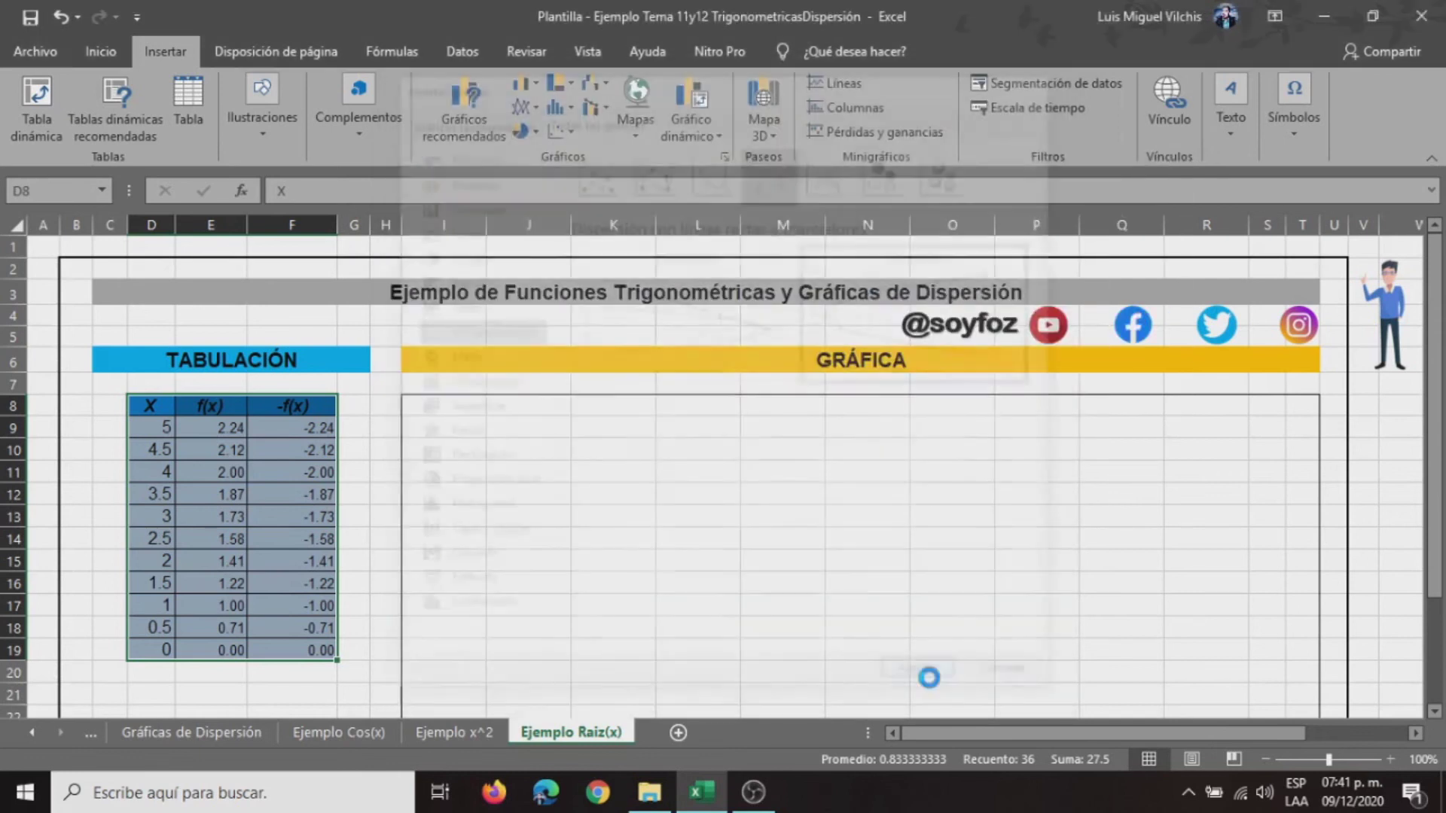
scroll(979, 590, down, 2)
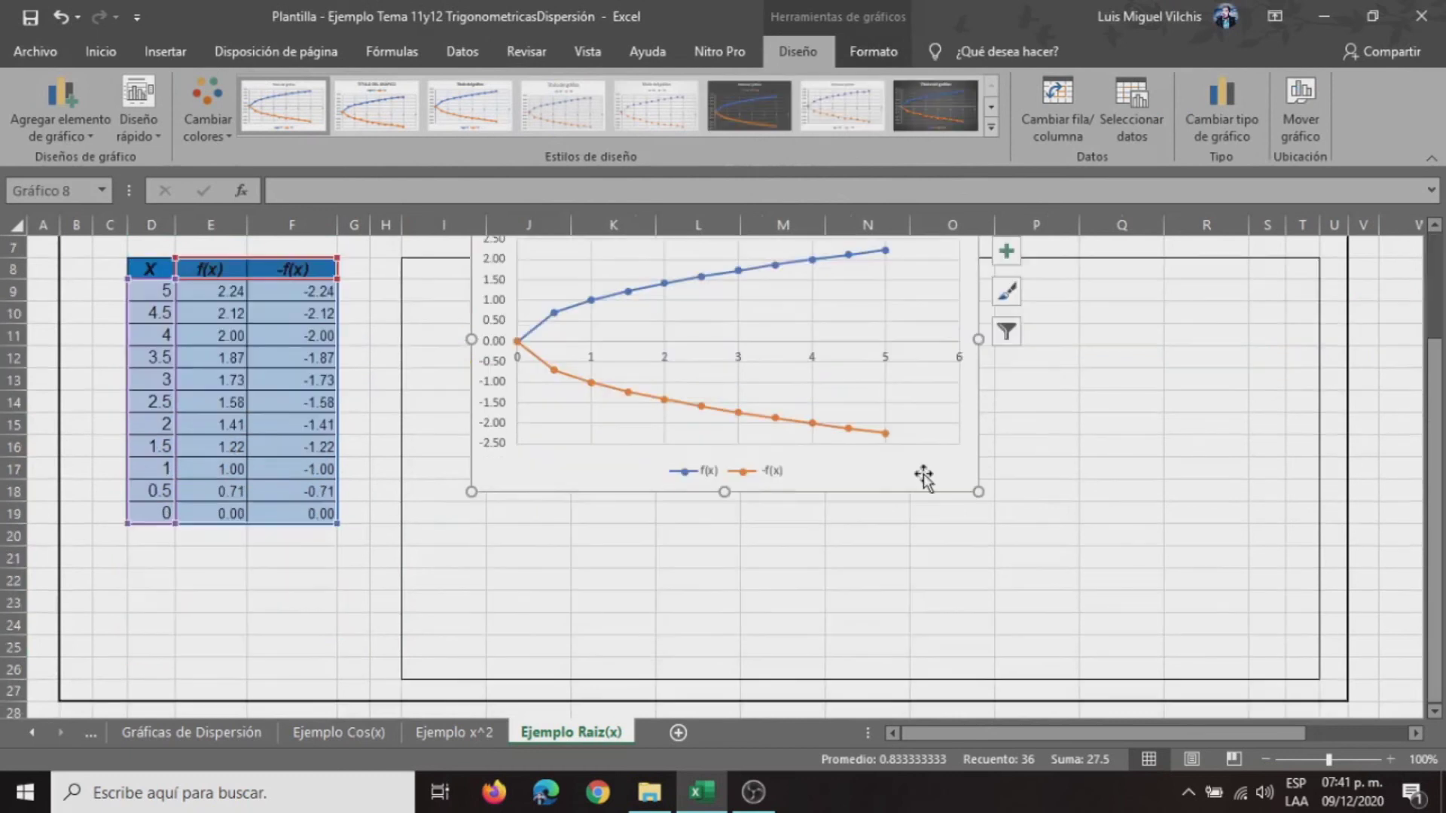
mouse_move(923, 476)
mouse_down()
mouse_move(861, 559)
mouse_move(1047, 671)
mouse_up()
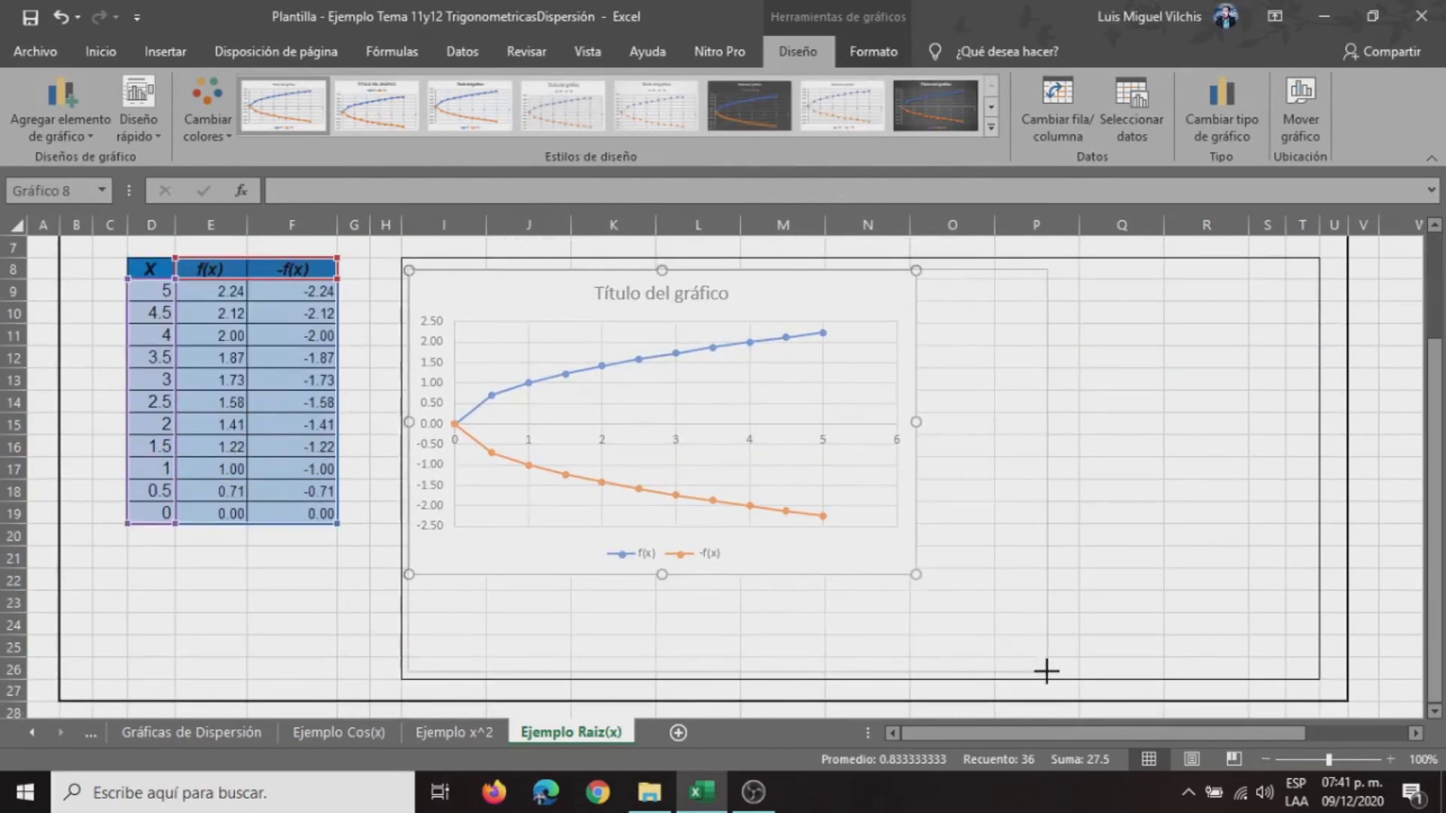
drag(1047, 471, 1312, 474)
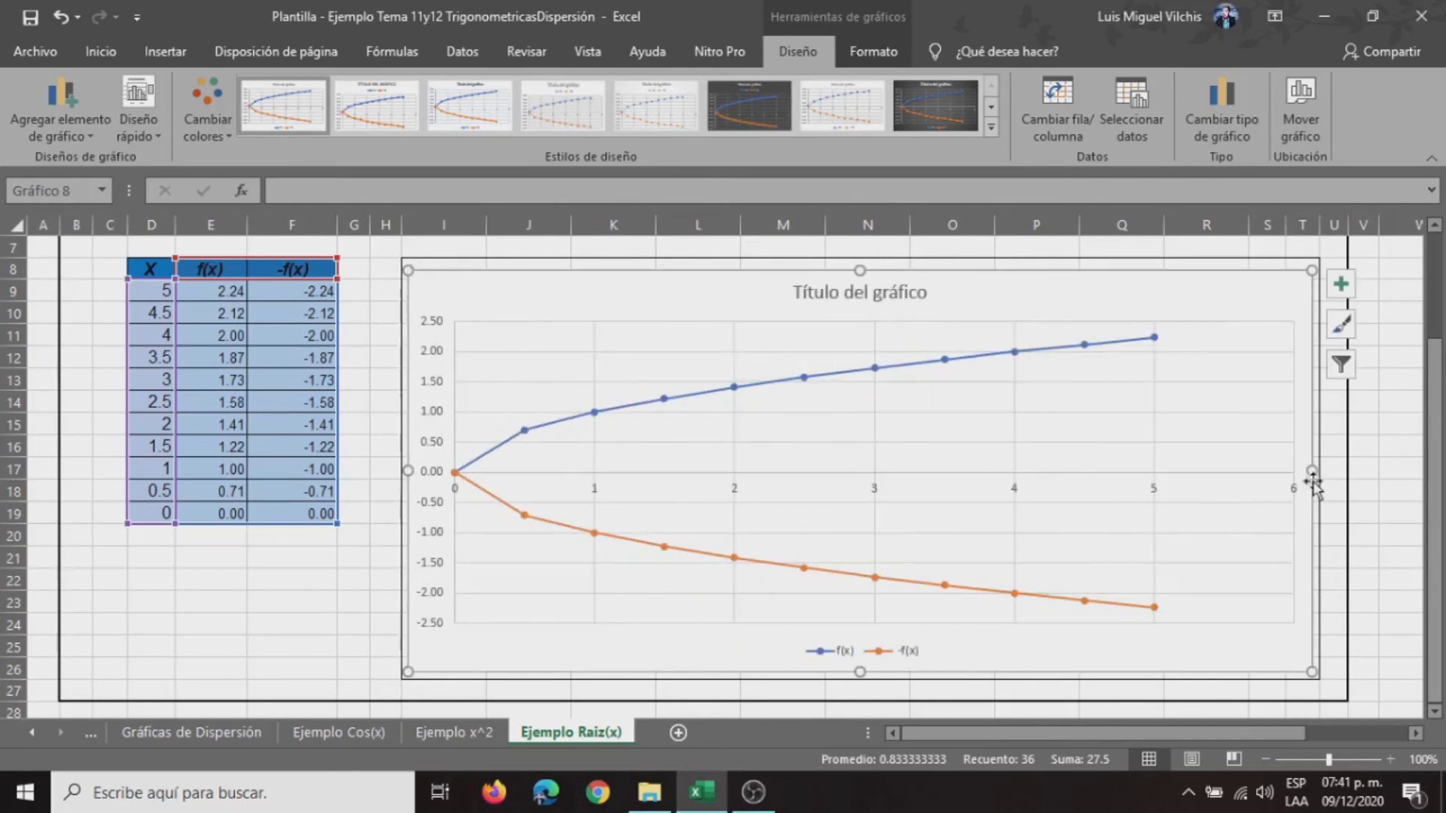
scroll(767, 511, up, 1)
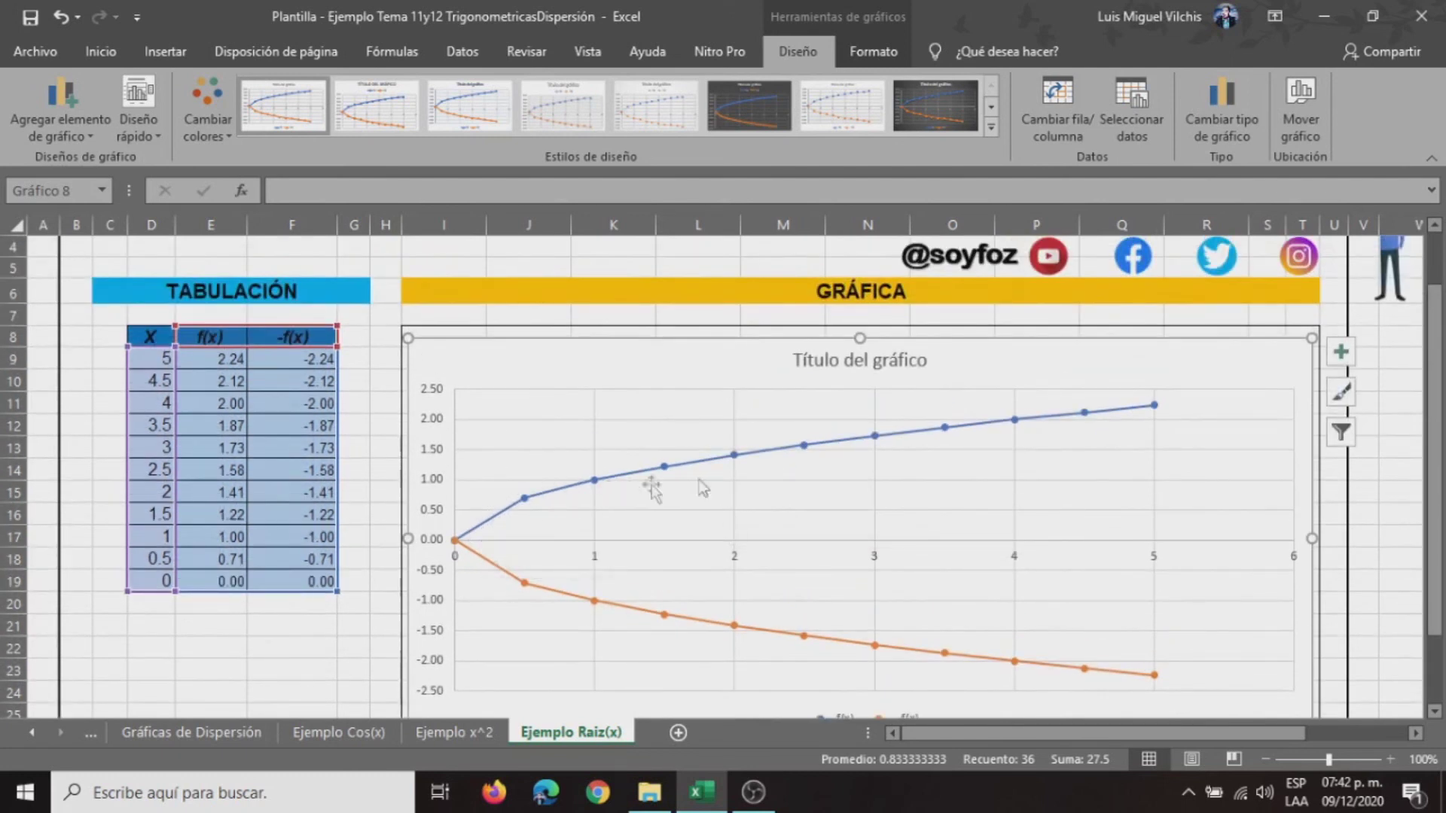
- Check the f(x) formula and the -f(x) series source data, then deselect the chart
click(217, 360)
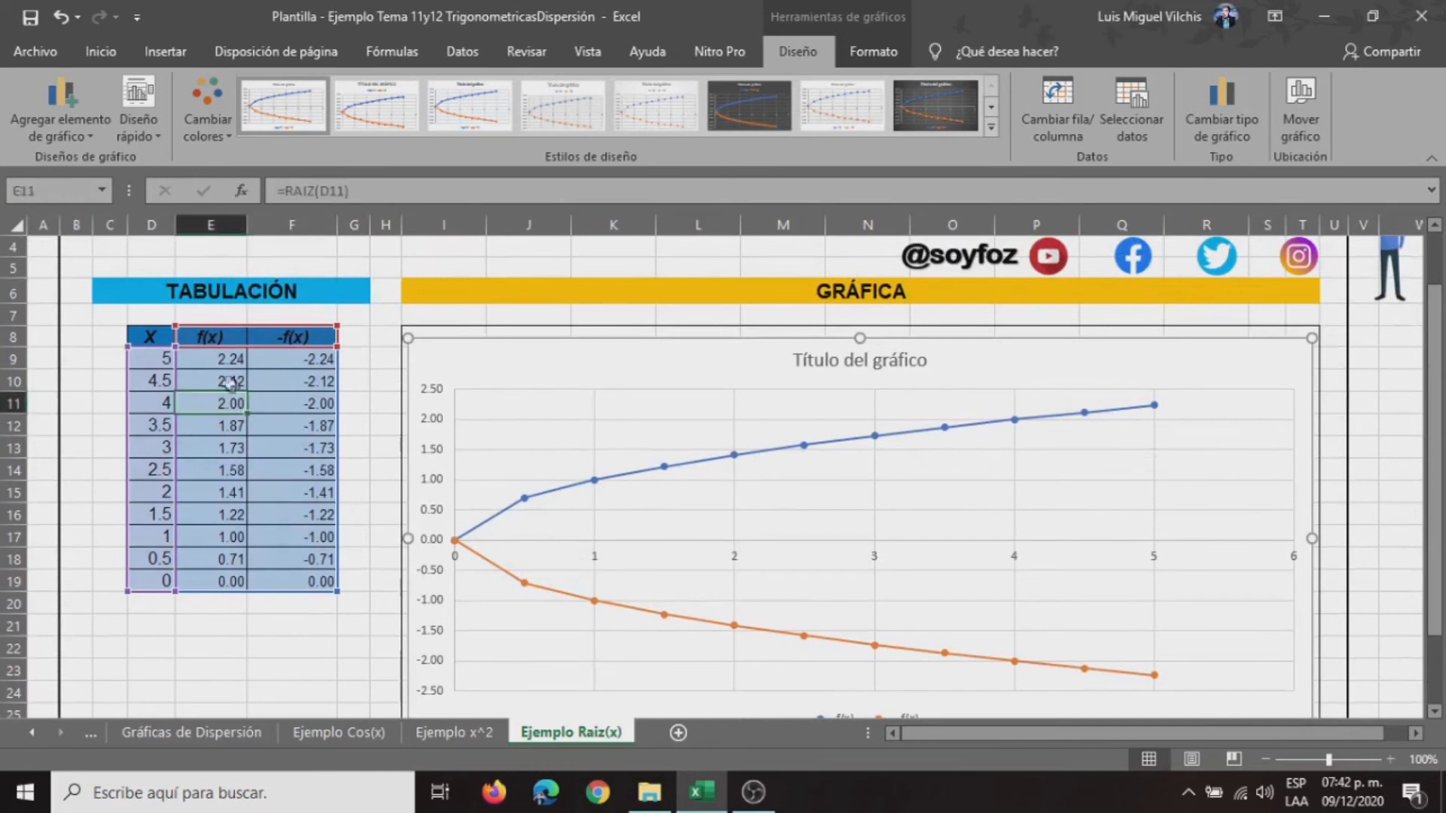
click(711, 625)
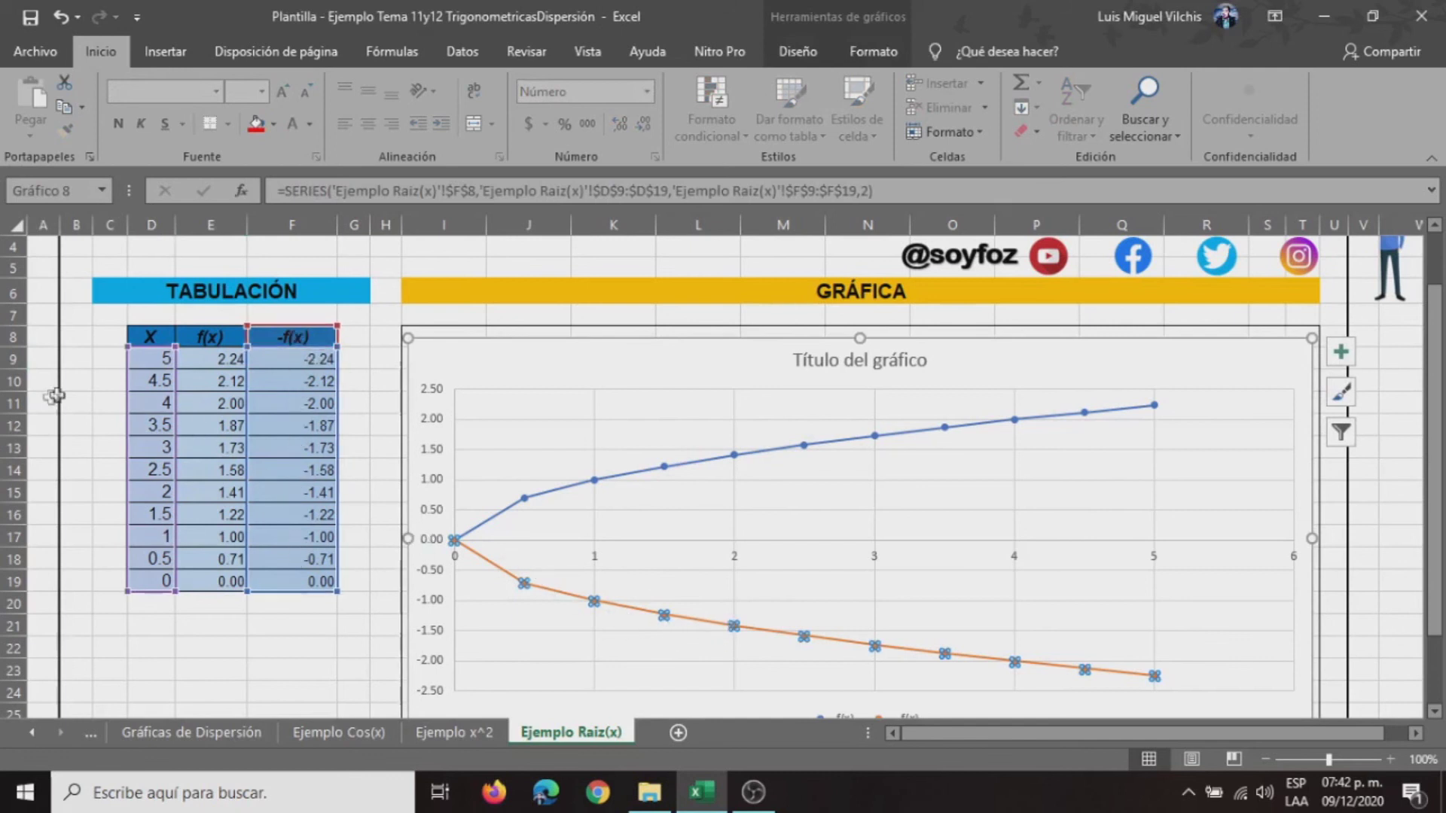
click(1370, 497)
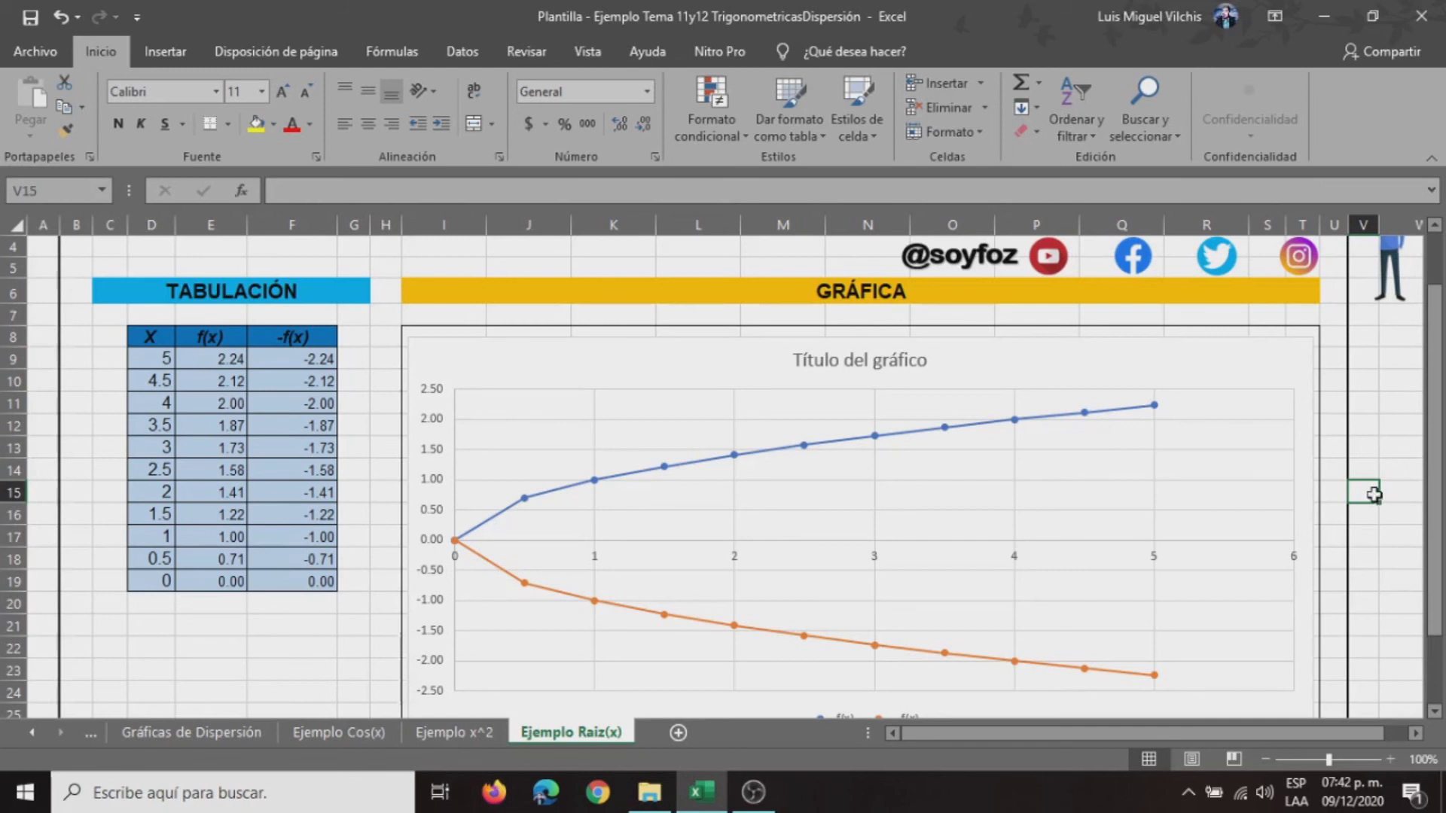
scroll(1367, 493, down, 1)
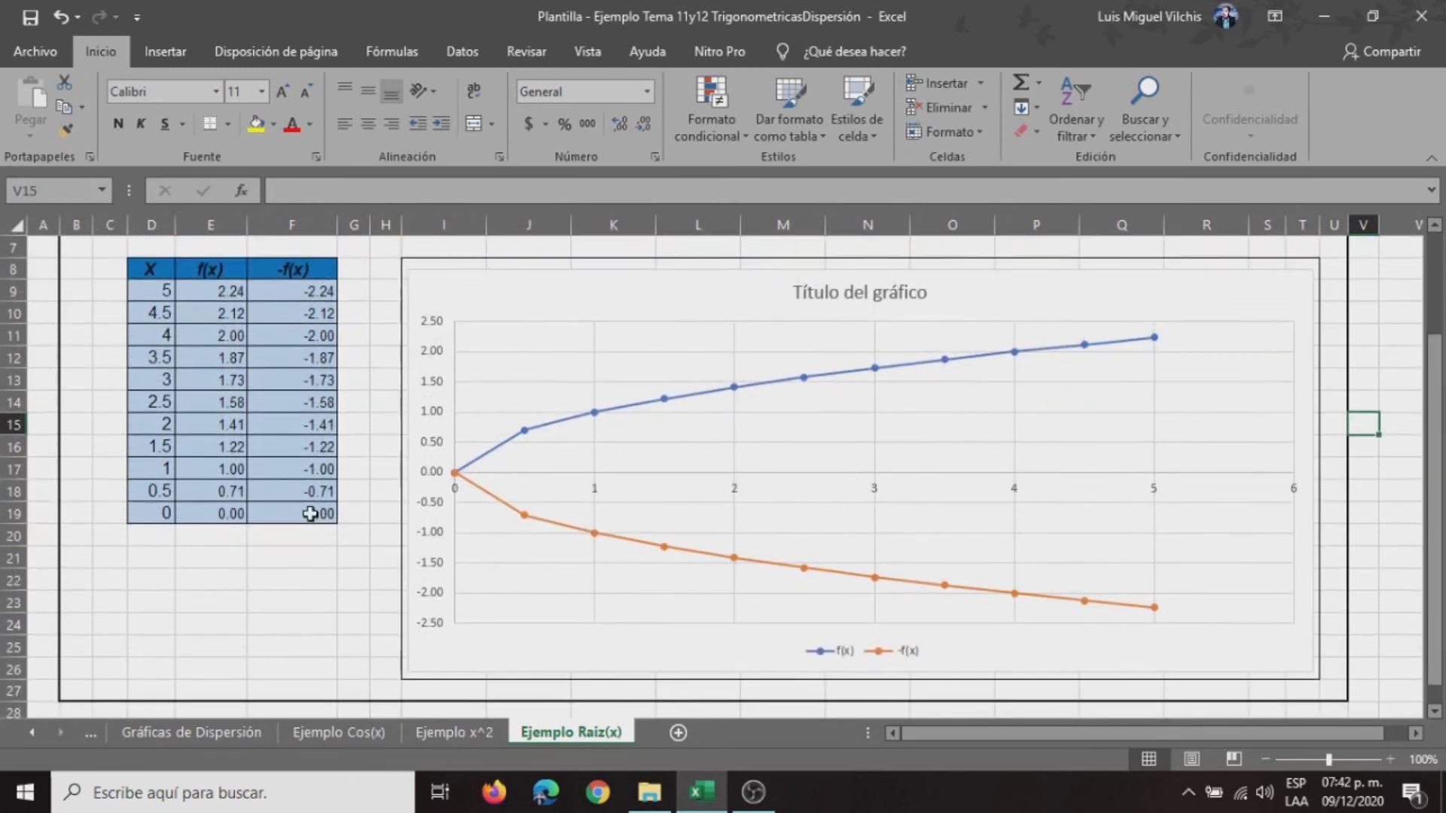
scroll(313, 516, up, 1)
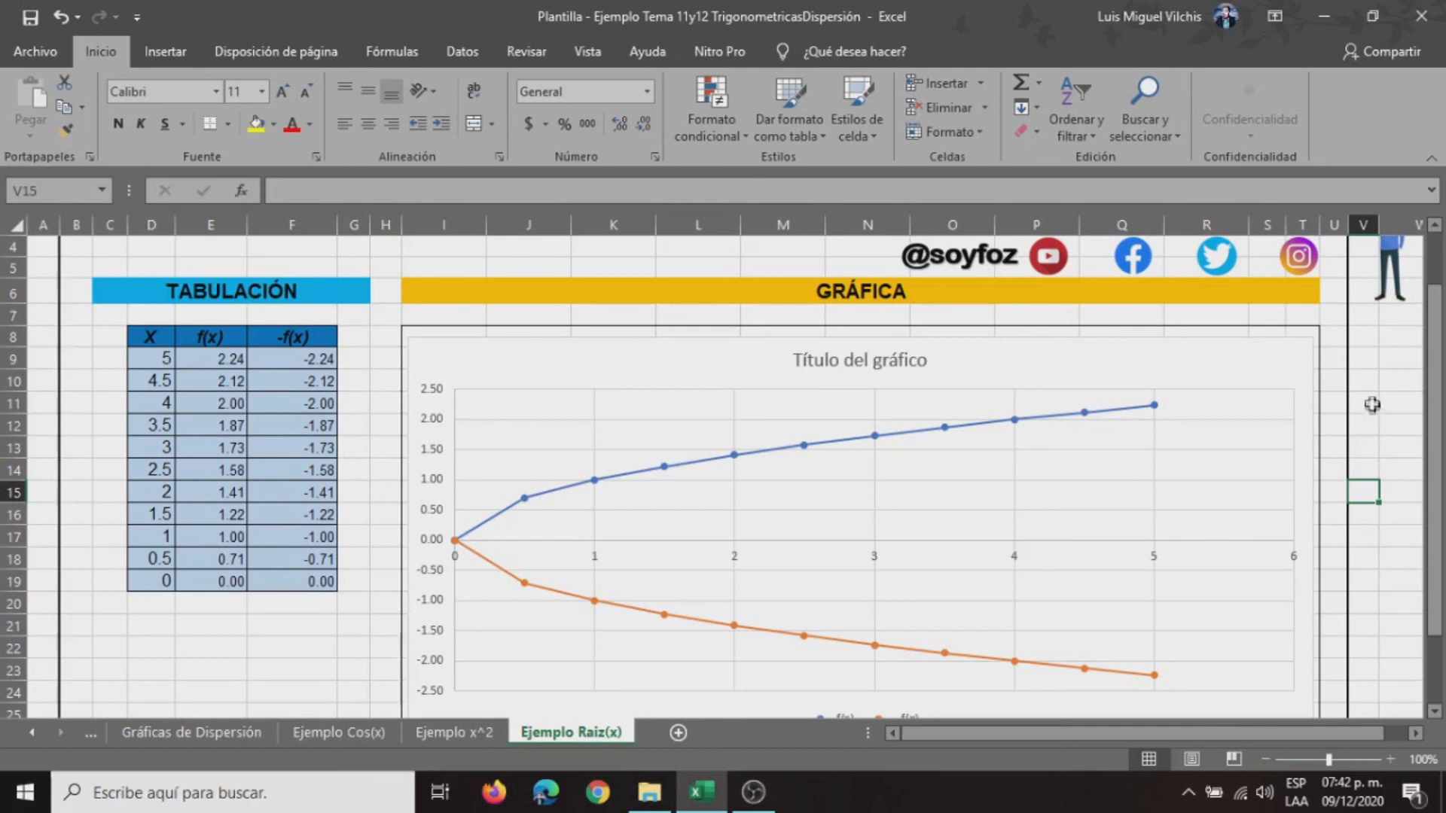
scroll(1314, 395, down, 1)
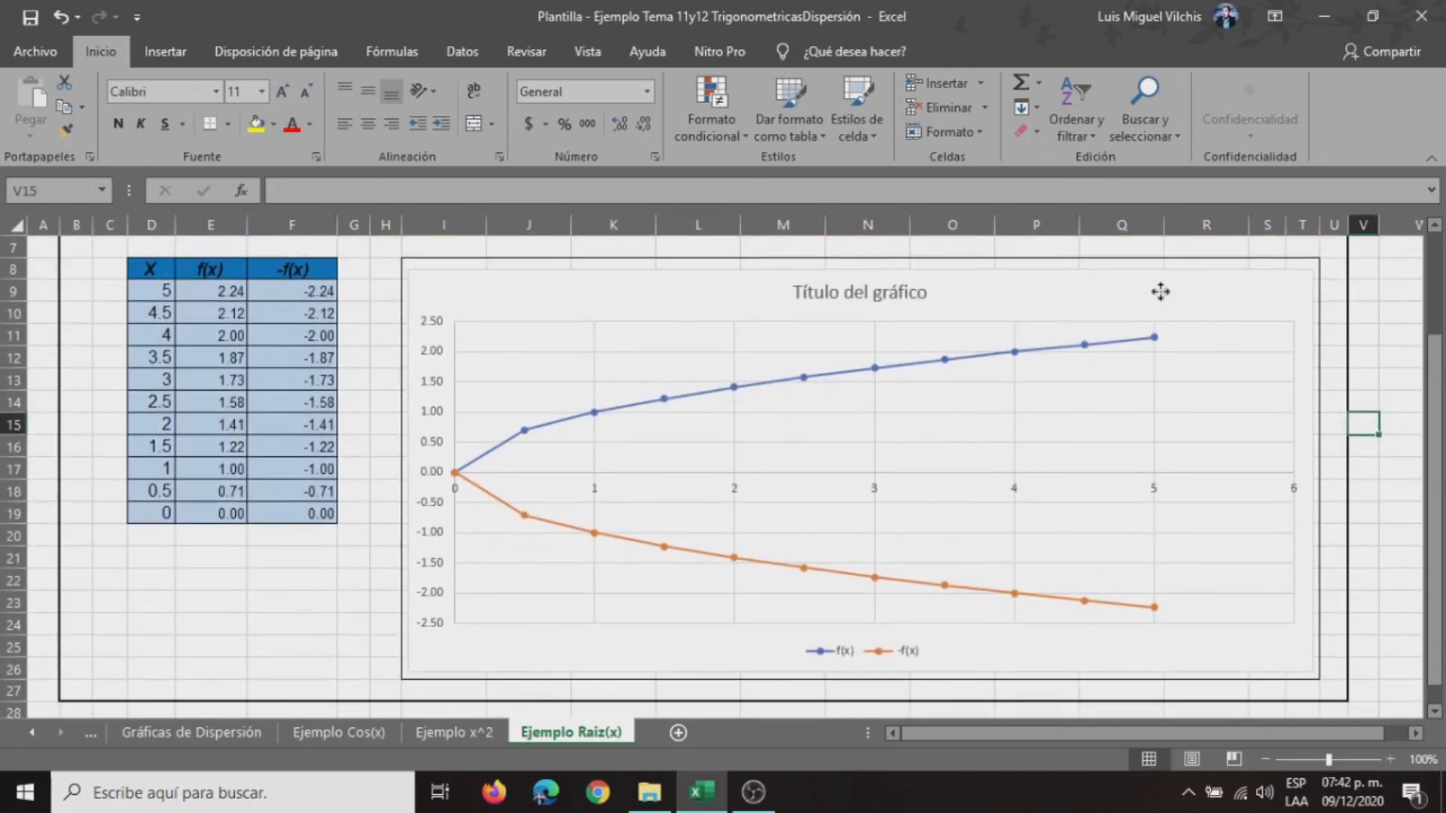
- Apply the dark Estilo 8 and Diseño 9, adding axis titles, linear trendlines, equations and R²
click(1160, 296)
click(798, 52)
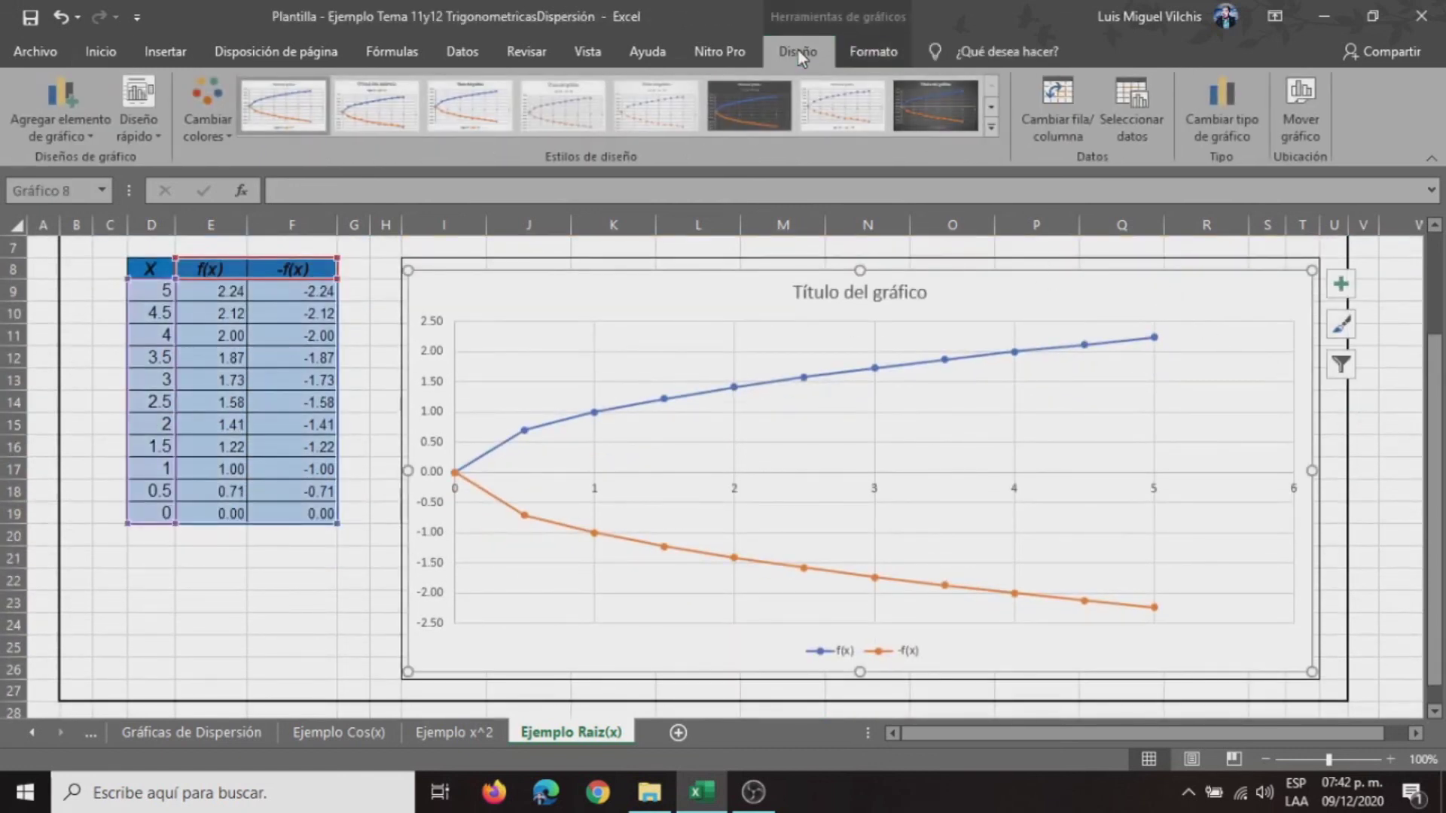
click(767, 119)
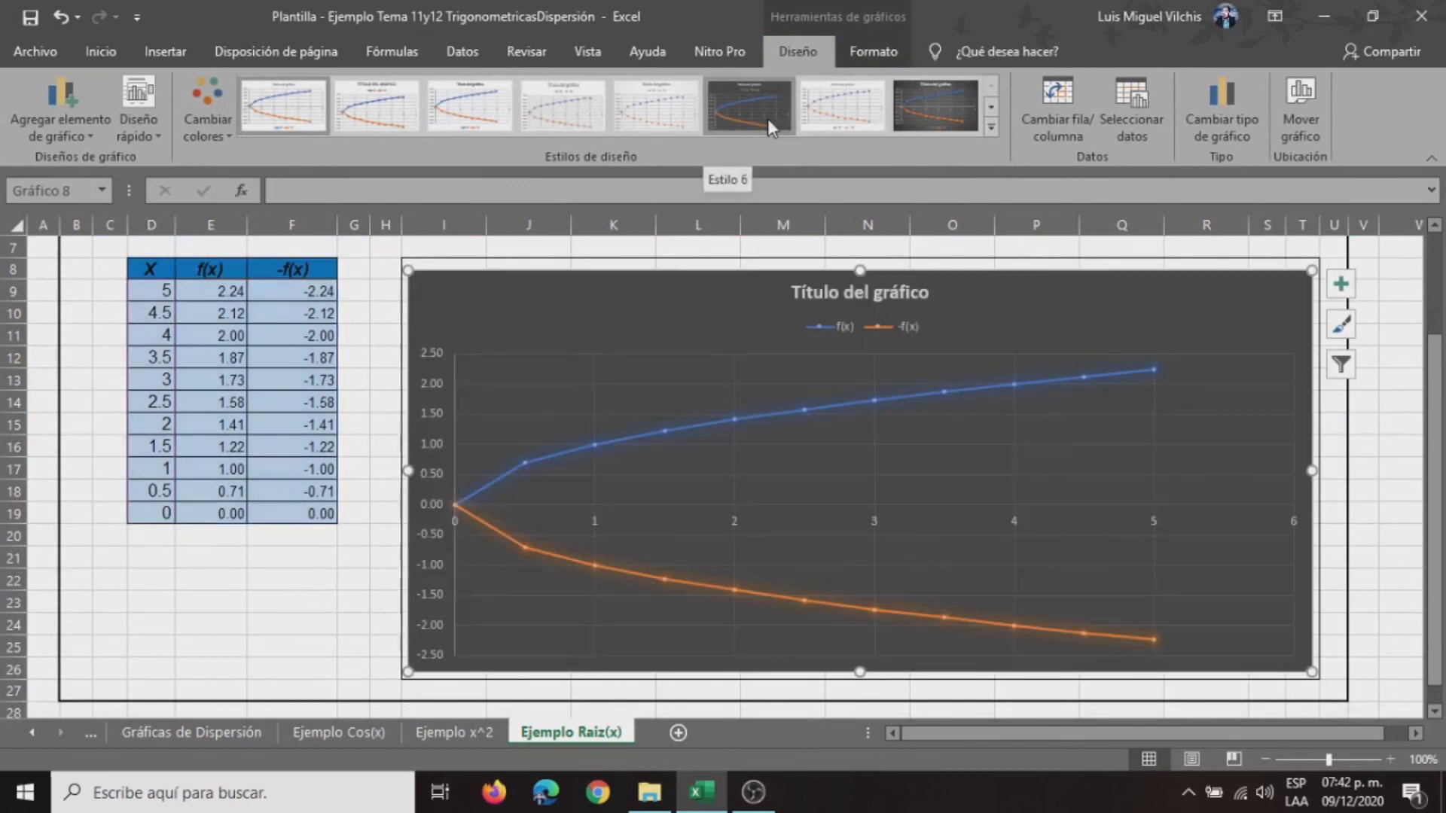
click(916, 117)
click(138, 120)
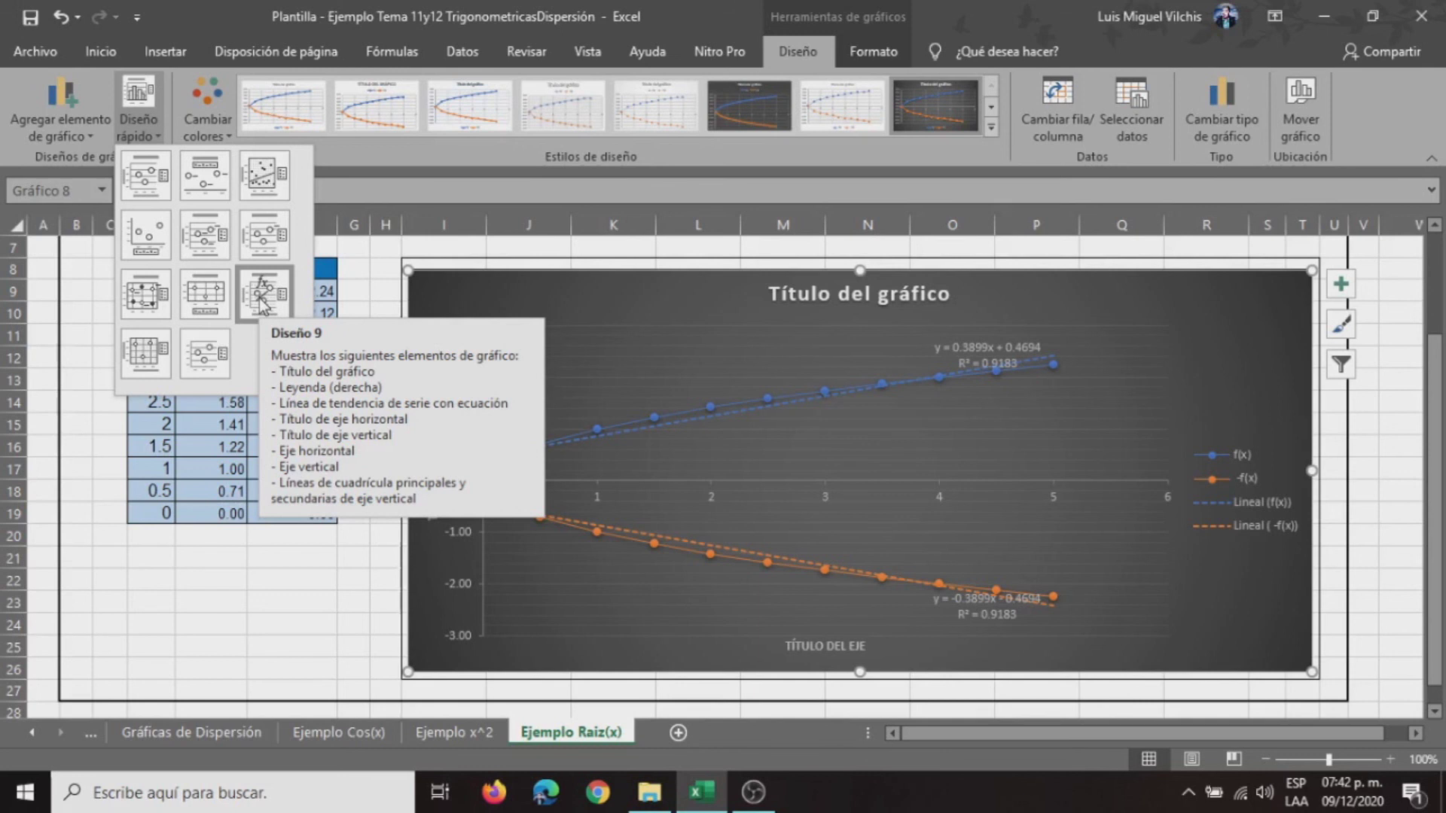
click(261, 301)
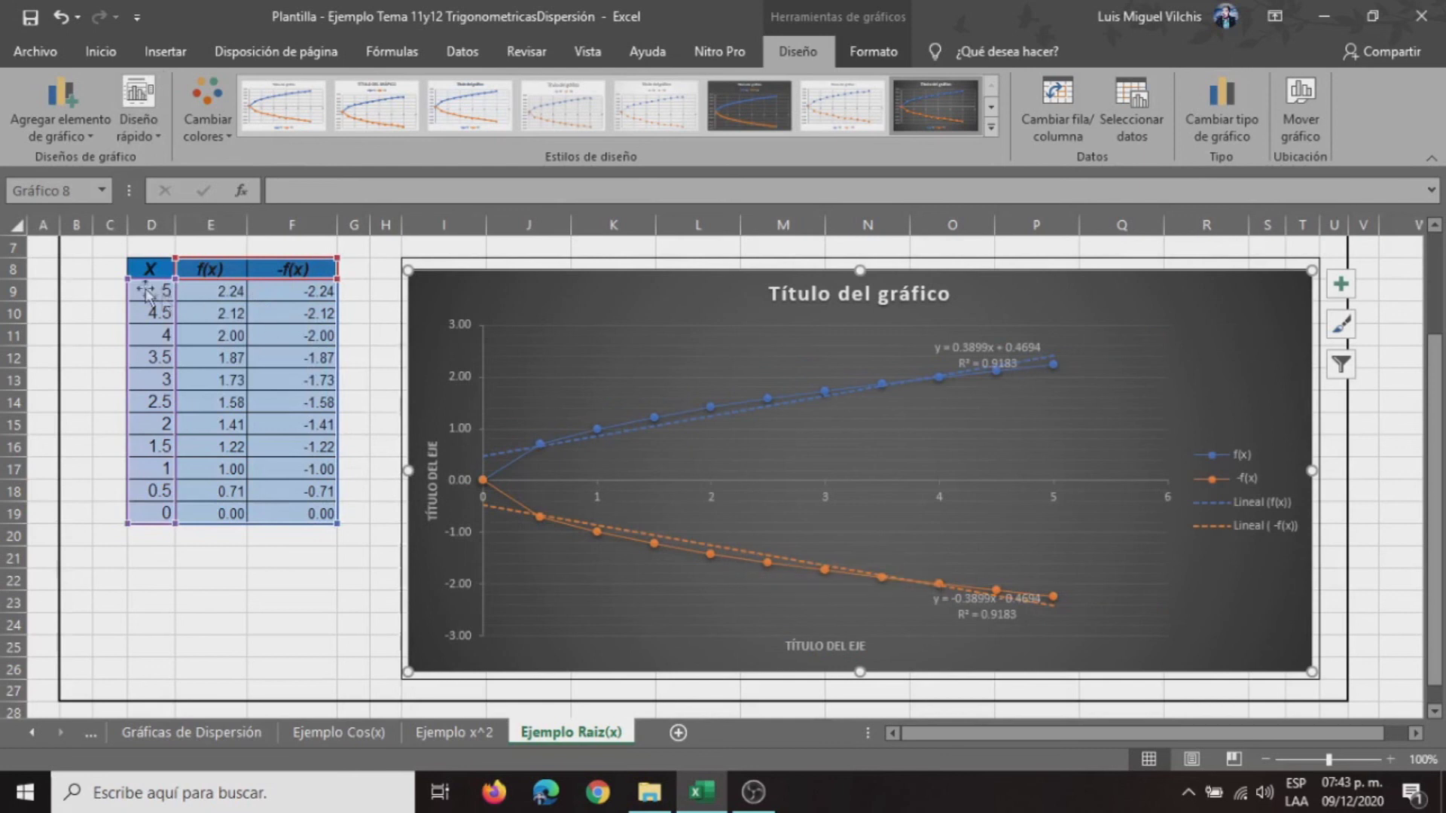
- Deselect the chart and return to cell A1 to view the finished dark chart
click(93, 294)
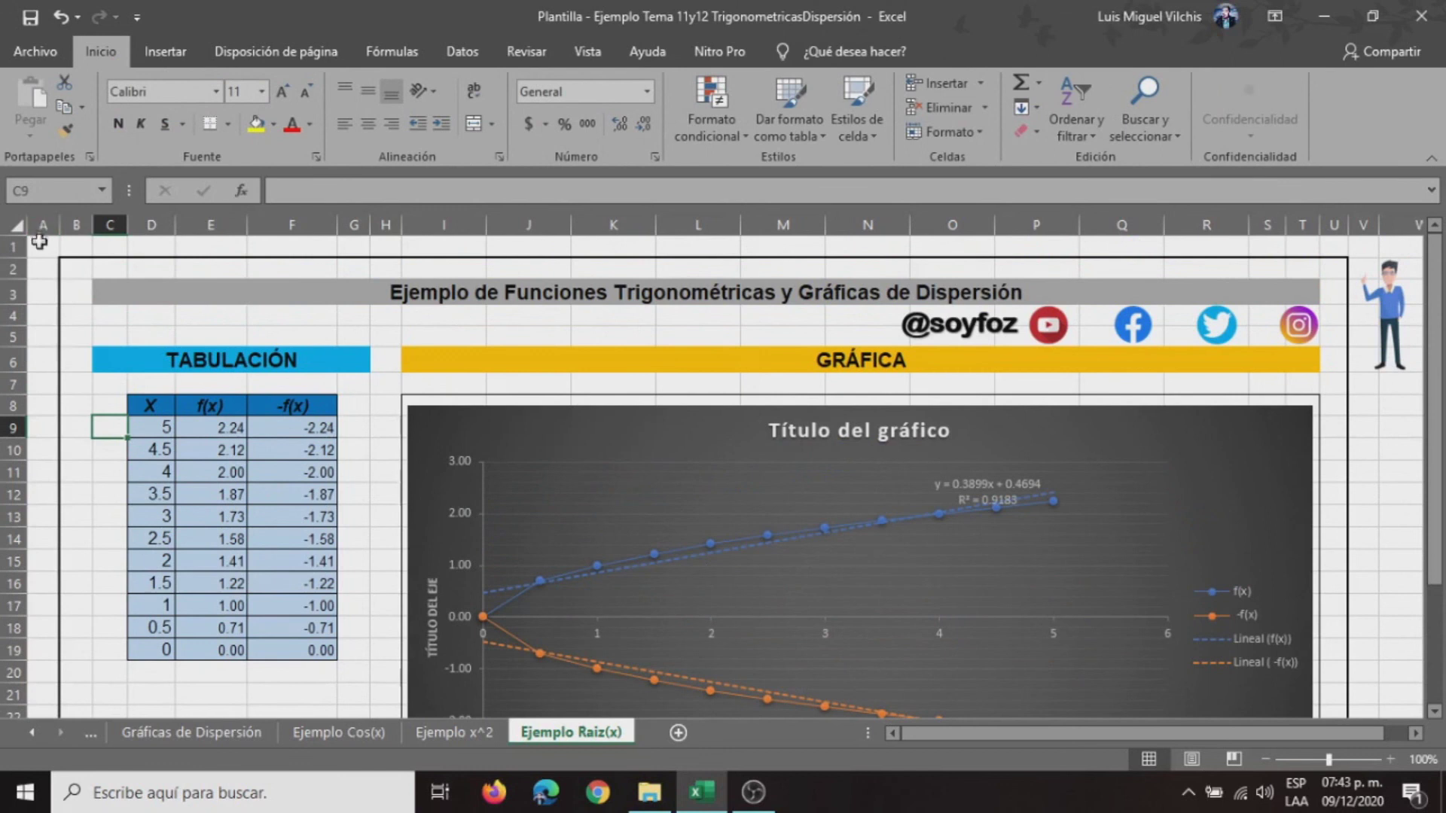
click(44, 250)
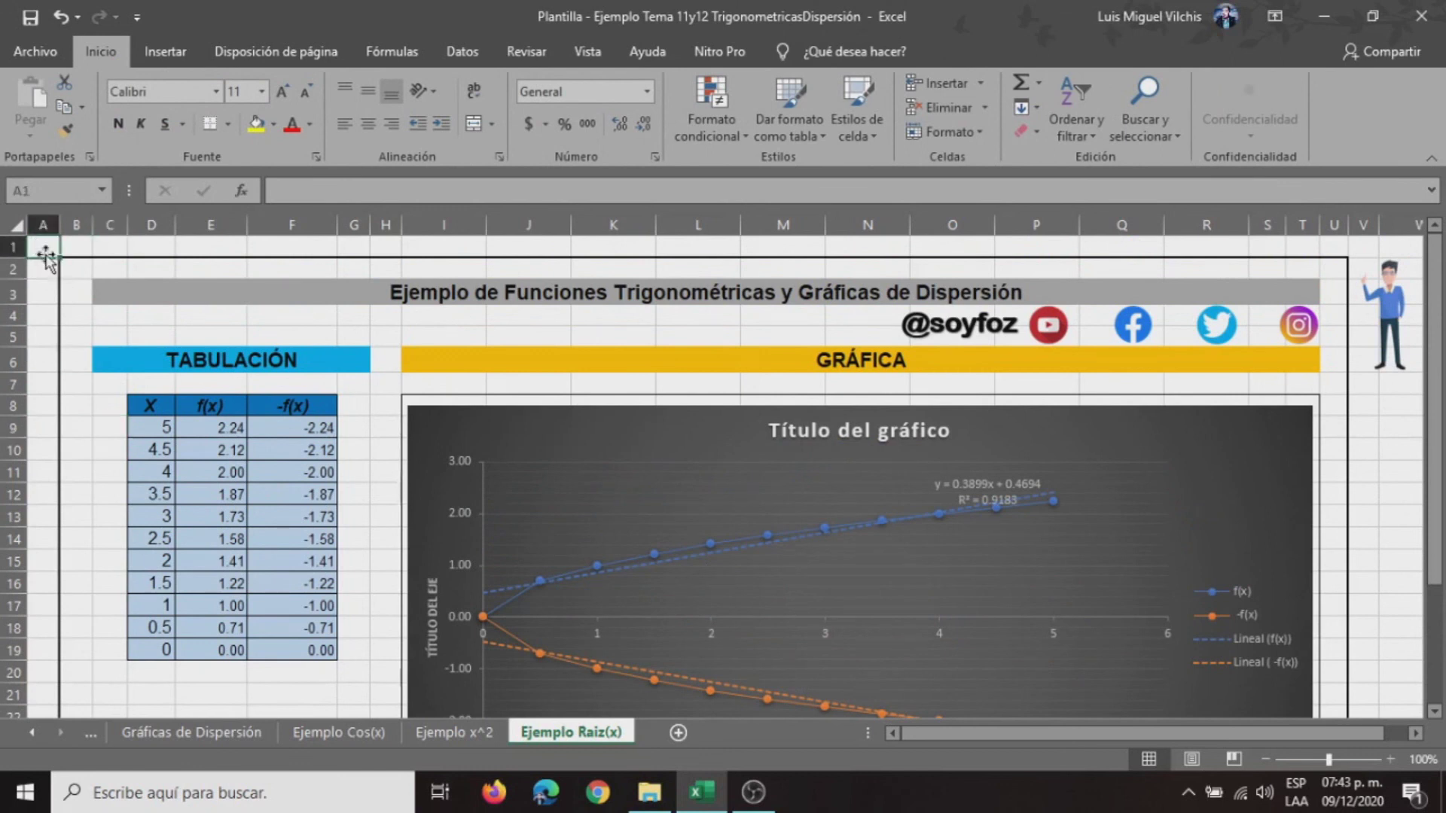